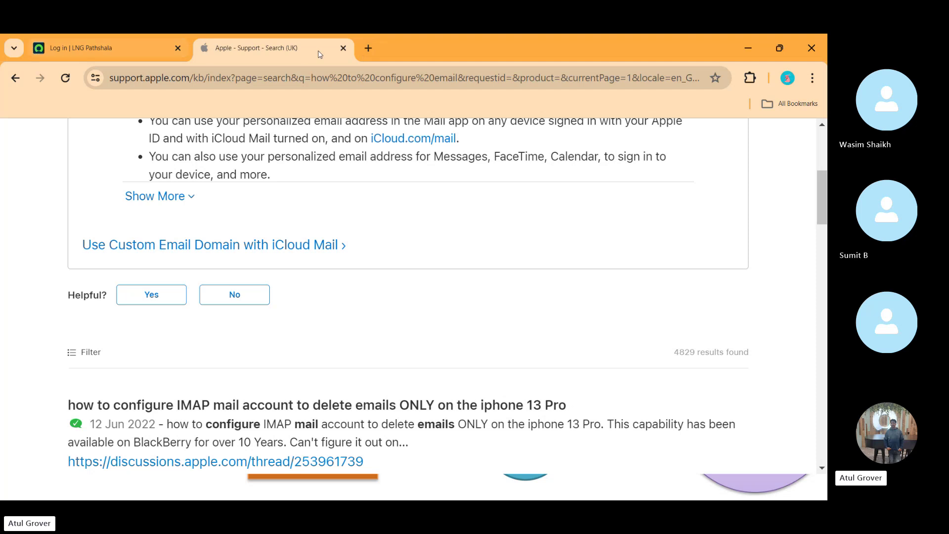
- Load the instance's /sp Service Portal address in Chrome
{"action": "left_click", "coordinate": [337, 79]}
{"action": "type", "text": "dev207911.service-now.com/login_redirect.do?sysparm_stack=no"}
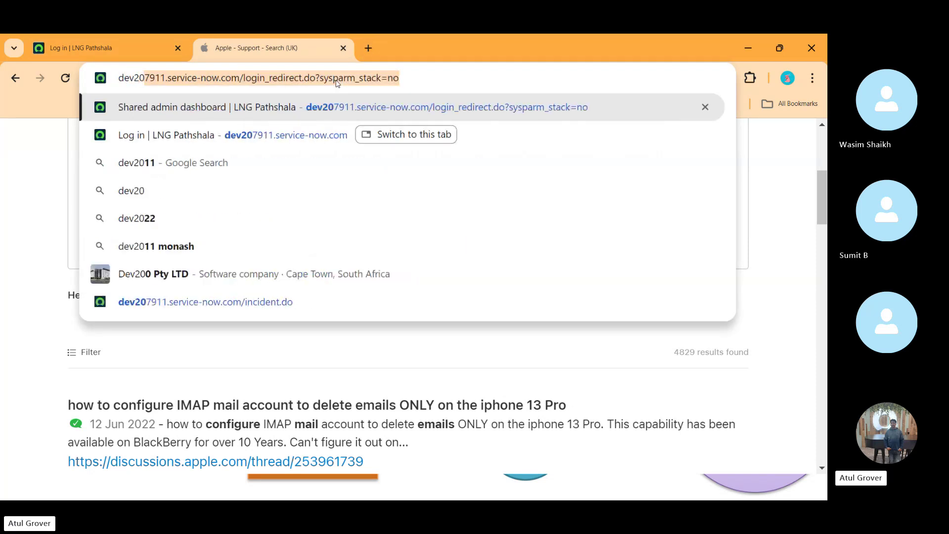
{"action": "key", "text": "End"}
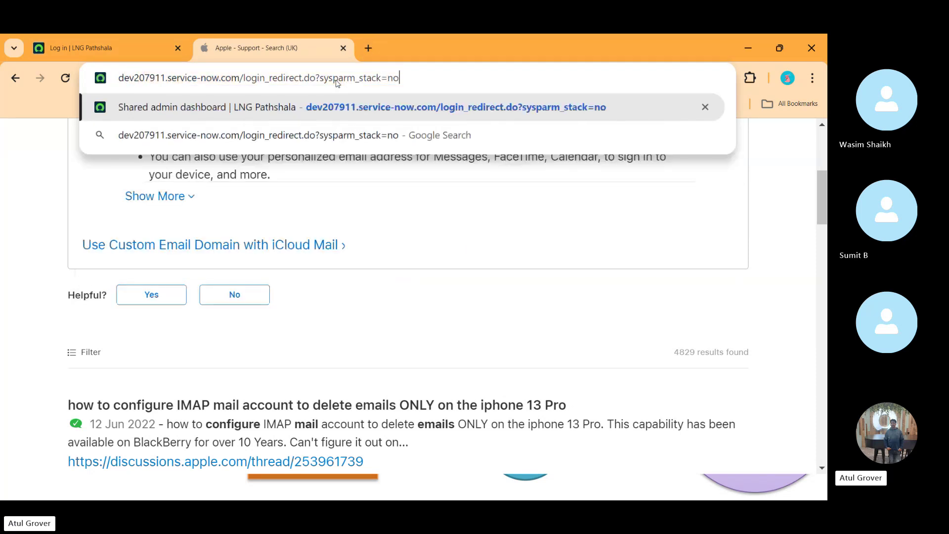
{"action": "key", "text": "BackSpace"}
{"action": "key", "text": "BackSpace"}
{"action": "key", "text": "BackSpace"}
{"action": "key", "text": "BackSpace"}
{"action": "key", "text": "BackSpace"}
{"action": "key", "text": "BackSpace"}
{"action": "key", "text": "BackSpace"}
{"action": "key", "text": "BackSpace"}
{"action": "key", "text": "BackSpace"}
{"action": "key", "text": "BackSpace"}
{"action": "key", "text": "BackSpace"}
{"action": "key", "text": "BackSpace"}
{"action": "key", "text": "BackSpace"}
{"action": "key", "text": "BackSpace"}
{"action": "key", "text": "BackSpace"}
{"action": "key", "text": "BackSpace"}
{"action": "key", "text": "BackSpace"}
{"action": "key", "text": "BackSpace"}
{"action": "key", "text": "BackSpace"}
{"action": "key", "text": "BackSpace"}
{"action": "key", "text": "BackSpace"}
{"action": "key", "text": "BackSpace"}
{"action": "key", "text": "BackSpace"}
{"action": "key", "text": "BackSpace"}
{"action": "key", "text": "BackSpace"}
{"action": "key", "text": "BackSpace"}
{"action": "key", "text": "BackSpace"}
{"action": "key", "text": "BackSpace"}
{"action": "key", "text": "BackSpace"}
{"action": "key", "text": "BackSpace"}
{"action": "key", "text": "BackSpace"}
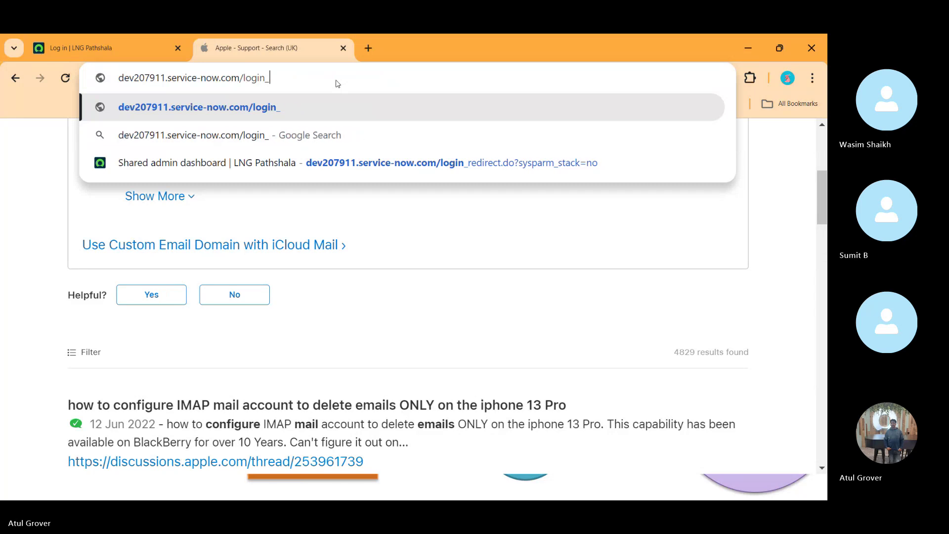
{"action": "type", "text": "sp"}
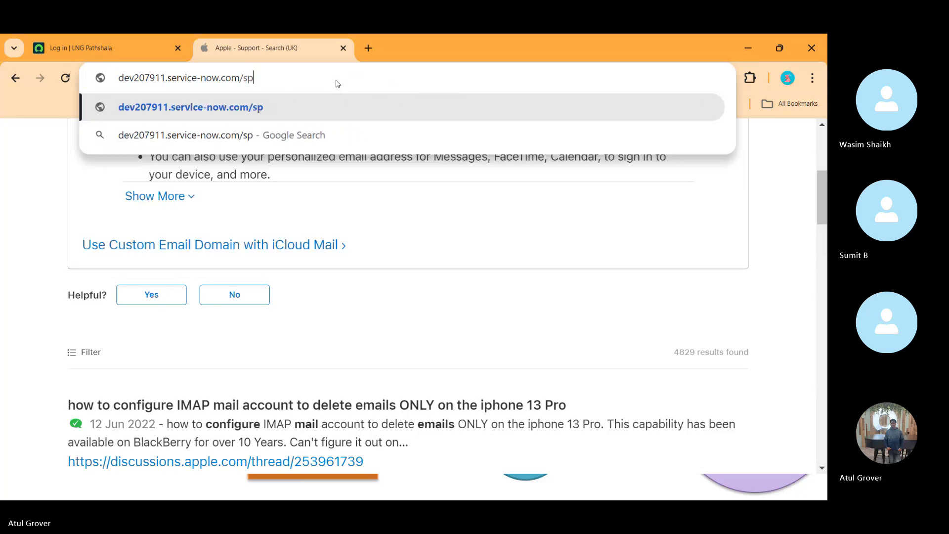
{"action": "key", "text": "Return"}
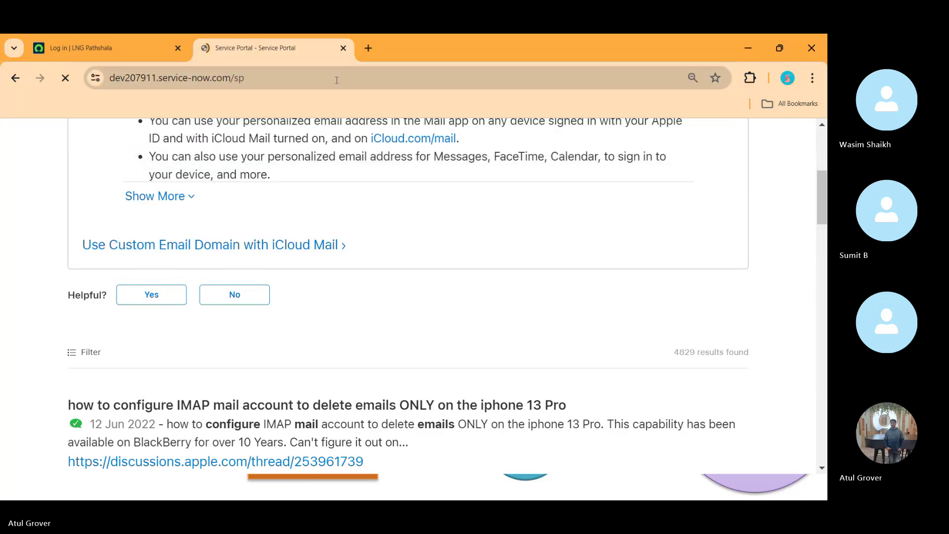
- Log in to the portal as admin with the account password
{"action": "type", "text": "admin"}
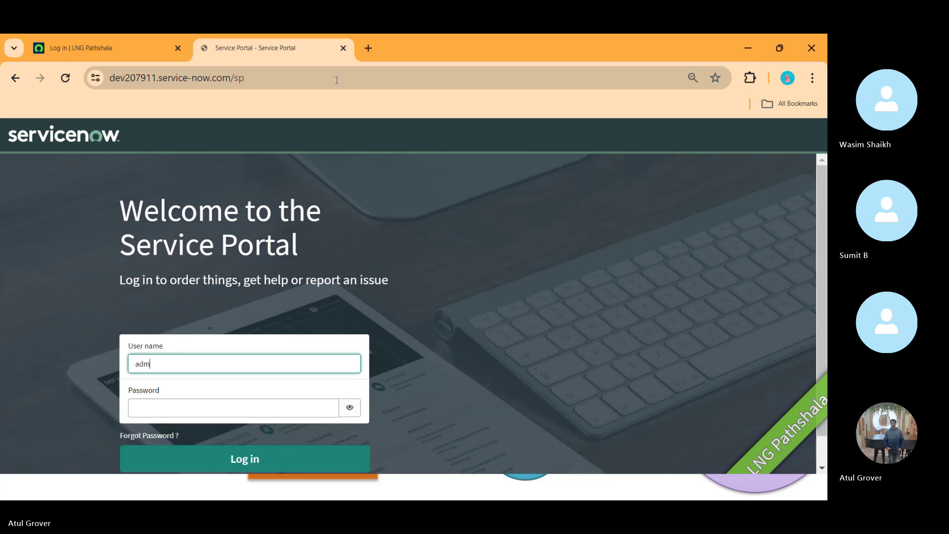
{"action": "key", "text": "Tab"}
{"action": "type", "text": "****"}
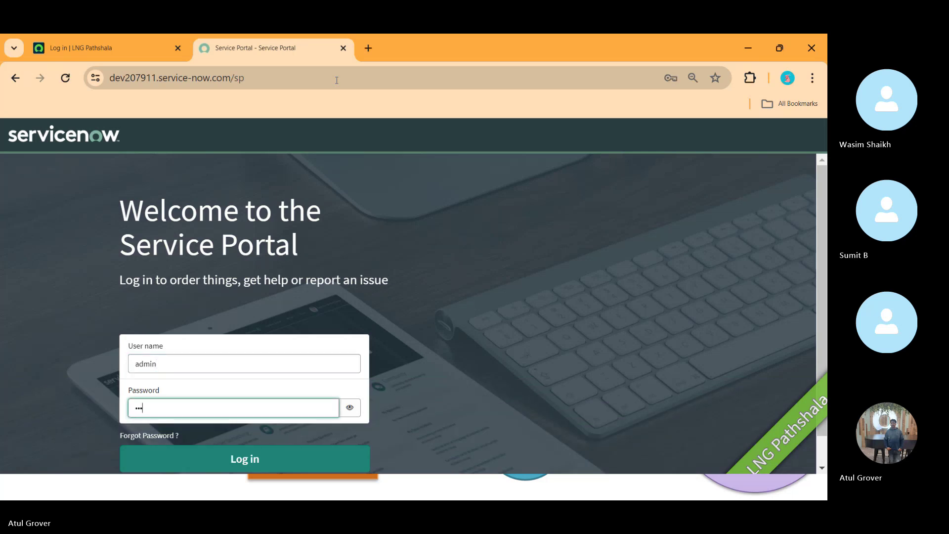
{"action": "type", "text": "********"}
{"action": "key", "text": "Return"}
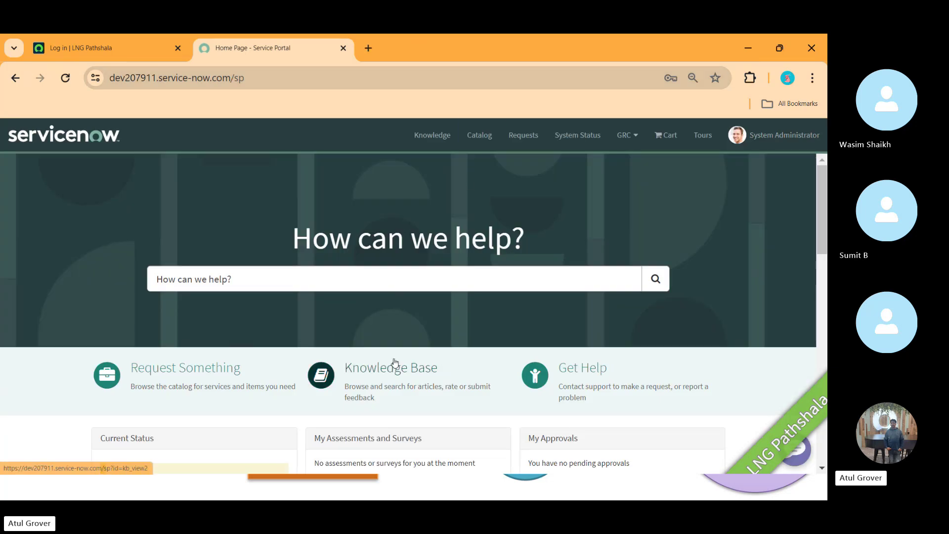
- View the portal's Knowledge Base page, then switch back to the Knowledge Management slide
{"action": "left_click", "coordinate": [390, 375]}
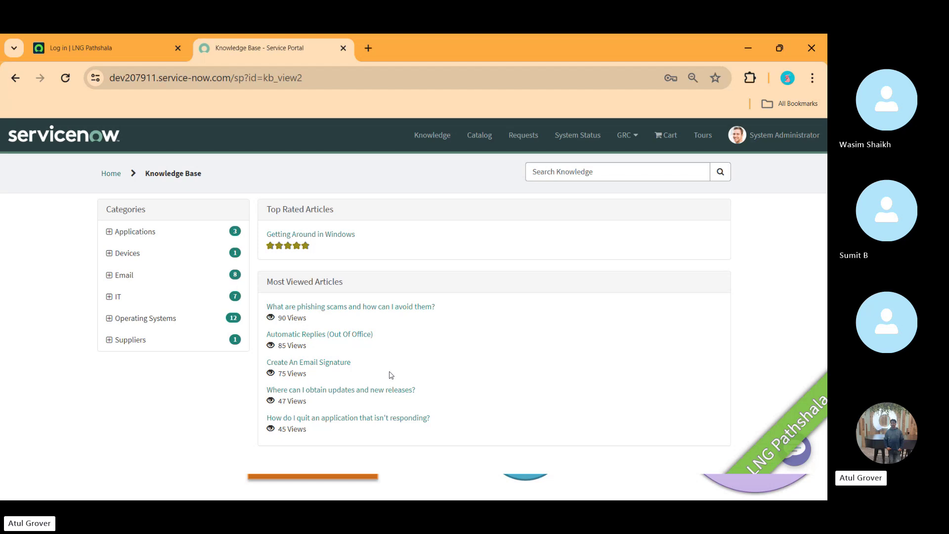
{"action": "key", "text": "alt+Tab"}
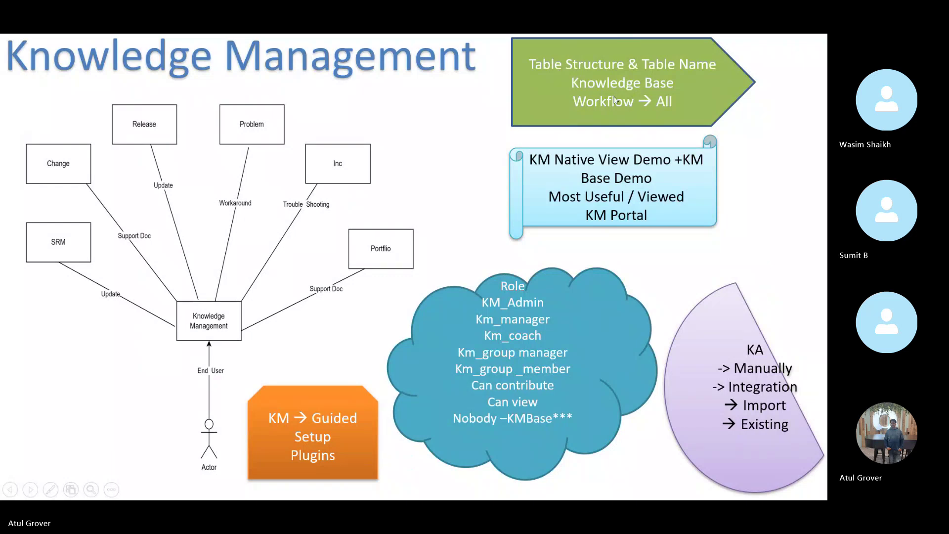
- On the instance login tab, sign in as admin with the password
{"action": "key", "text": "alt+Tab"}
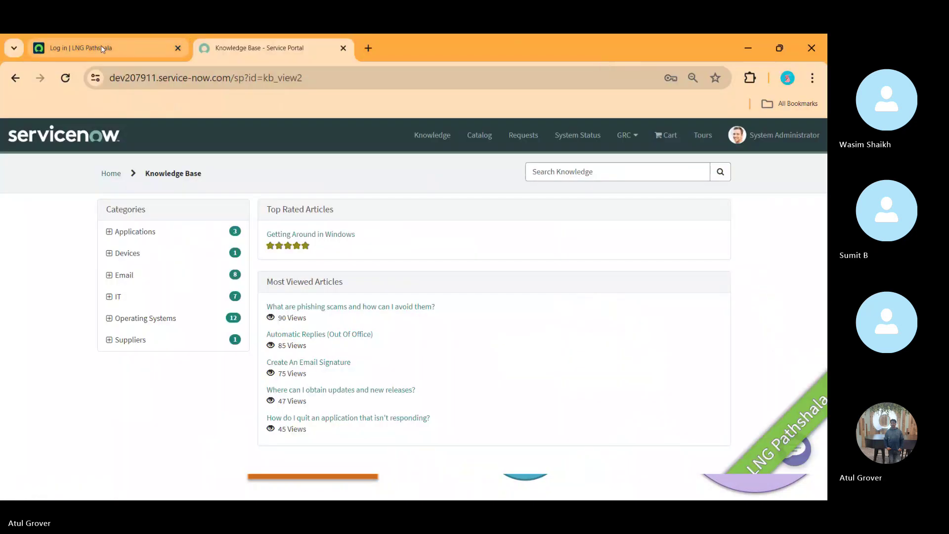
{"action": "left_click", "coordinate": [101, 48]}
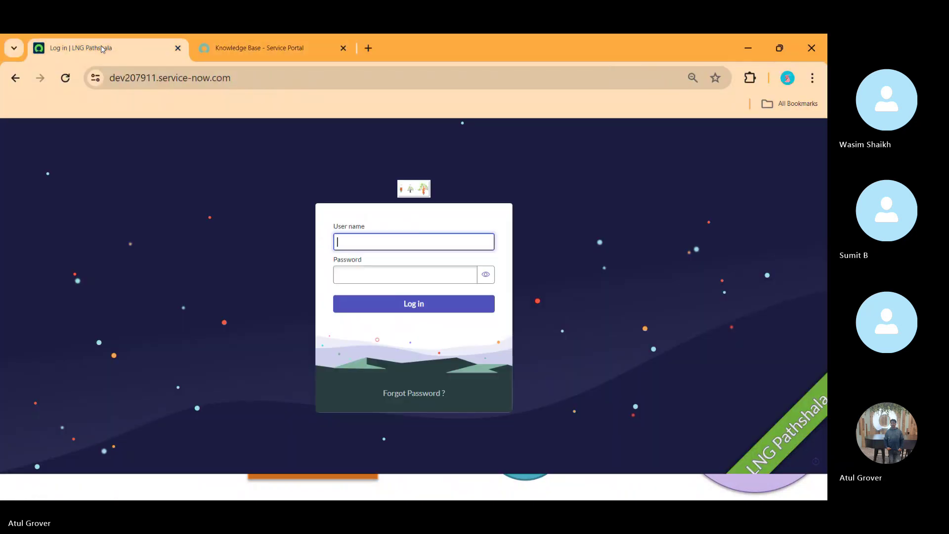
{"action": "type", "text": "admin"}
{"action": "left_click", "coordinate": [337, 270]}
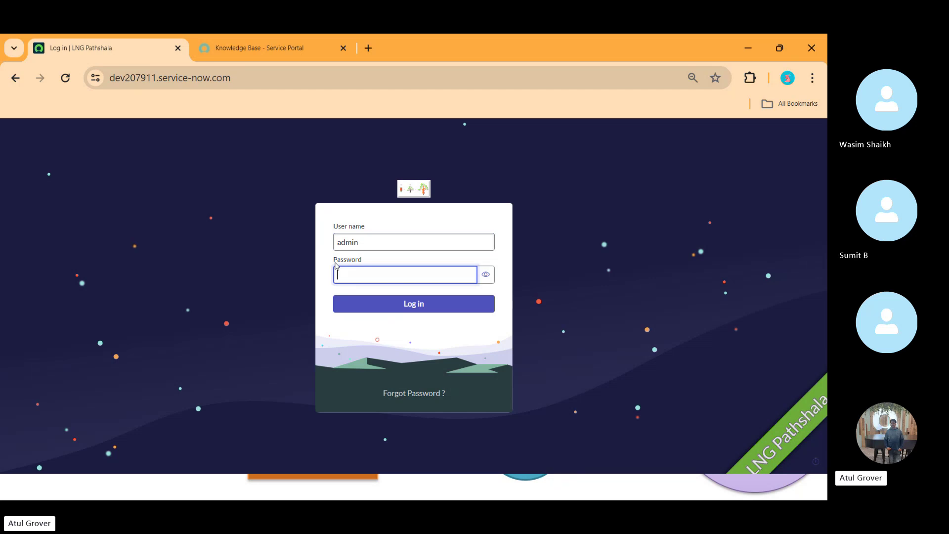
{"action": "type", "text": "•••••••••••"}
{"action": "key", "text": "Return"}
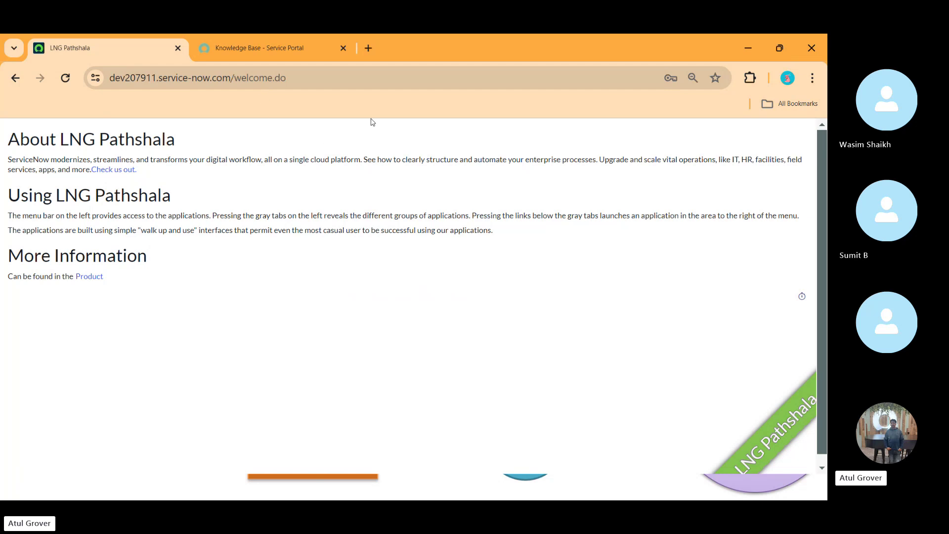
- Strip welcome.do from the address to load the instance's classic home page
{"action": "left_click", "coordinate": [278, 48]}
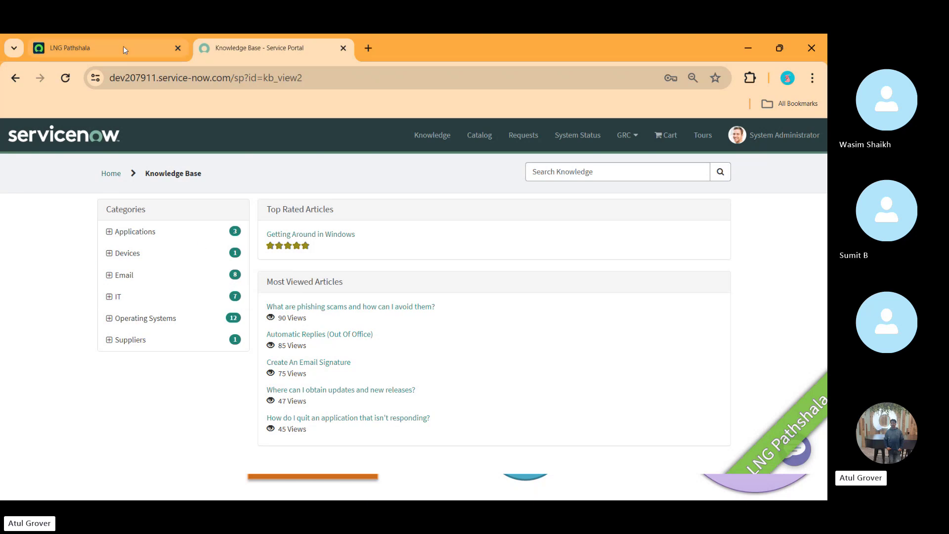
{"action": "left_click", "coordinate": [105, 47]}
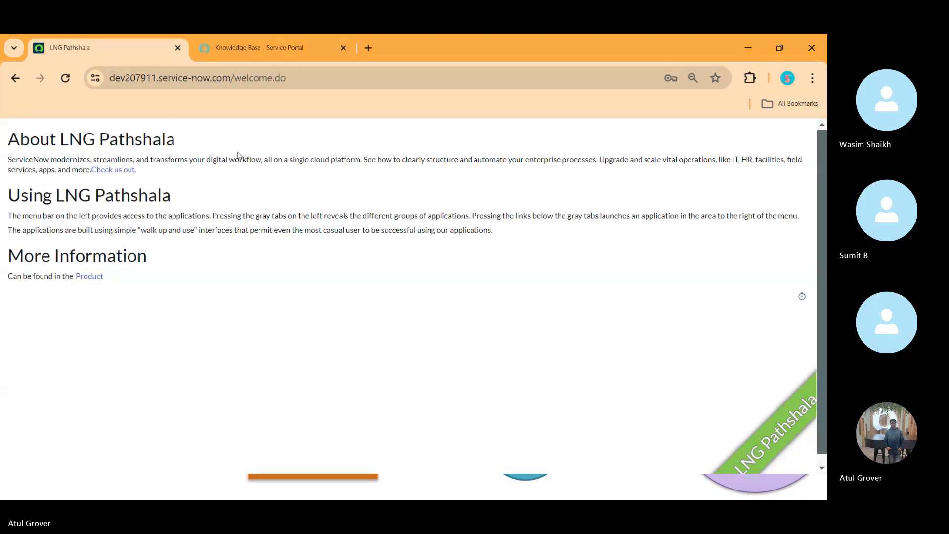
{"action": "left_click", "coordinate": [250, 74]}
{"action": "key", "text": "Return"}
{"action": "left_click", "coordinate": [251, 74]}
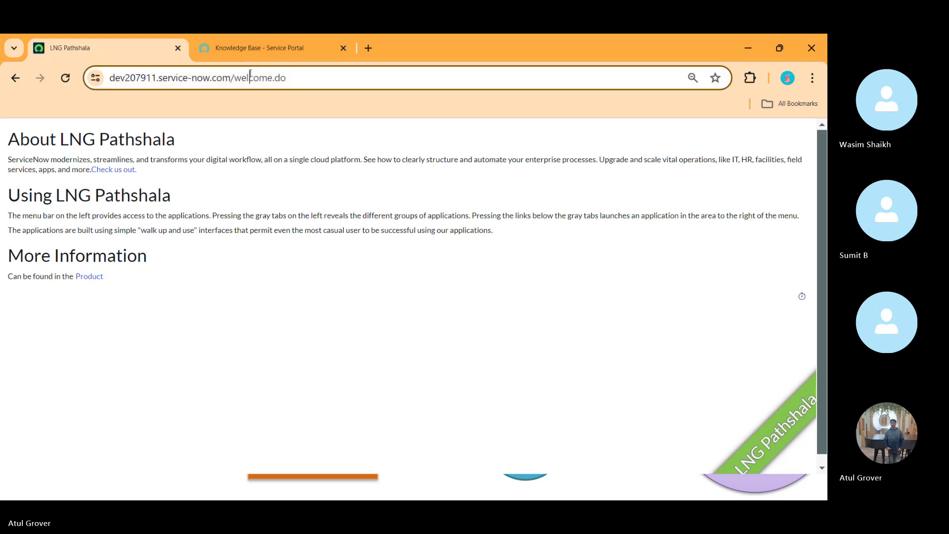
{"action": "key", "text": "Return"}
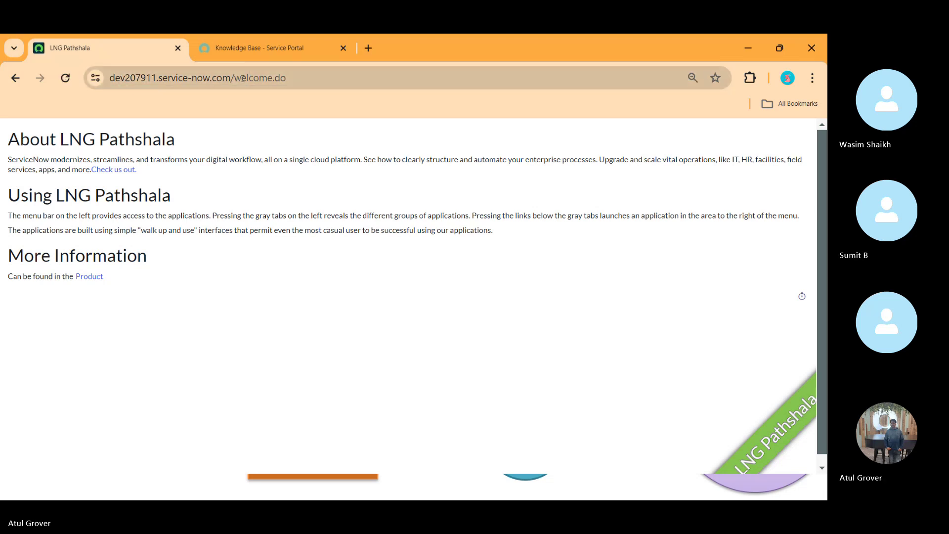
{"action": "left_click", "coordinate": [244, 78]}
{"action": "left_click_drag", "start_coordinate": [275, 78], "coordinate": [393, 78]}
{"action": "key", "text": "BackSpace"}
{"action": "key", "text": "BackSpace"}
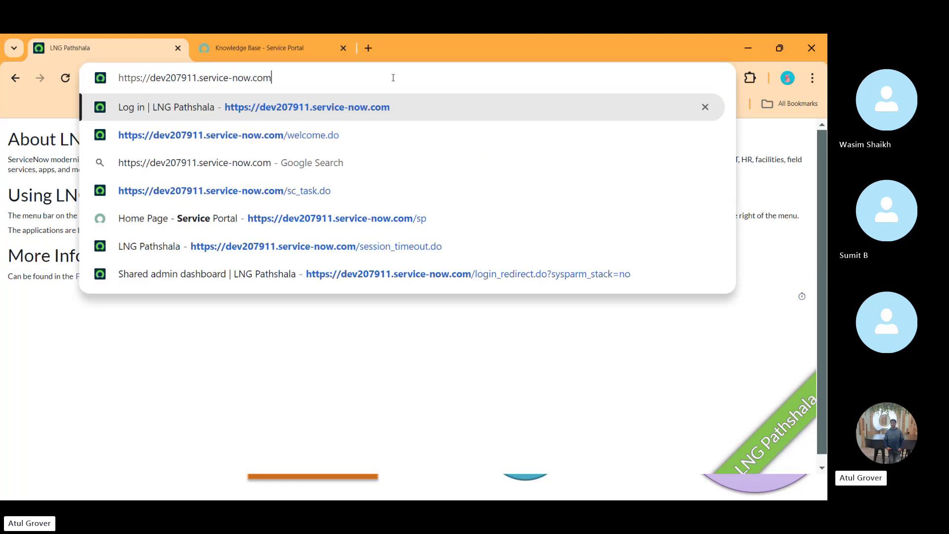
{"action": "key", "text": "Return"}
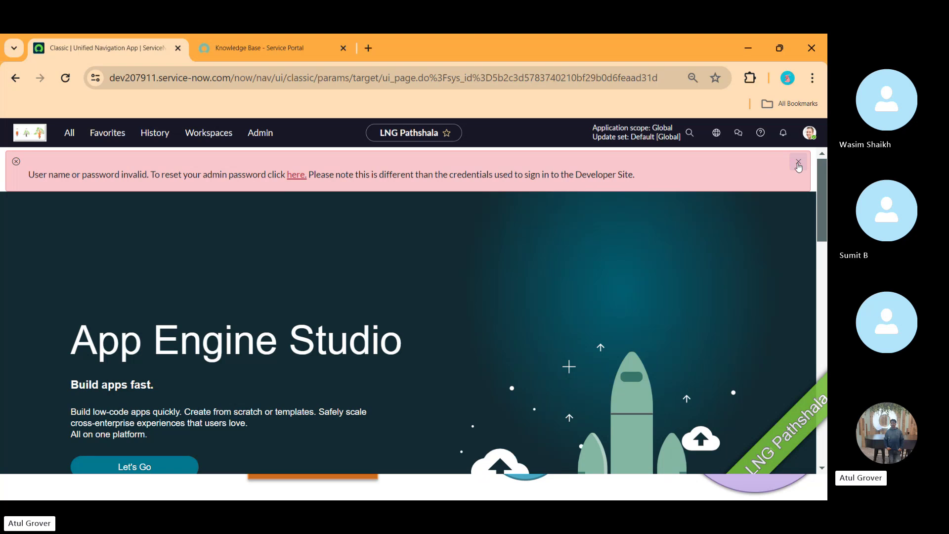
- Dismiss the invalid-login warning and return the portal tab to its home page
{"action": "left_click", "coordinate": [799, 164]}
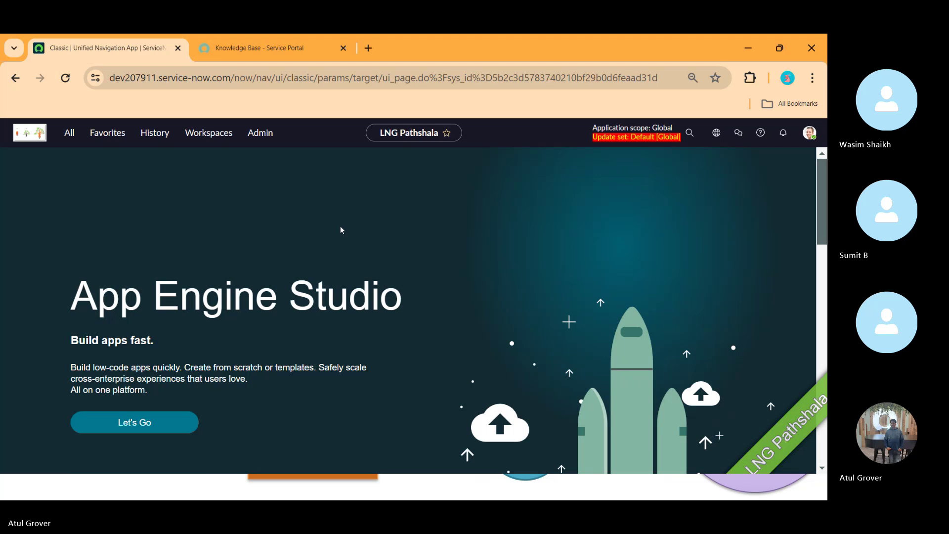
{"action": "left_click", "coordinate": [273, 46]}
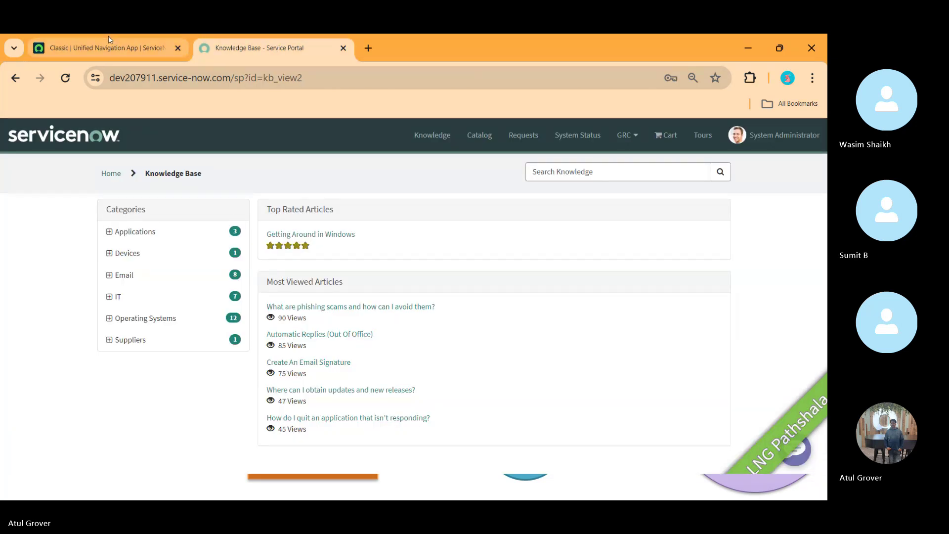
{"action": "mouse_move", "coordinate": [107, 47]}
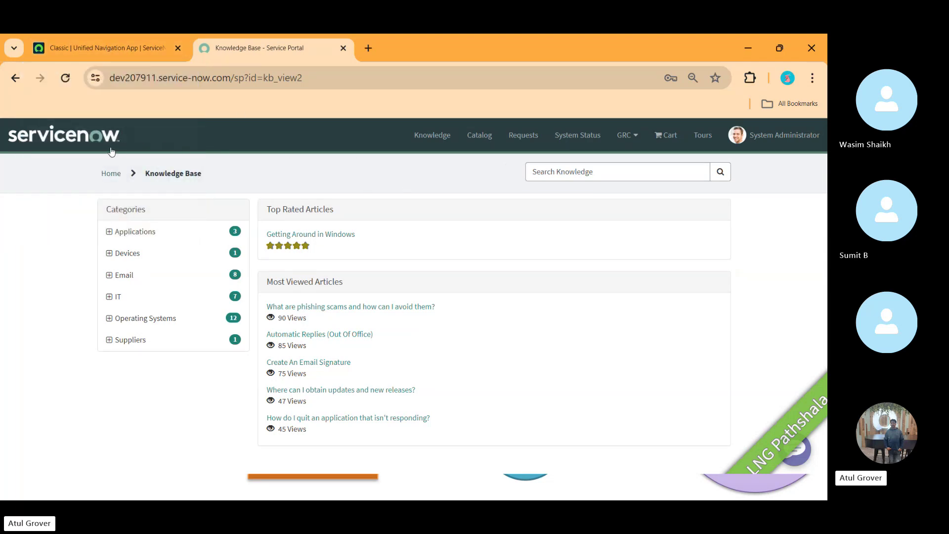
{"action": "left_click", "coordinate": [108, 149]}
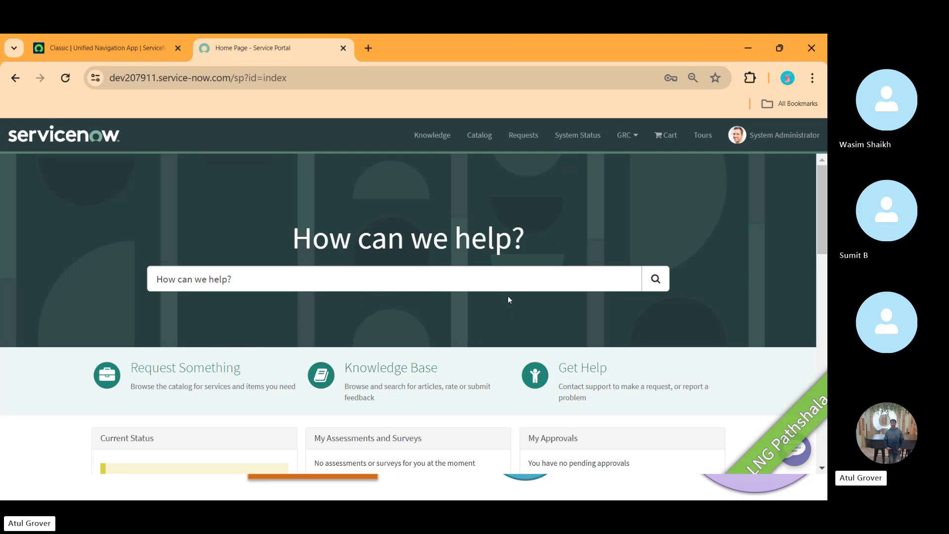
- On the classic interface tab, open the All applications and modules menu
{"action": "left_click", "coordinate": [97, 53]}
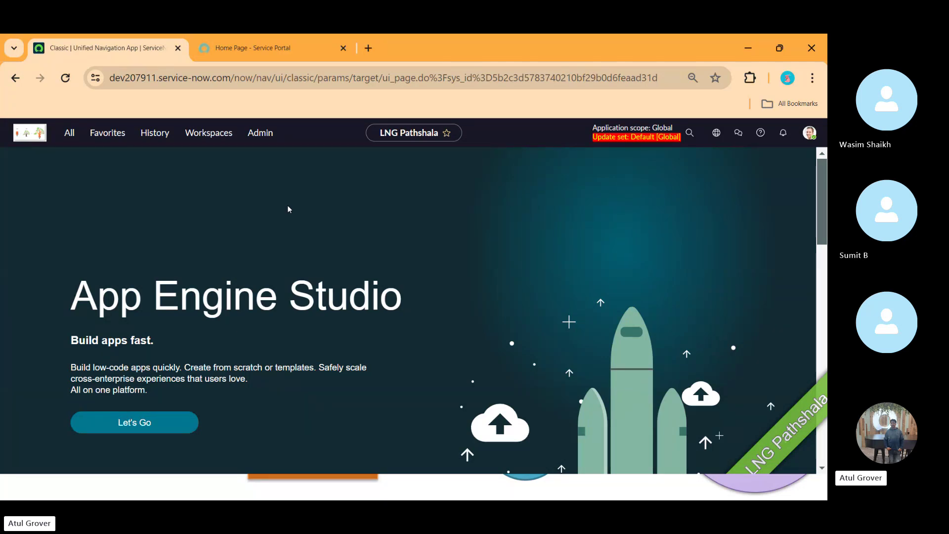
{"action": "left_click", "coordinate": [278, 42]}
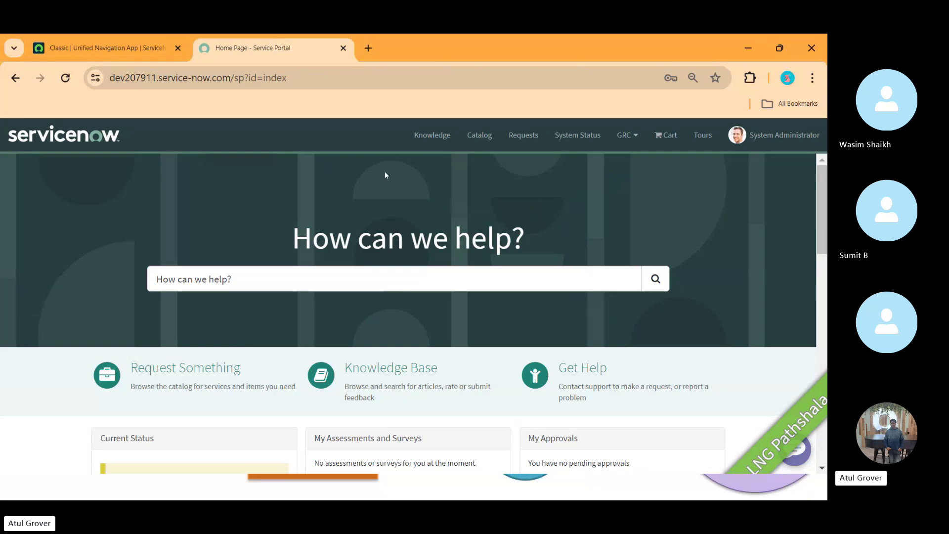
{"action": "left_click", "coordinate": [100, 51]}
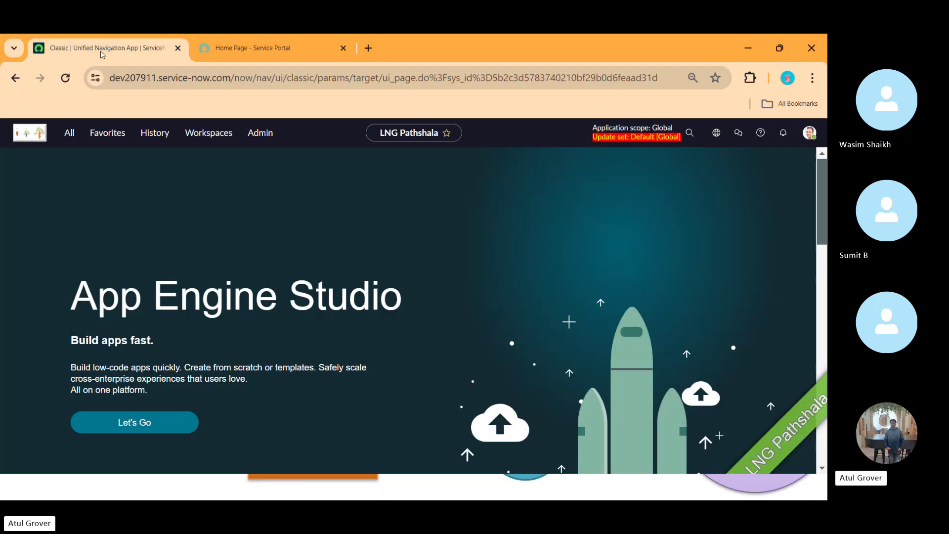
{"action": "left_click", "coordinate": [64, 138]}
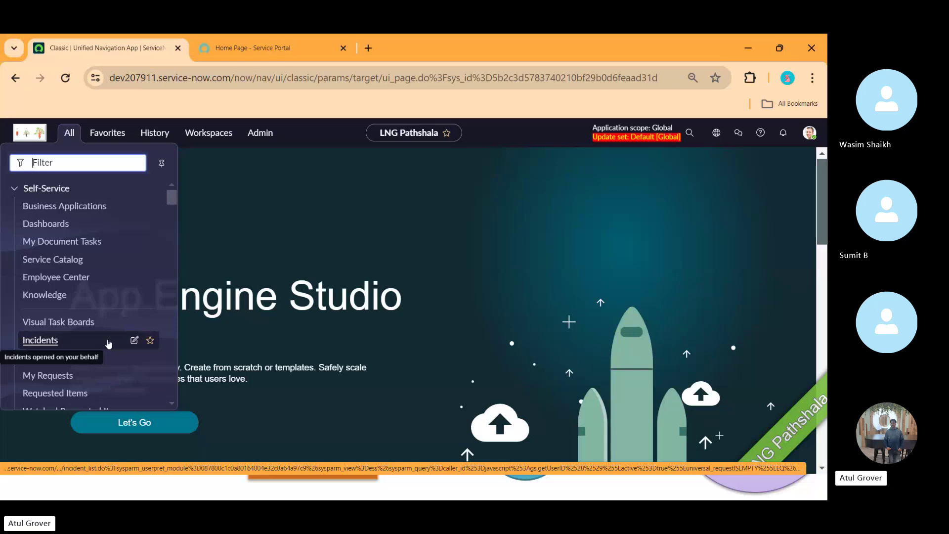
- Filter the All menu for 'tables' and open System Definition > Tables
{"action": "type", "text": "tables"}
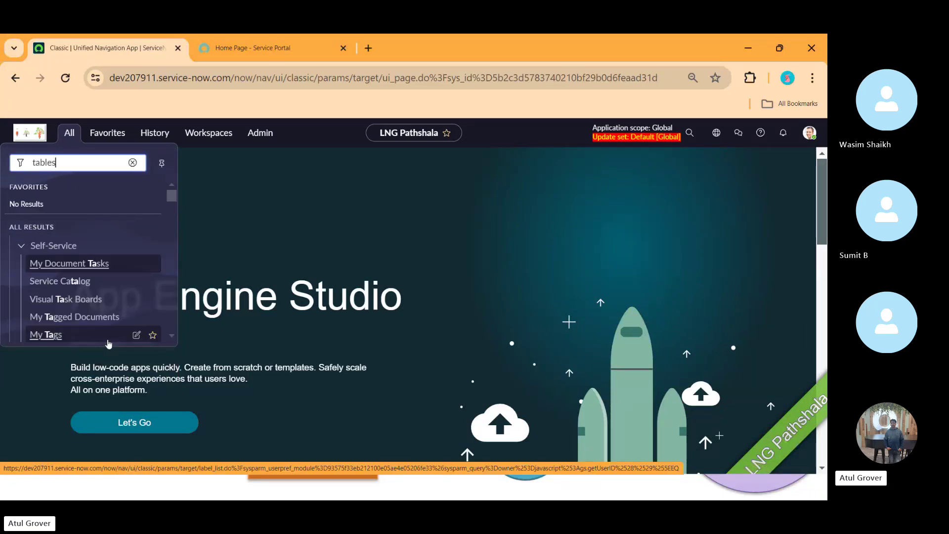
{"action": "left_click_drag", "start_coordinate": [173, 204], "coordinate": [169, 257]}
{"action": "left_click", "coordinate": [40, 280]}
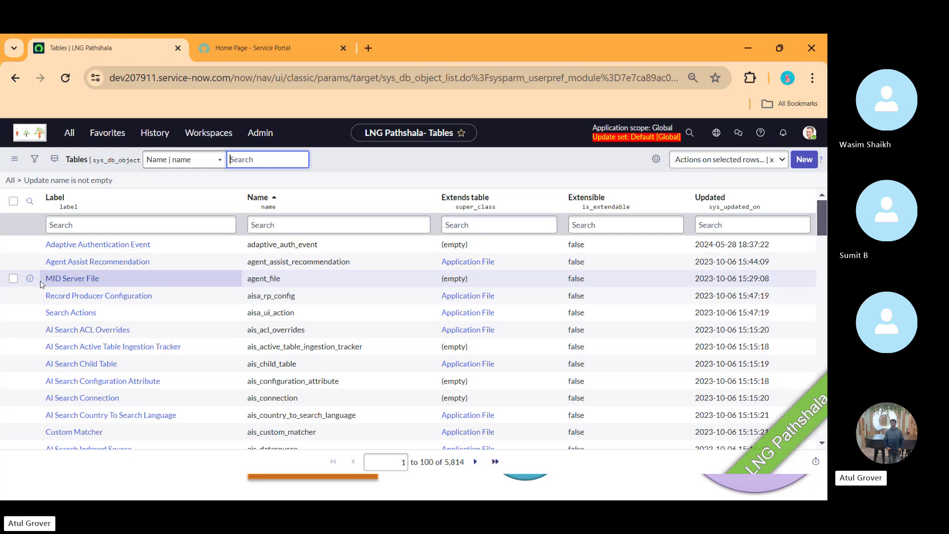
{"action": "key", "text": "super"}
{"action": "type", "text": "notepad"}
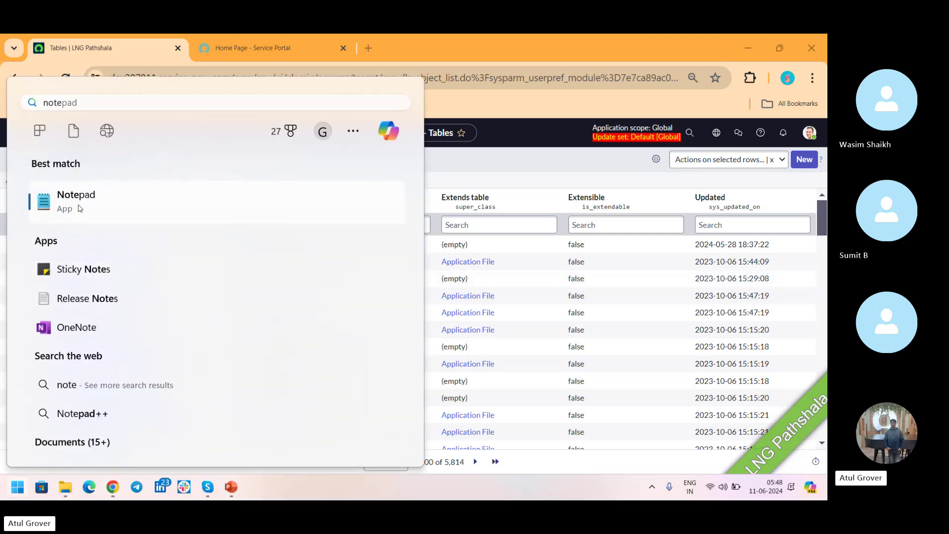
- Open Notepad's class notes and add the heading KM below them
{"action": "left_click", "coordinate": [79, 207]}
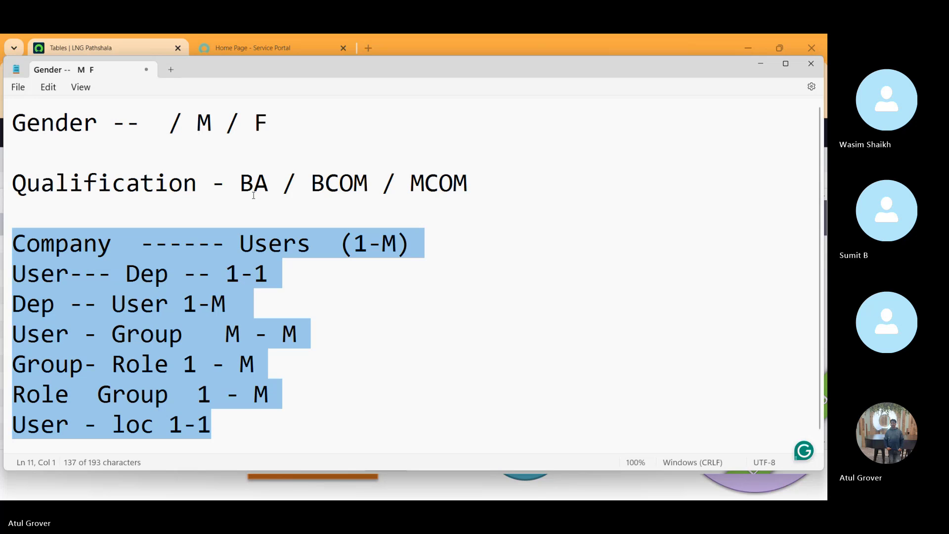
{"action": "key", "text": "ctrl+a"}
{"action": "key", "text": "Right"}
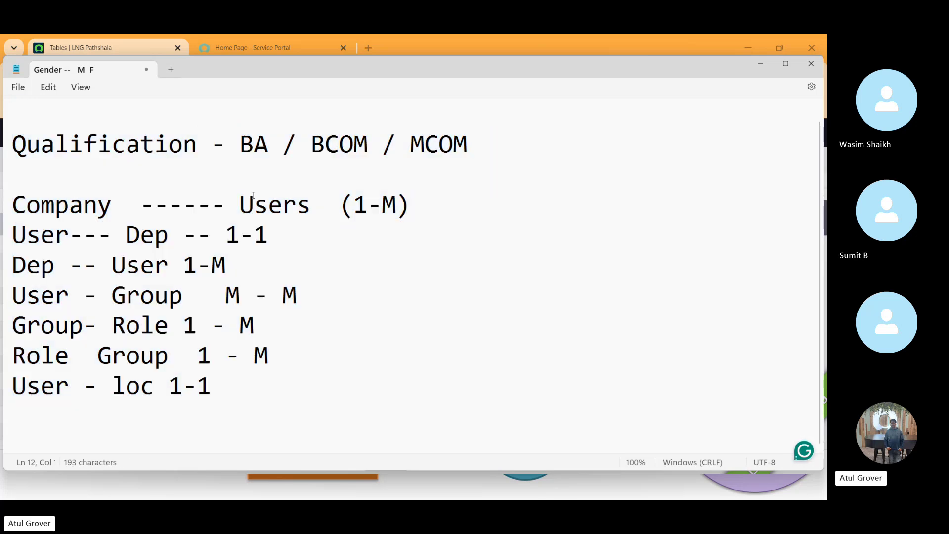
{"action": "type", "text": "KM"}
{"action": "key", "text": "Return"}
{"action": "key", "text": "Return"}
{"action": "key", "text": "Return"}
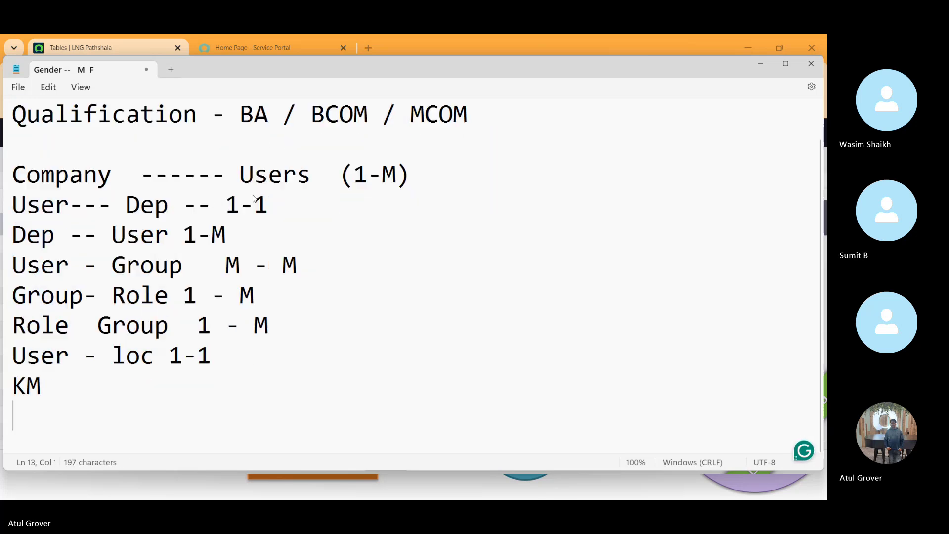
{"action": "key", "text": "Return"}
{"action": "key", "text": "Return"}
{"action": "key", "text": "Return"}
{"action": "key", "text": "Return"}
{"action": "key", "text": "Return"}
{"action": "key", "text": "Return"}
{"action": "key", "text": "Return"}
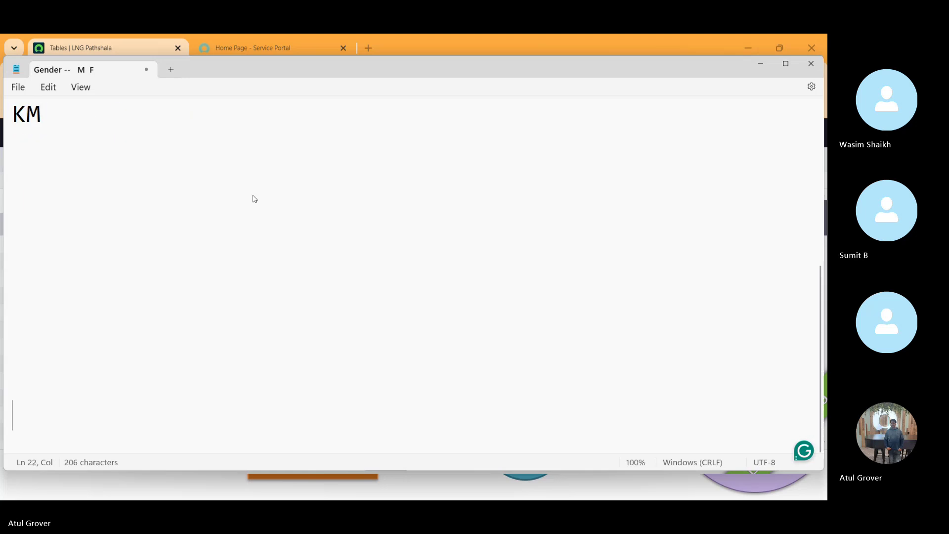
{"action": "key", "text": "Up"}
{"action": "key", "text": "Up"}
{"action": "key", "text": "Up"}
{"action": "key", "text": "Up"}
{"action": "key", "text": "Up"}
{"action": "key", "text": "Up"}
{"action": "key", "text": "Up"}
{"action": "key", "text": "Up"}
{"action": "key", "text": "Up"}
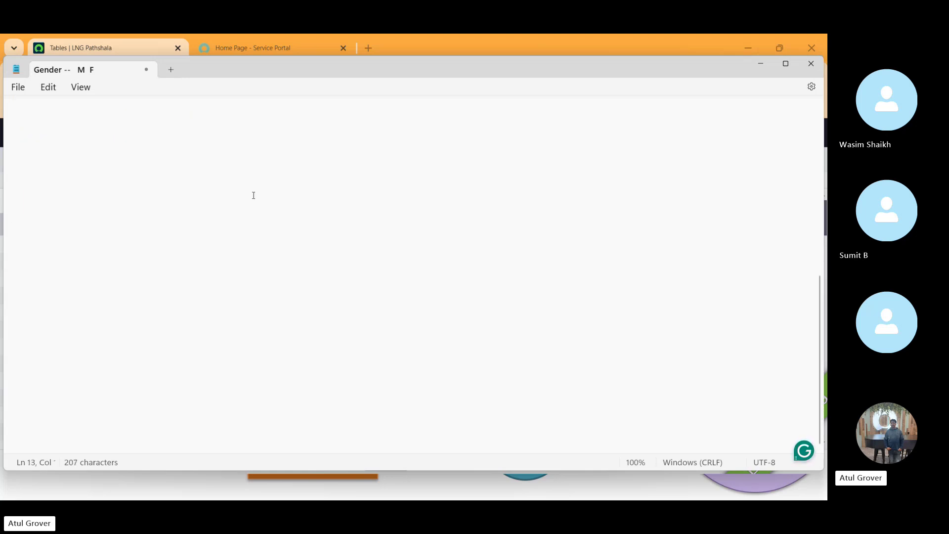
- Add the lines 'Knowledge Base' and 'Knowledge' to the notes
{"action": "type", "text": "Knowle"}
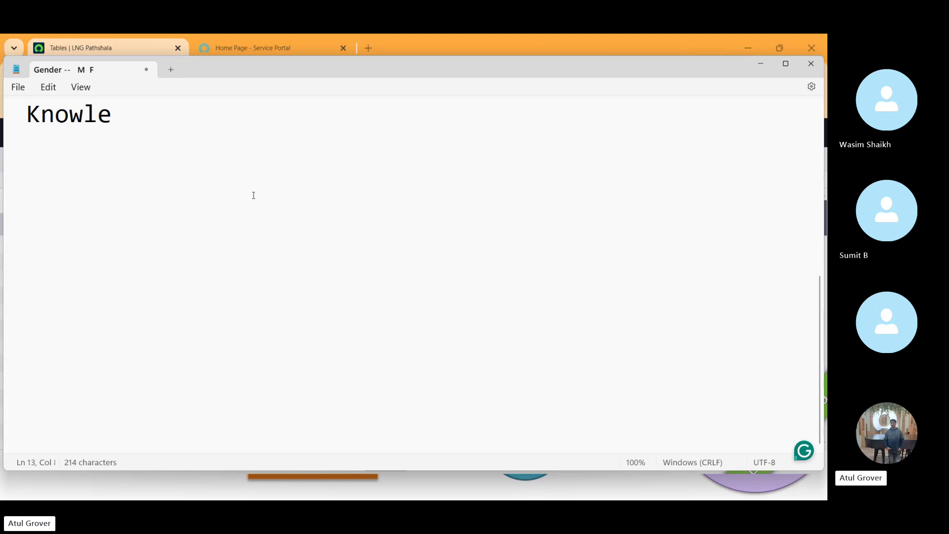
{"action": "type", "text": "dge Base"}
{"action": "key", "text": "Return"}
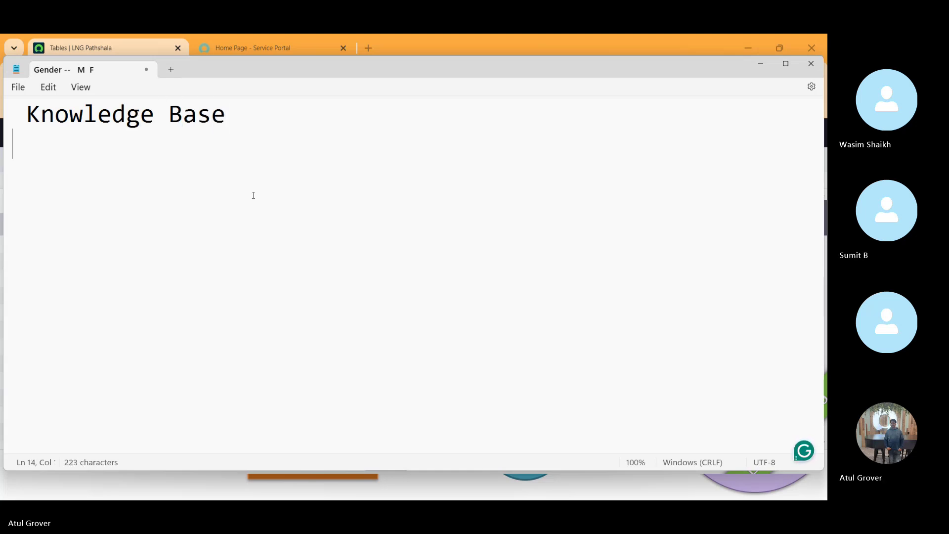
{"action": "type", "text": "Knowledge"}
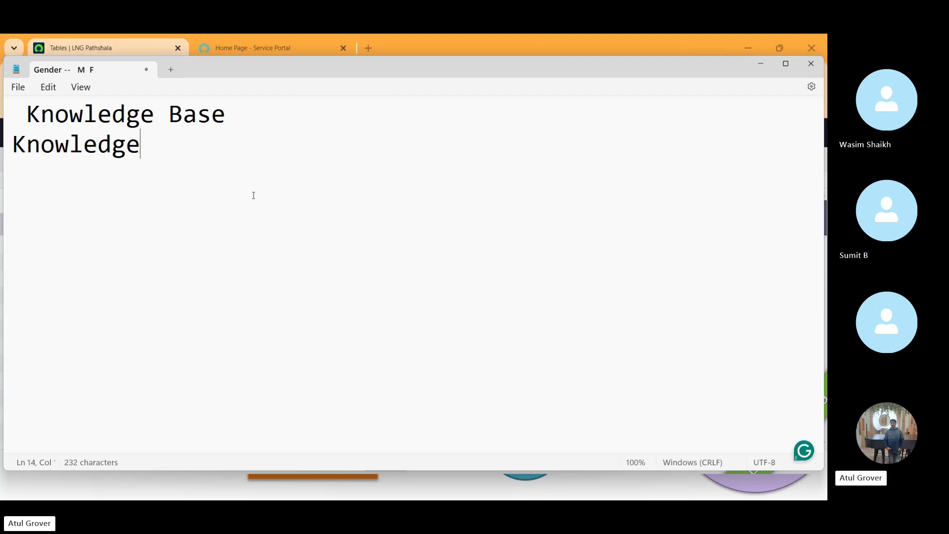
{"action": "key", "text": "alt+Tab"}
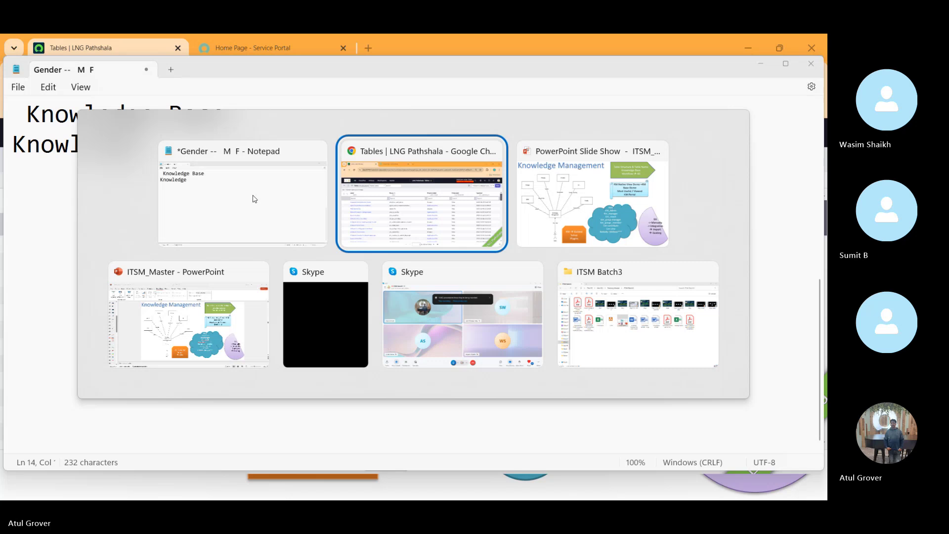
- Bring the Skype ITSM Batch3 call window to the front
{"action": "key", "text": "alt+Tab"}
{"action": "key", "text": "alt+Tab"}
{"action": "key", "text": "alt+Tab"}
{"action": "key", "text": "alt+Tab"}
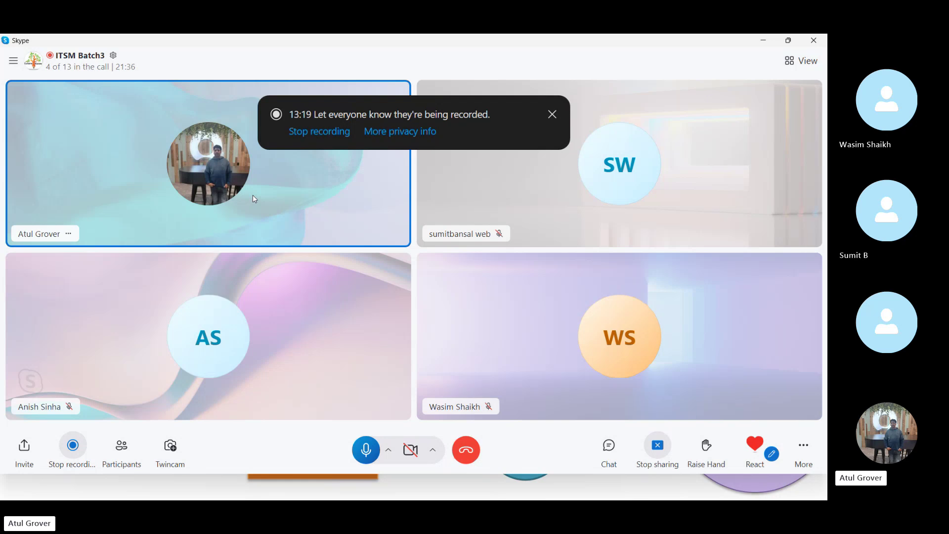
- Switch back to the Notepad note listing Knowledge Base and Knowledge
{"action": "key", "text": "alt+Tab"}
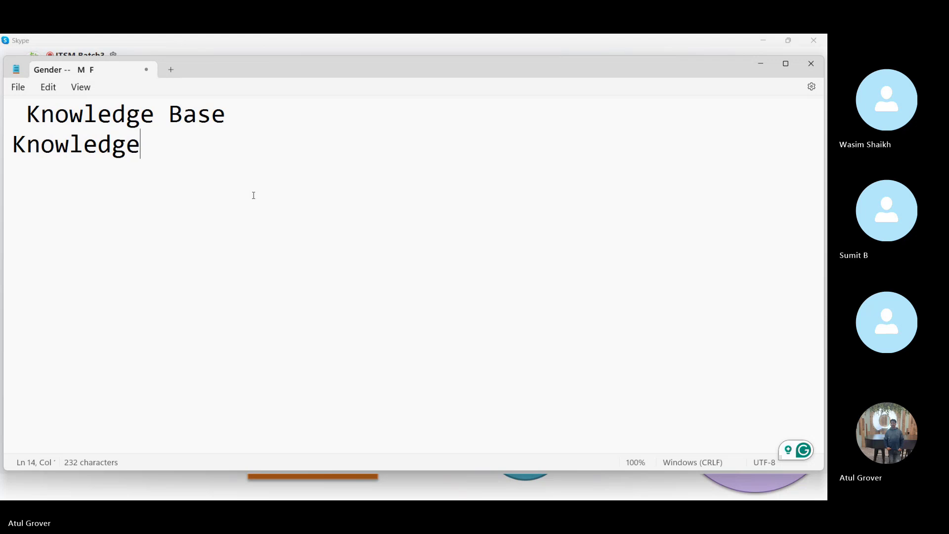
- In the Tables list, search the Label column for kb_knowledge
{"action": "key", "text": "alt+Tab"}
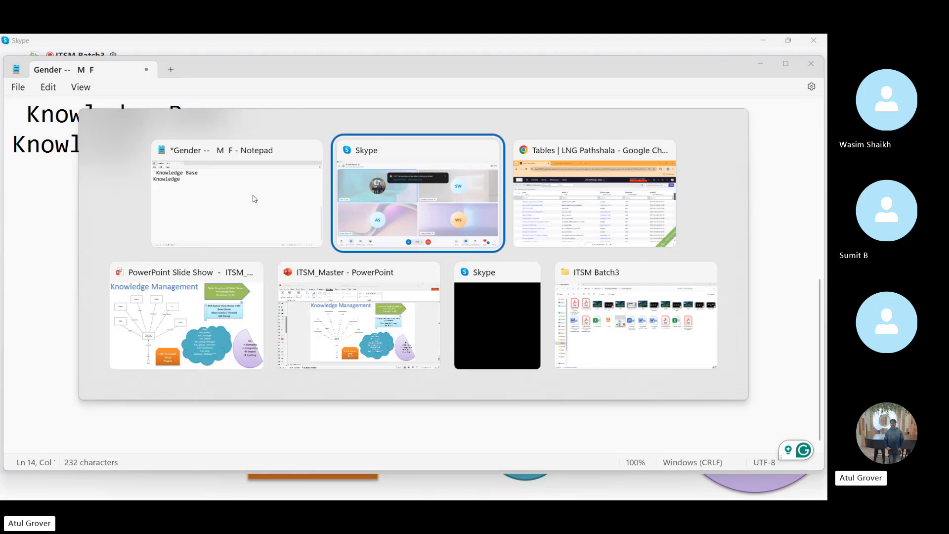
{"action": "key", "text": "alt+Tab"}
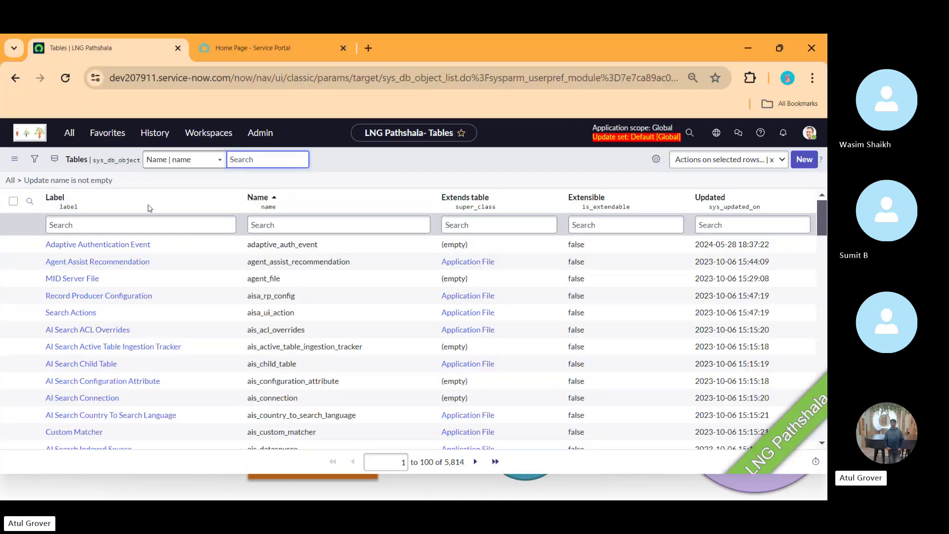
{"action": "left_click", "coordinate": [146, 225]}
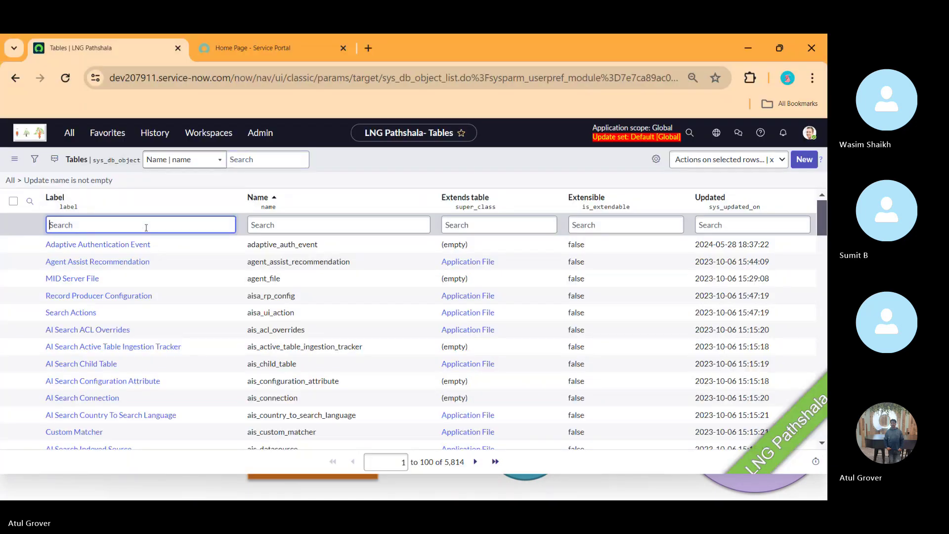
{"action": "type", "text": "kb_"}
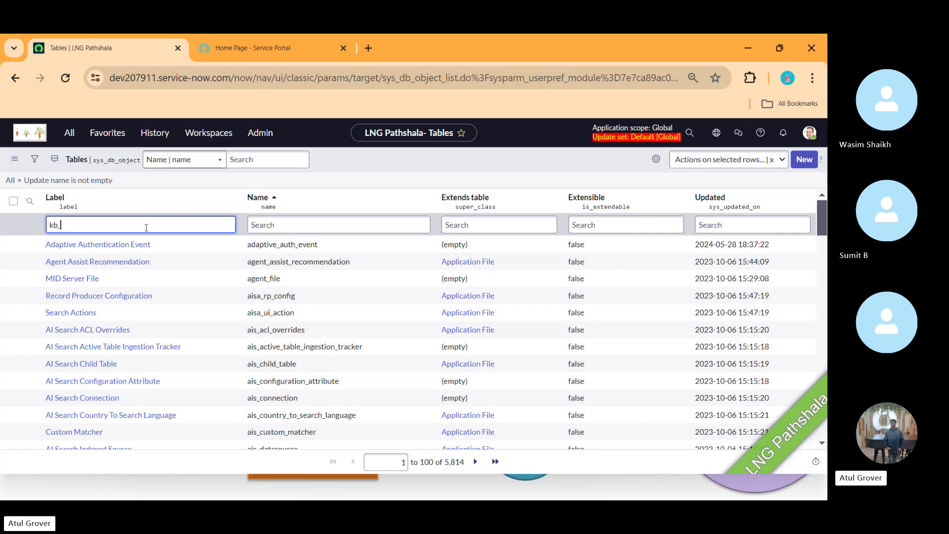
{"action": "type", "text": "knolw"}
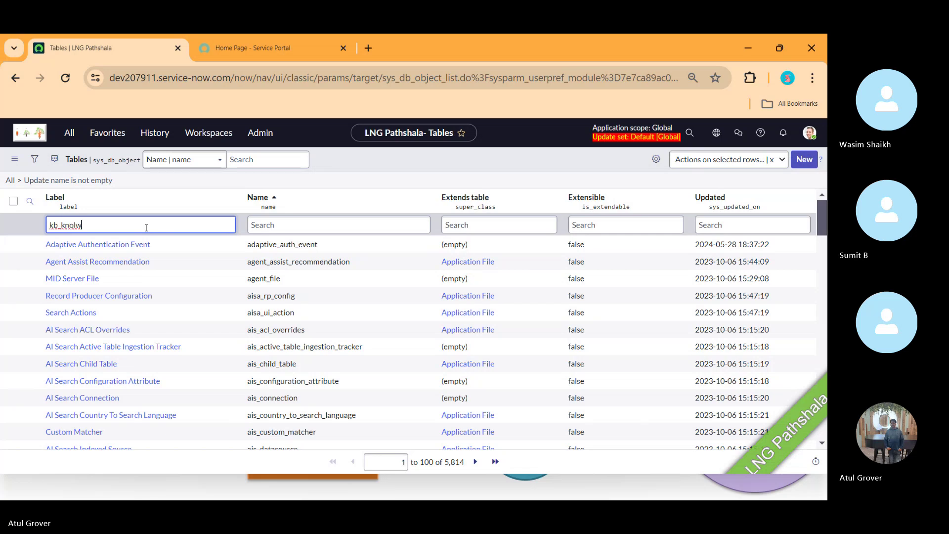
{"action": "key", "text": "BackSpace"}
{"action": "key", "text": "BackSpace"}
{"action": "type", "text": "wledge"}
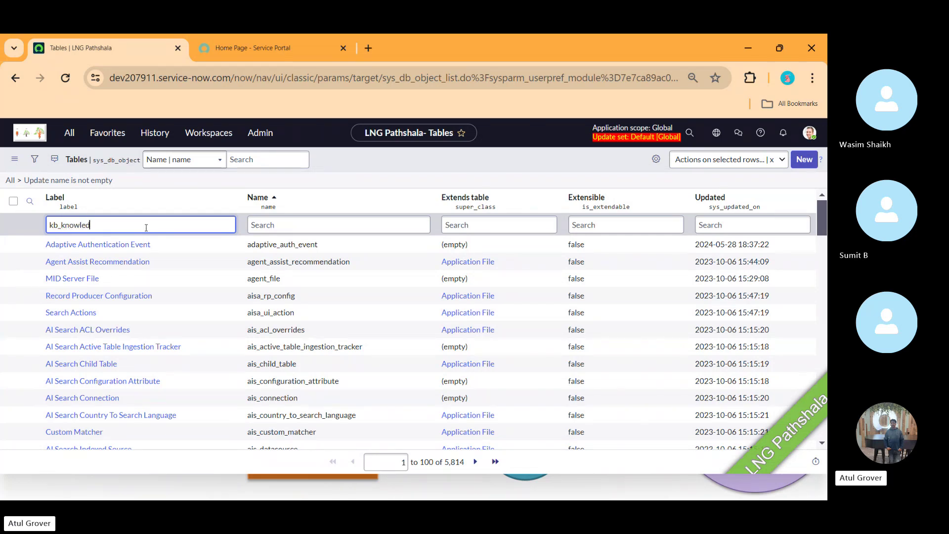
{"action": "key", "text": "Return"}
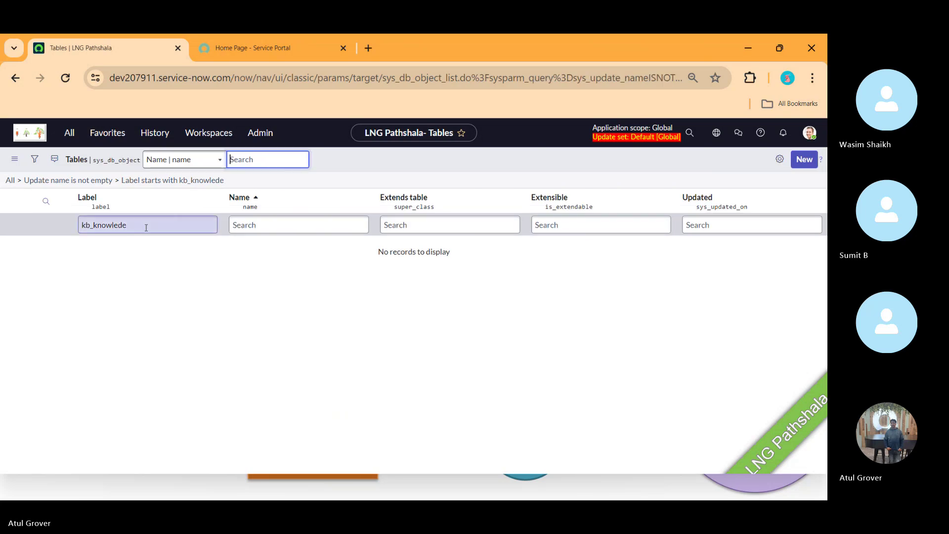
{"action": "left_click", "coordinate": [145, 226]}
{"action": "key", "text": "BackSpace"}
{"action": "type", "text": "ge_"}
- Clear the Label filter and filter the Name column by kb_knowledge_ instead
{"action": "left_click", "coordinate": [146, 227]}
{"action": "key", "text": "ctrl+a"}
{"action": "key", "text": "ctrl+c"}
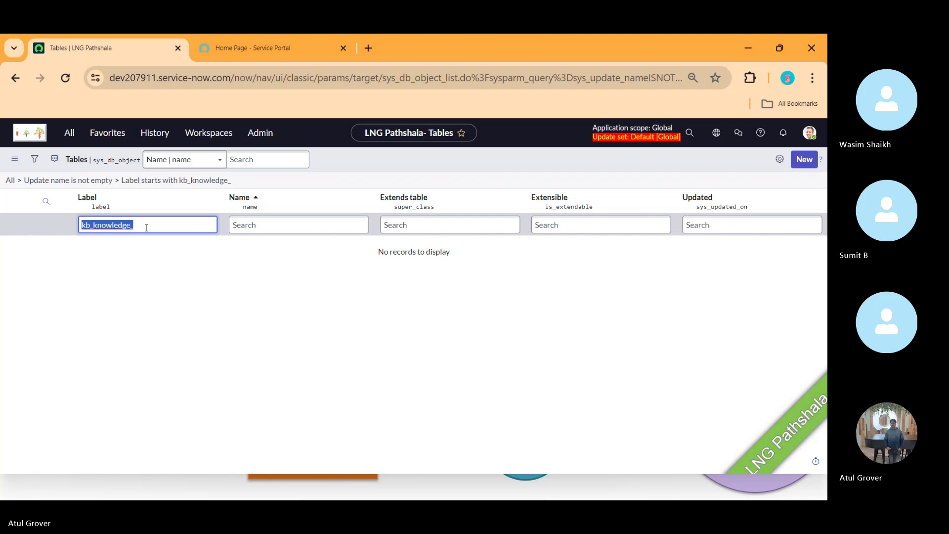
{"action": "key", "text": "BackSpace"}
{"action": "left_click", "coordinate": [278, 225]}
{"action": "key", "text": "ctrl+v"}
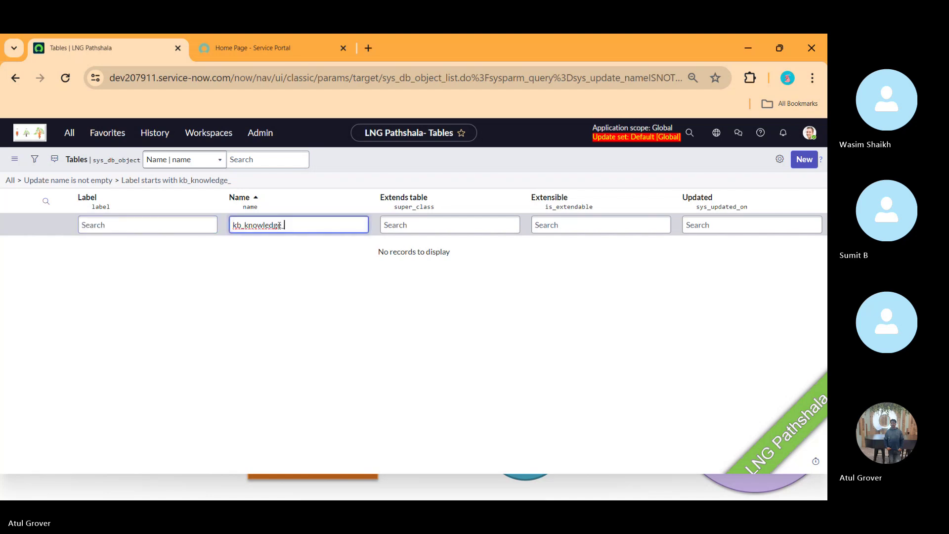
{"action": "key", "text": "Return"}
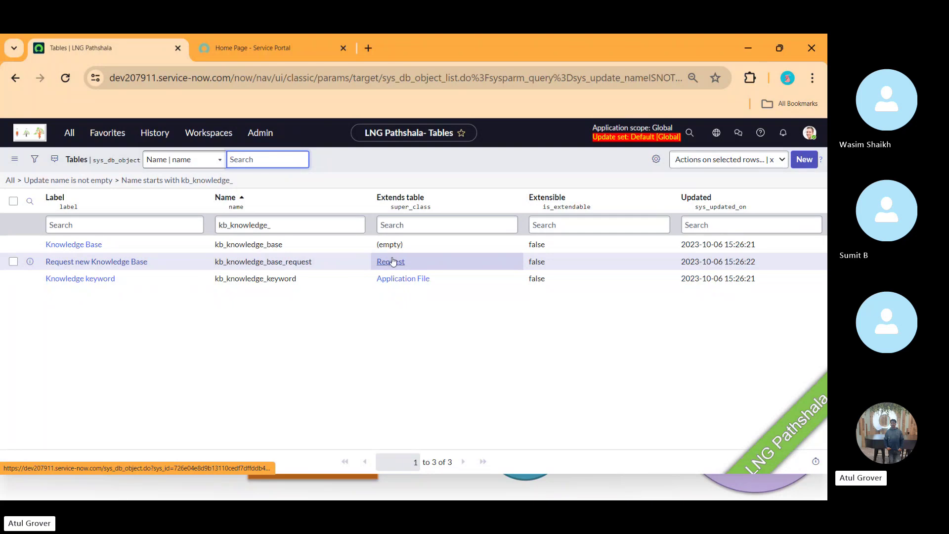
- Open the kb_knowledge_base table definition, review its columns, and open its schema map
{"action": "left_click", "coordinate": [73, 246]}
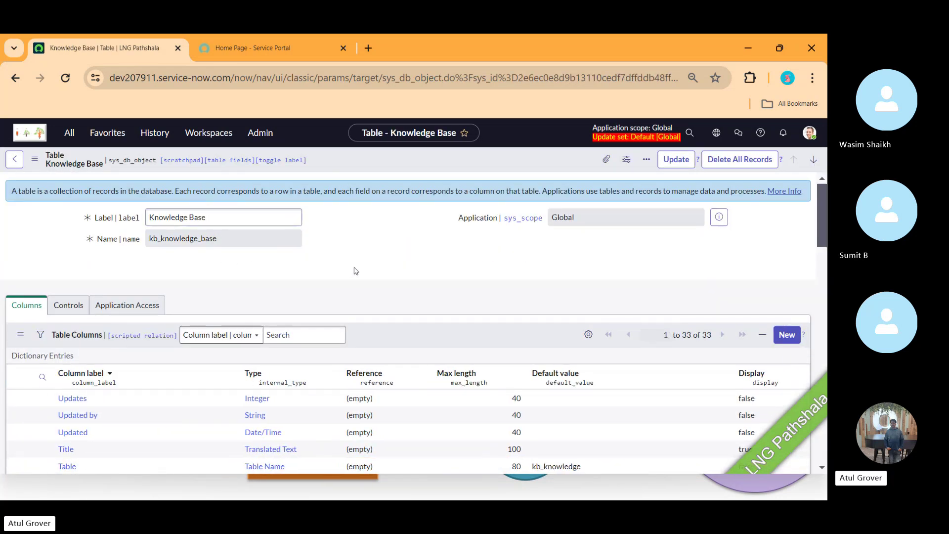
{"action": "scroll", "coordinate": [355, 270], "scroll_direction": "down", "scroll_amount": 8}
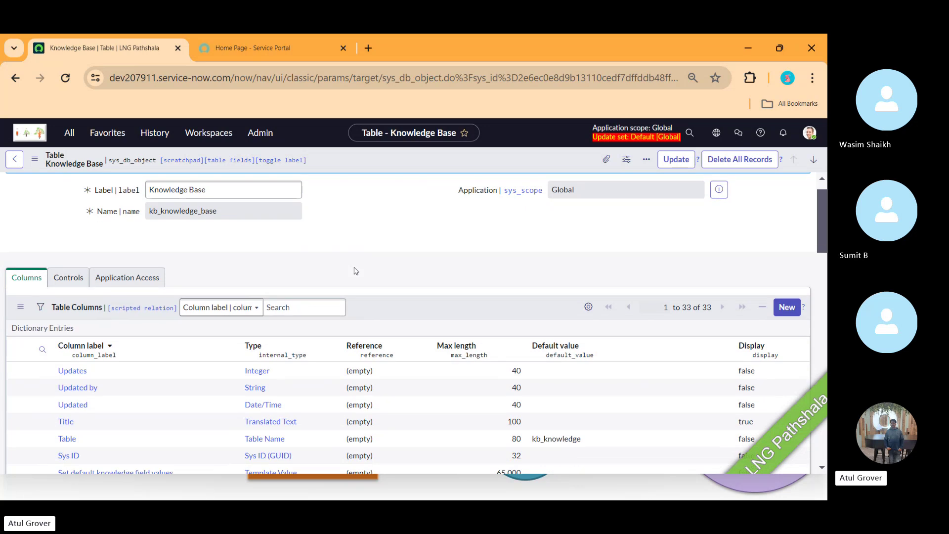
{"action": "scroll", "coordinate": [355, 268], "scroll_direction": "down", "scroll_amount": 10}
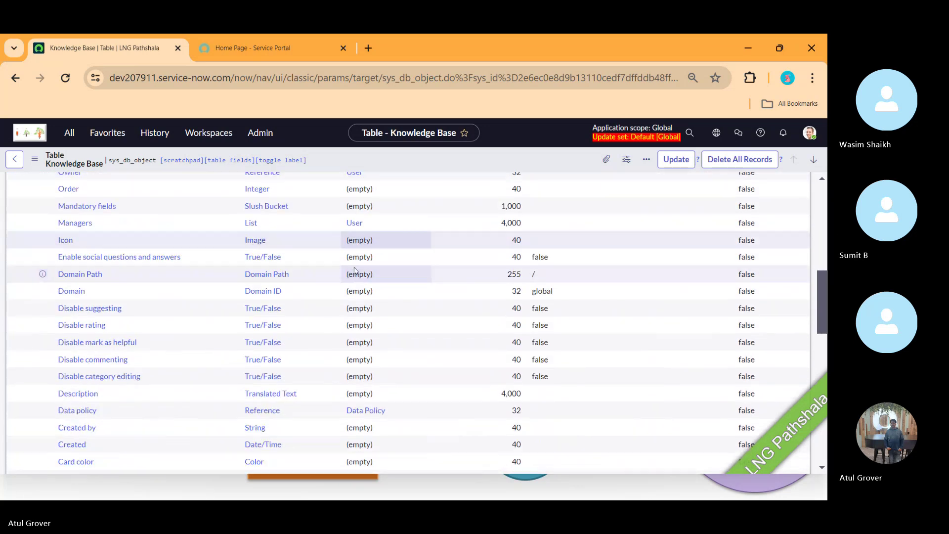
{"action": "scroll", "coordinate": [355, 270], "scroll_direction": "up", "scroll_amount": 3}
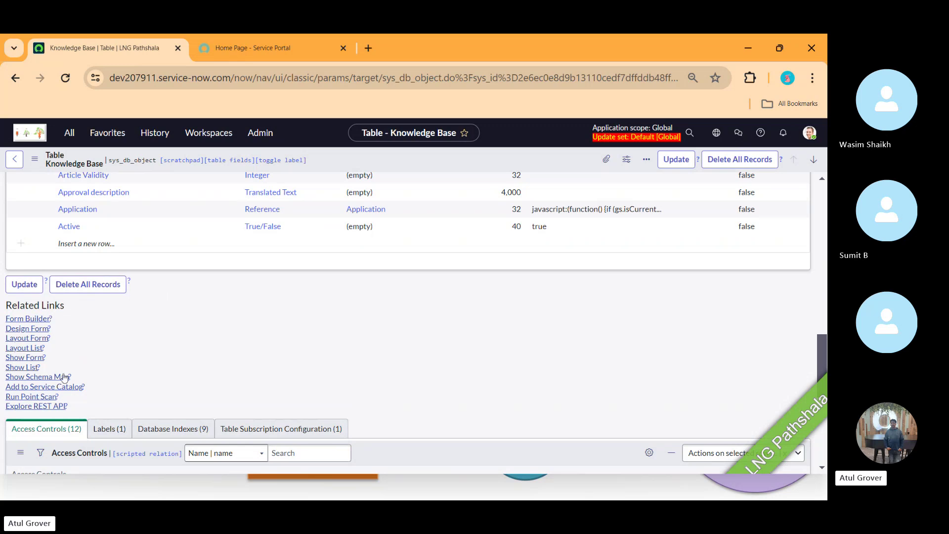
{"action": "left_click", "coordinate": [63, 378]}
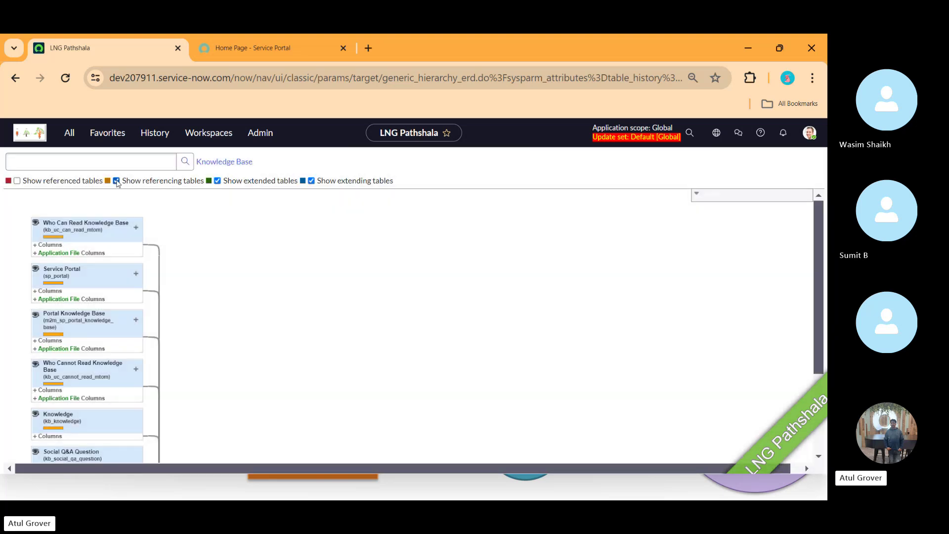
- Switch the Knowledge Base schema map to show referenced tables, select User, then search the navigator for tables
{"action": "left_click", "coordinate": [116, 180]}
{"action": "left_click", "coordinate": [18, 181]}
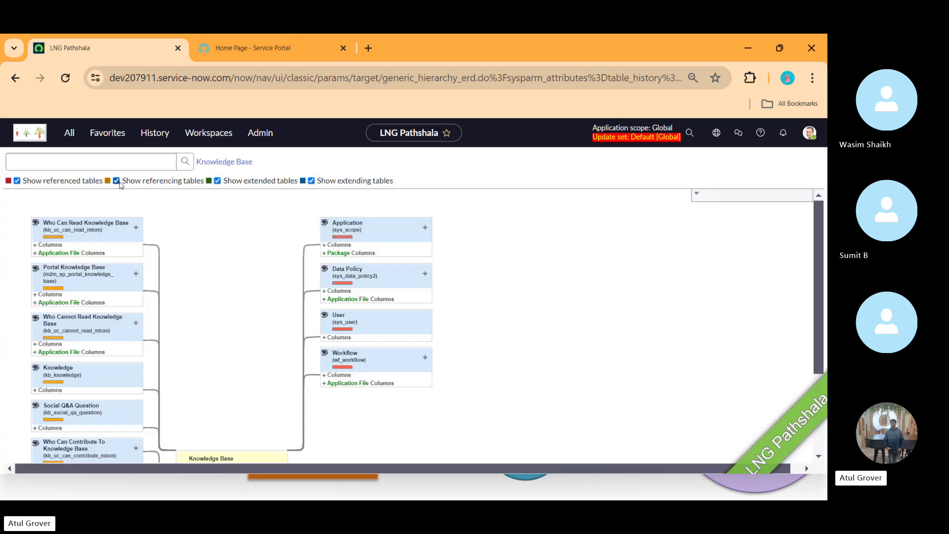
{"action": "left_click", "coordinate": [341, 319]}
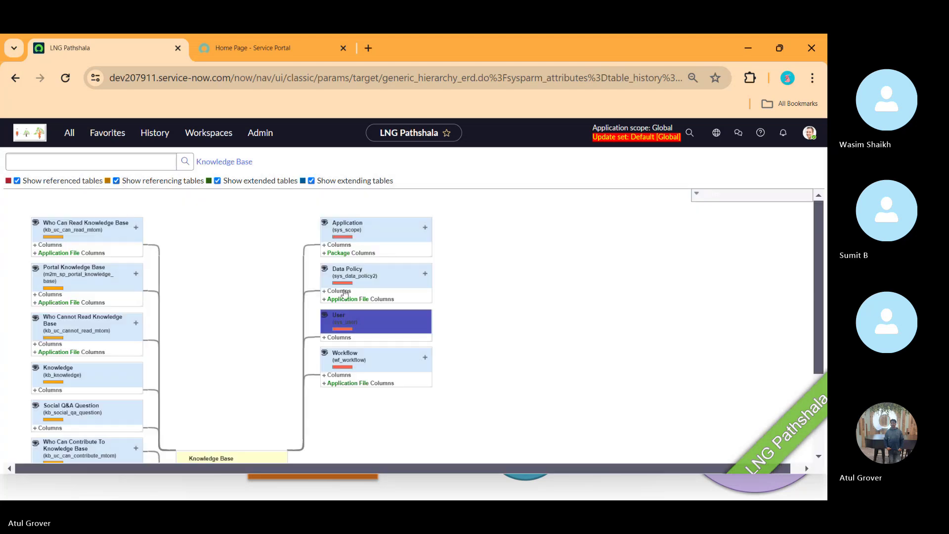
{"action": "left_click_drag", "start_coordinate": [815, 213], "coordinate": [818, 271]}
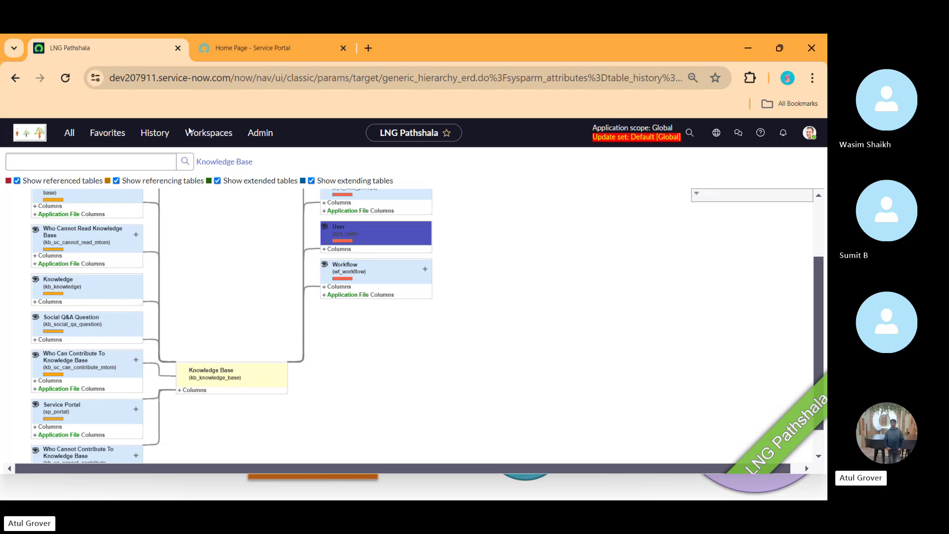
{"action": "left_click", "coordinate": [70, 132]}
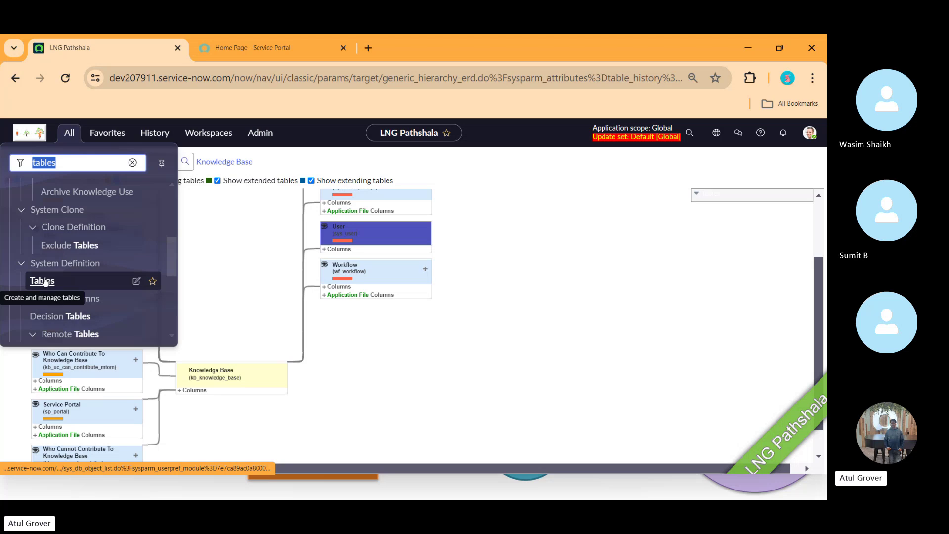
- Open System Definition > Tables in a new tab and filter Name by kb_knolw
{"action": "left_click", "coordinate": [45, 281]}
{"action": "left_click", "coordinate": [267, 48]}
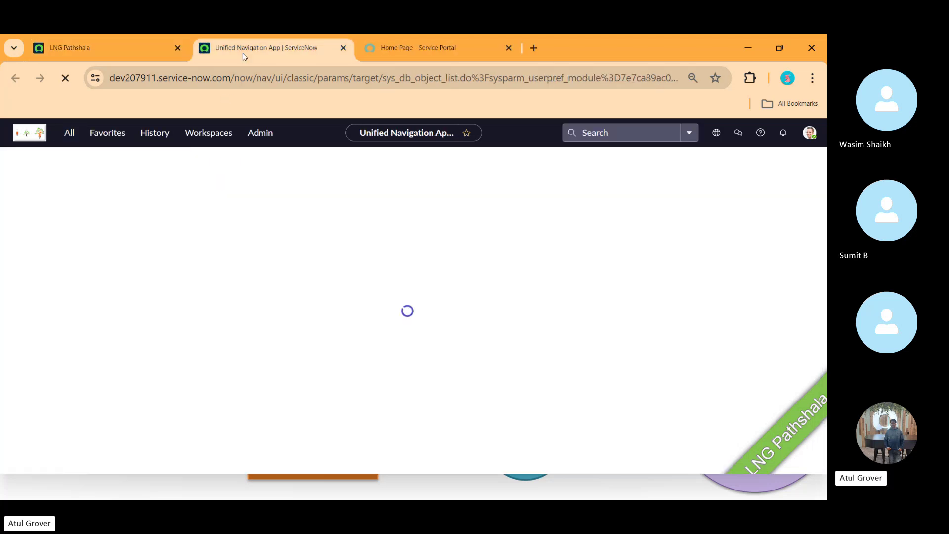
{"action": "left_click", "coordinate": [284, 221]}
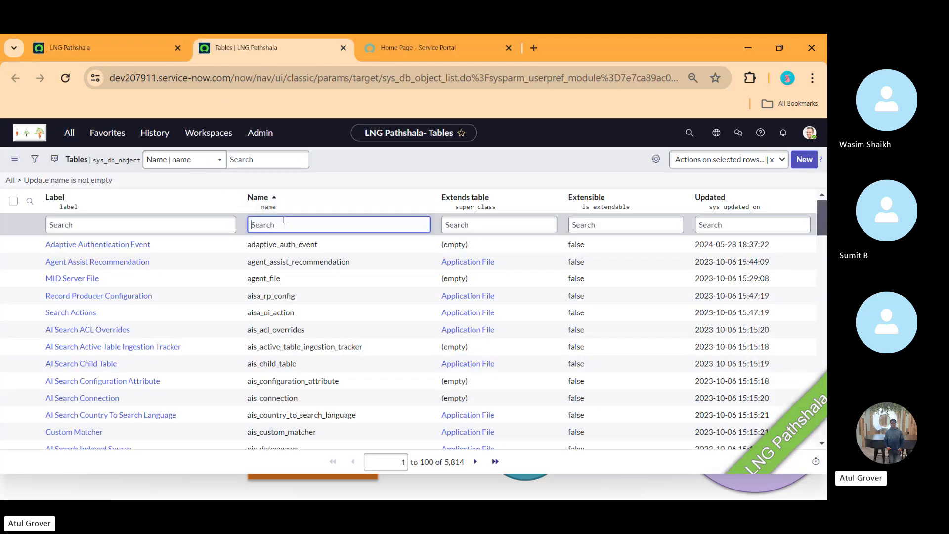
{"action": "type", "text": "kb_knolw"}
{"action": "key", "text": "Return"}
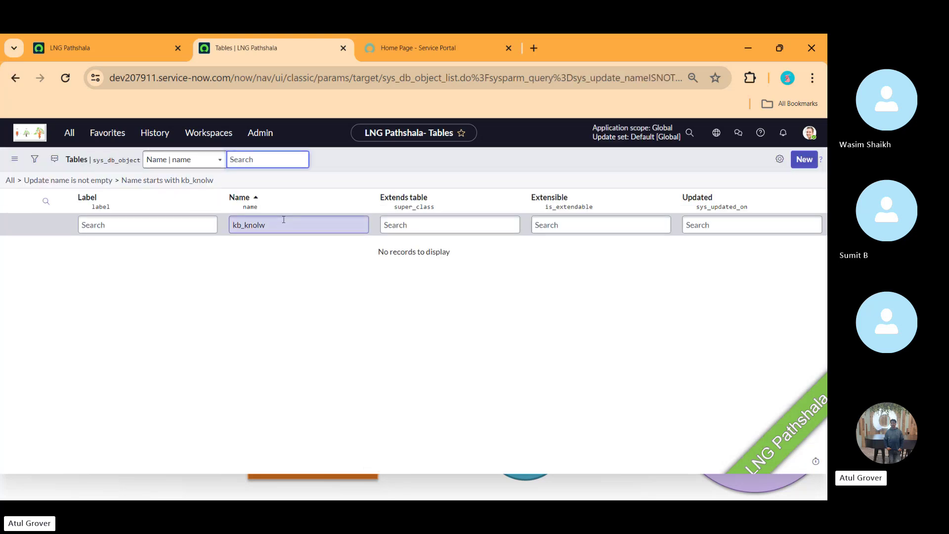
- Correct the Name filter to kb_knowle, then return to the Knowledge Base schema map tab
{"action": "left_click", "coordinate": [284, 222]}
{"action": "key", "text": "BackSpace"}
{"action": "key", "text": "BackSpace"}
{"action": "type", "text": "wle\\"}
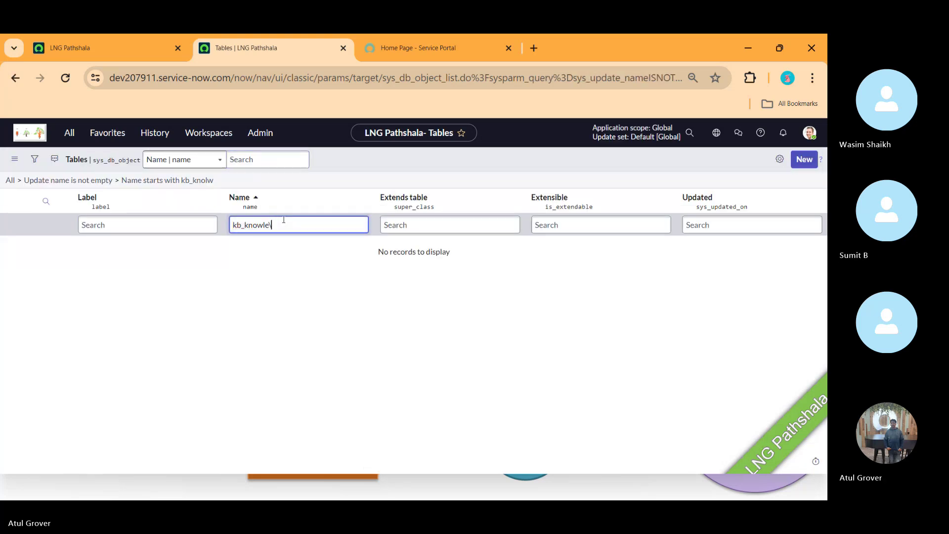
{"action": "key", "text": "Return"}
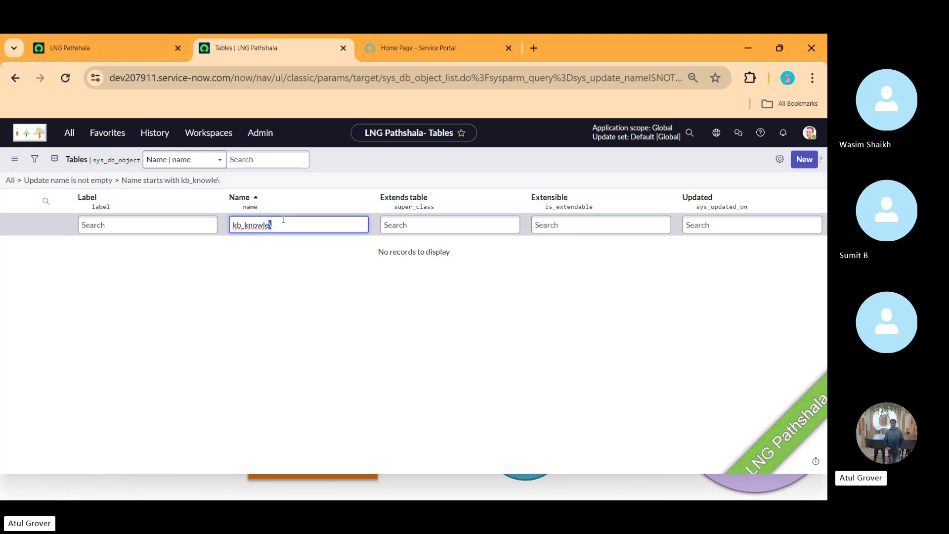
{"action": "key", "text": "BackSpace"}
{"action": "key", "text": "Return"}
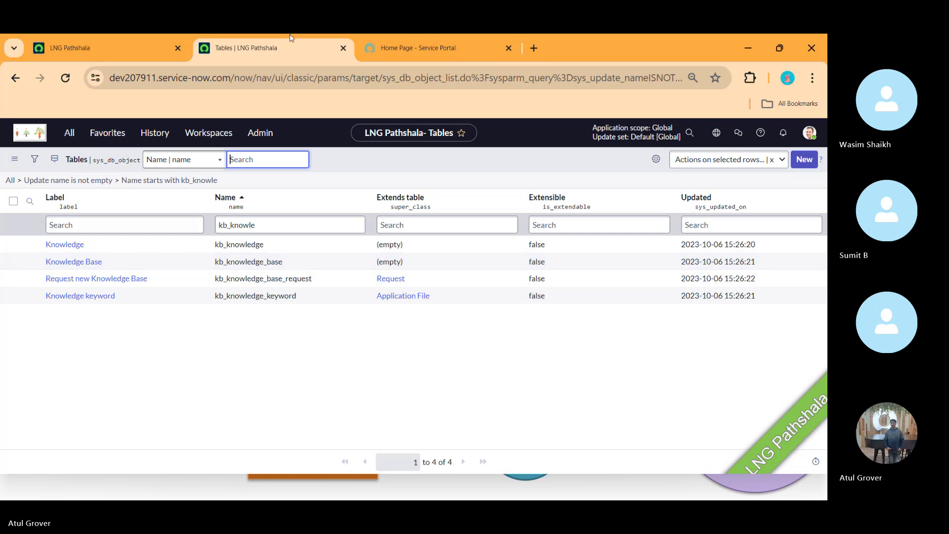
{"action": "left_click", "coordinate": [132, 46]}
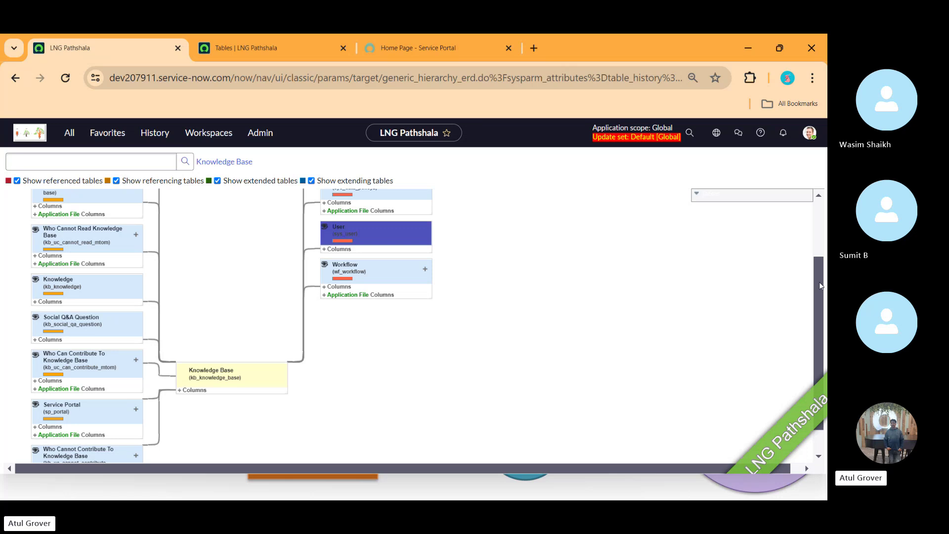
- Go to the Service Portal home and open its Knowledge Base card
{"action": "scroll", "coordinate": [820, 282], "scroll_direction": "down", "scroll_amount": 1}
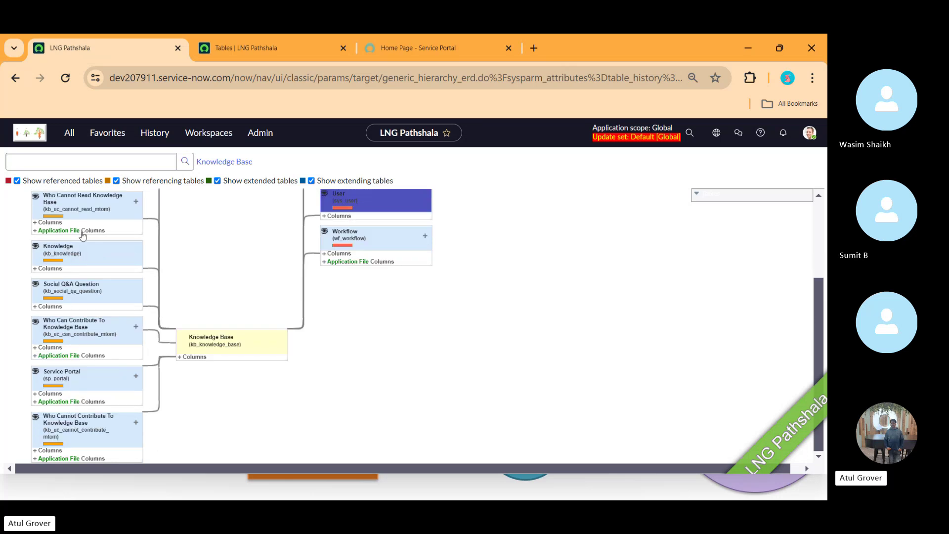
{"action": "left_click", "coordinate": [420, 43]}
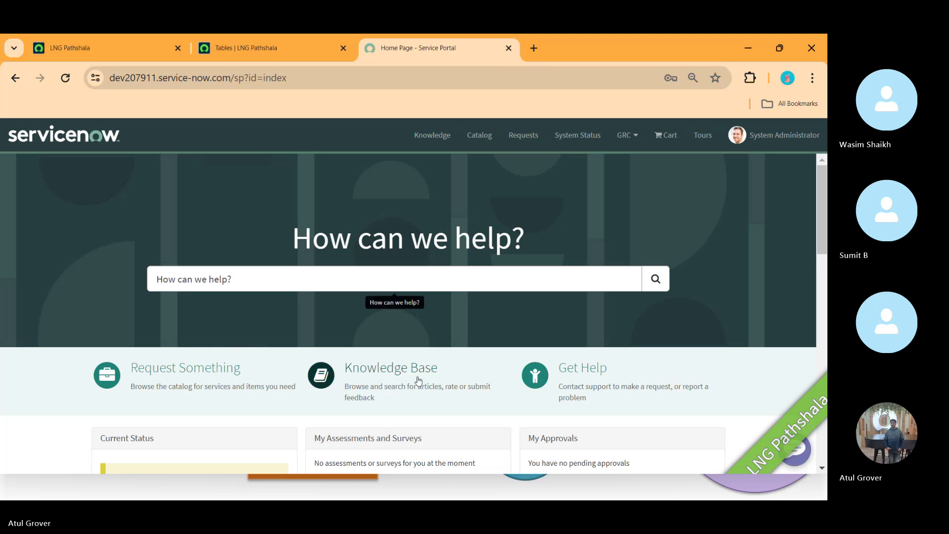
{"action": "left_click", "coordinate": [386, 375]}
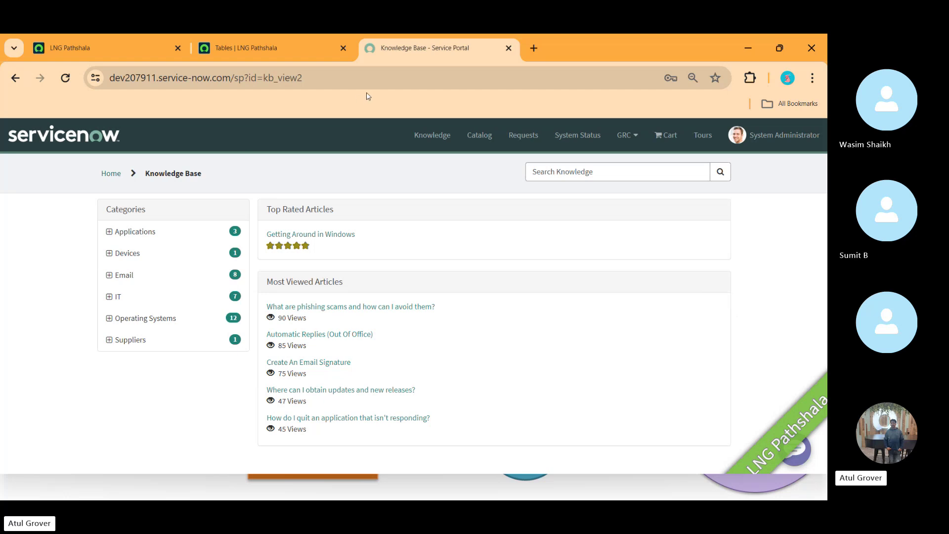
- In a new tab, load the dev instance address with the /kb path
{"action": "left_click", "coordinate": [527, 52]}
{"action": "type", "text": "de"}
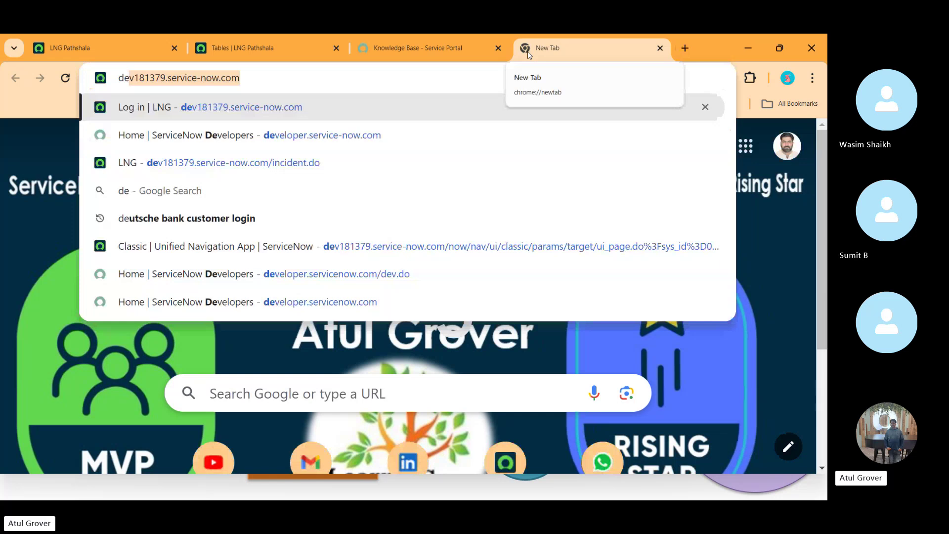
{"action": "type", "text": "v2"}
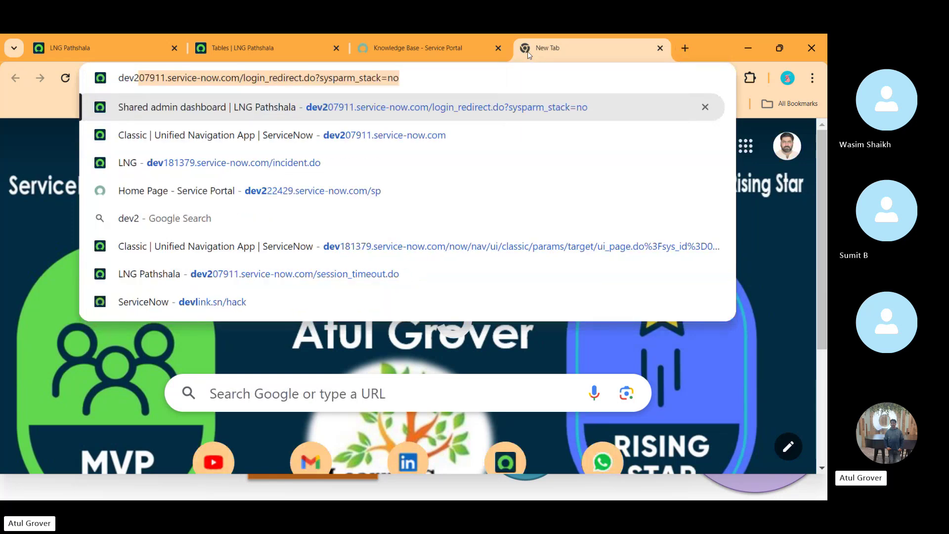
{"action": "key", "text": "Left"}
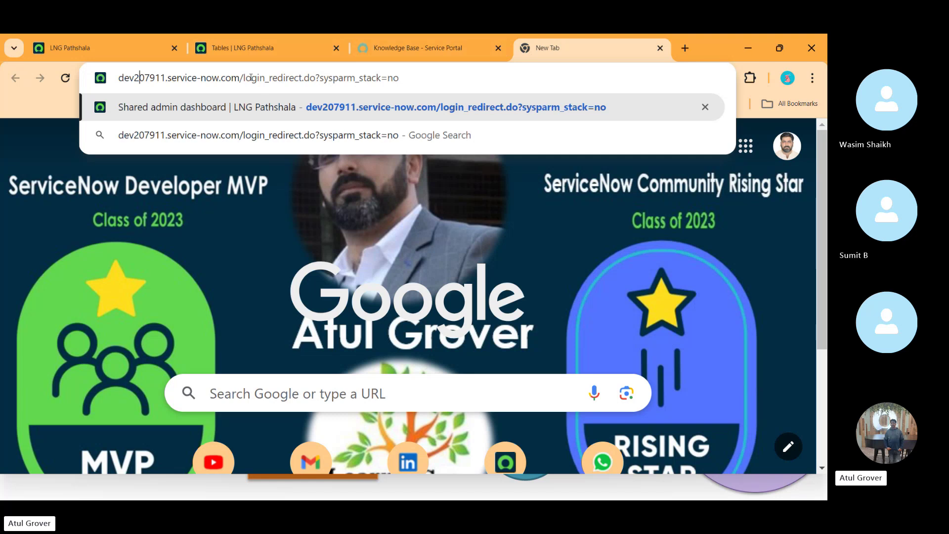
{"action": "left_click_drag", "start_coordinate": [242, 77], "coordinate": [555, 70]}
{"action": "type", "text": "kb"}
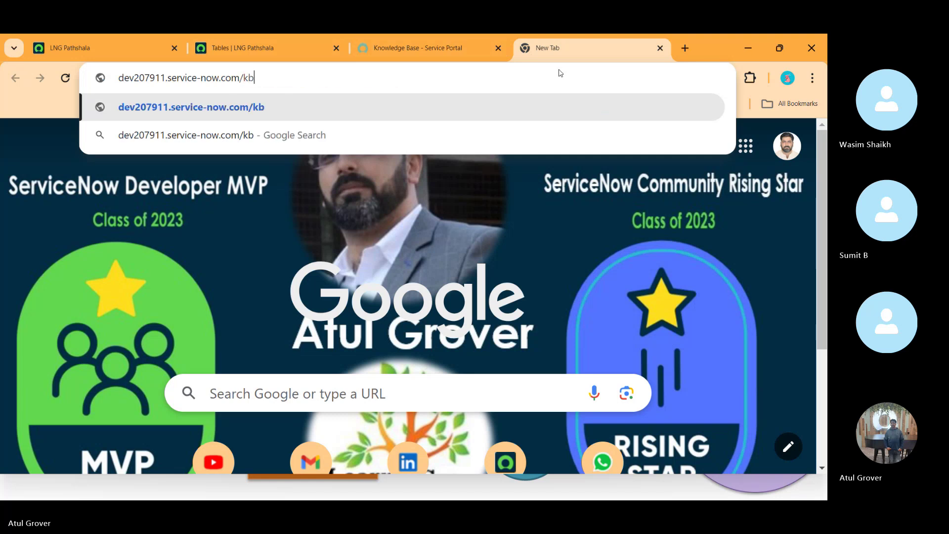
{"action": "key", "text": "Return"}
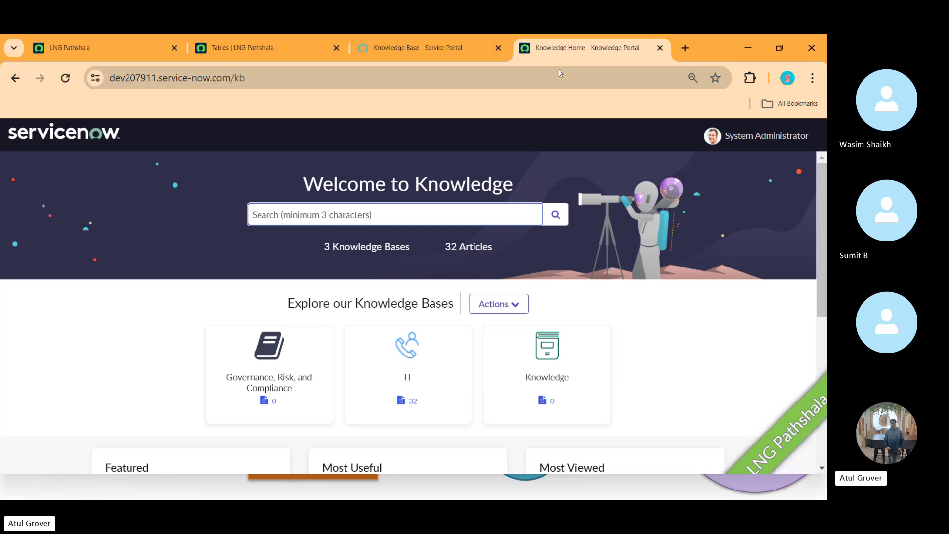
- Compare with the Service Portal Knowledge Base, then browse Knowledge Home and reveal the Create Article action
{"action": "left_click", "coordinate": [424, 57]}
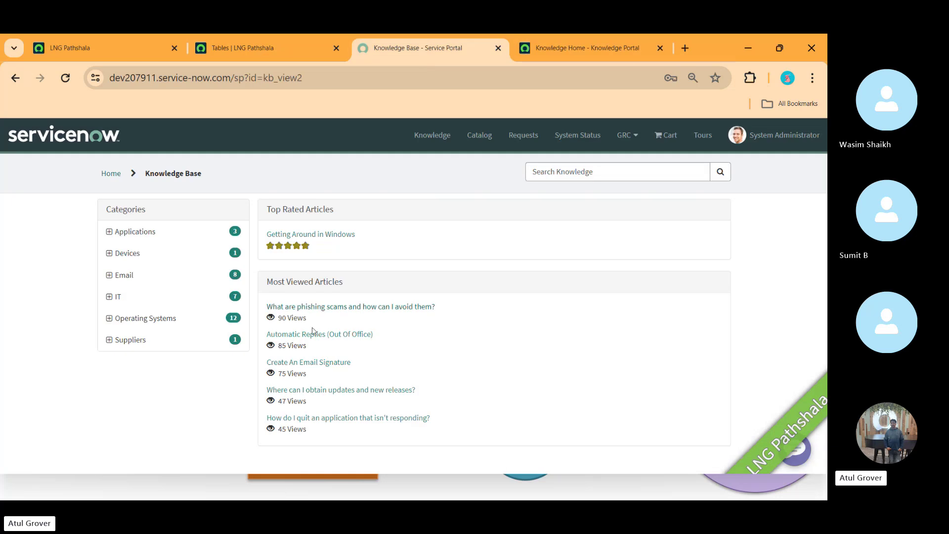
{"action": "left_click", "coordinate": [585, 40]}
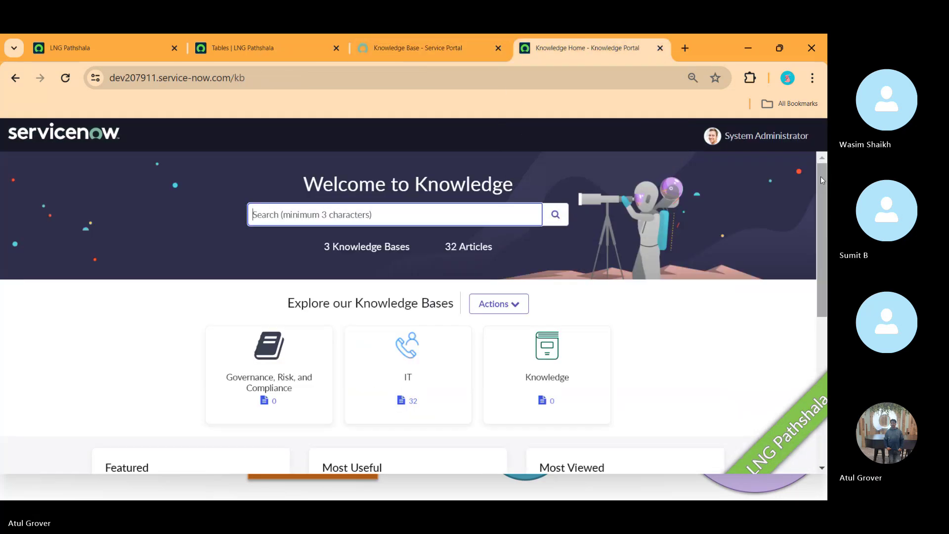
{"action": "left_click_drag", "start_coordinate": [821, 180], "coordinate": [823, 252]}
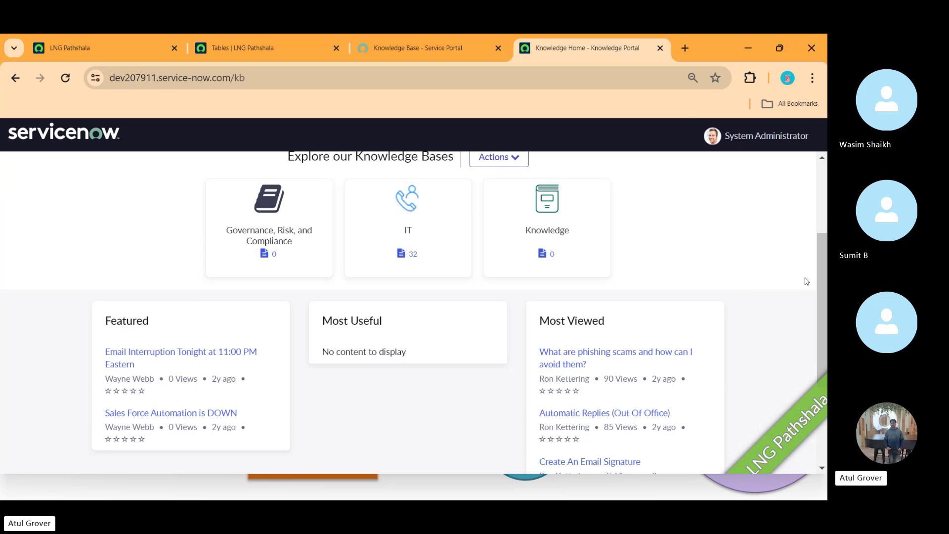
{"action": "left_click_drag", "start_coordinate": [818, 289], "coordinate": [820, 245]}
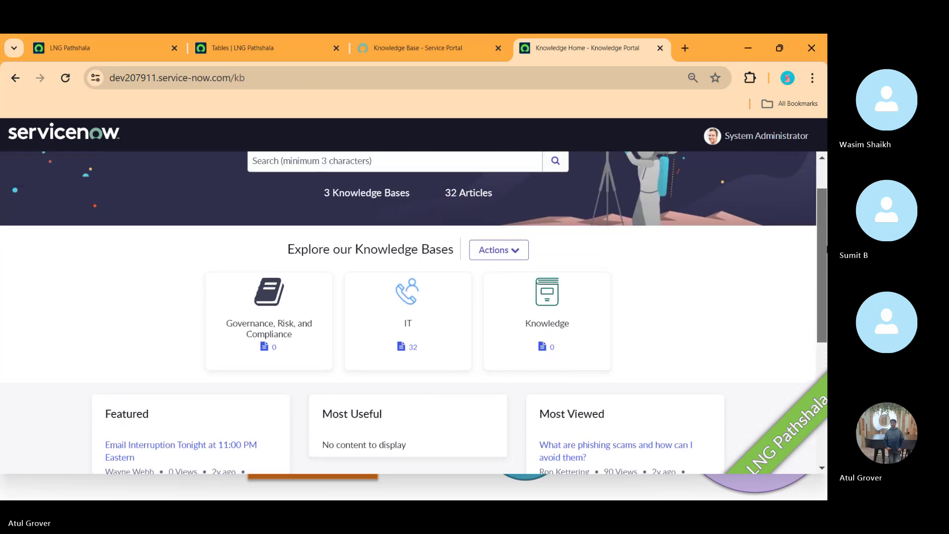
{"action": "left_click", "coordinate": [514, 252]}
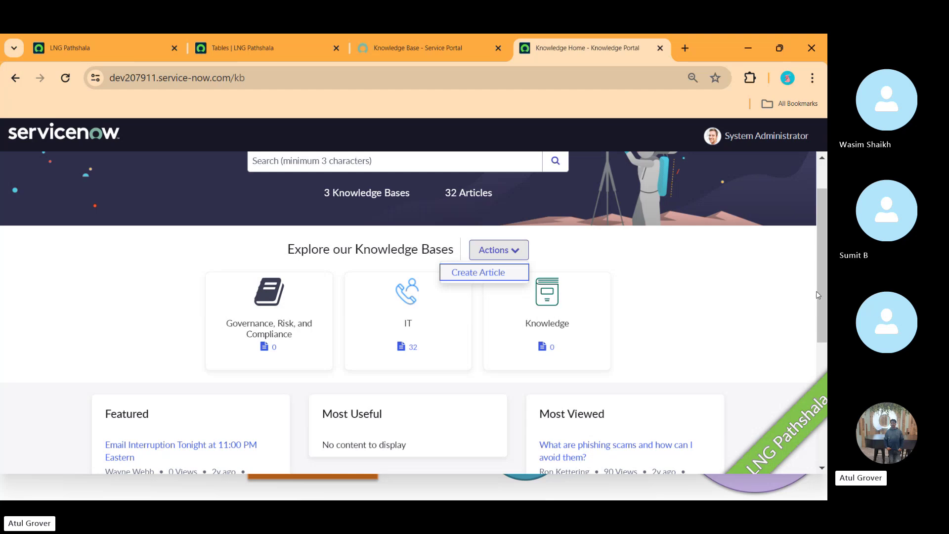
{"action": "scroll", "coordinate": [823, 295], "scroll_direction": "up", "scroll_amount": 2}
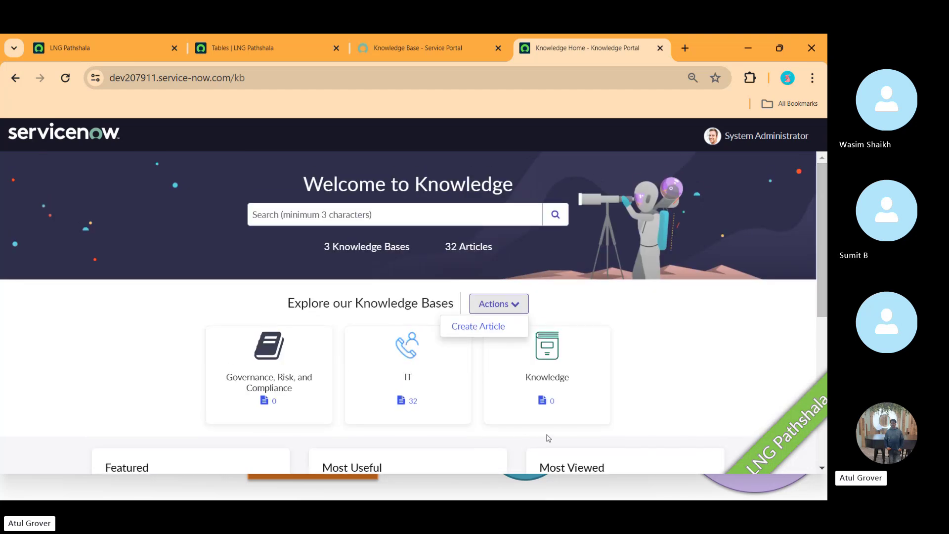
{"action": "left_click_drag", "start_coordinate": [823, 233], "coordinate": [819, 313]}
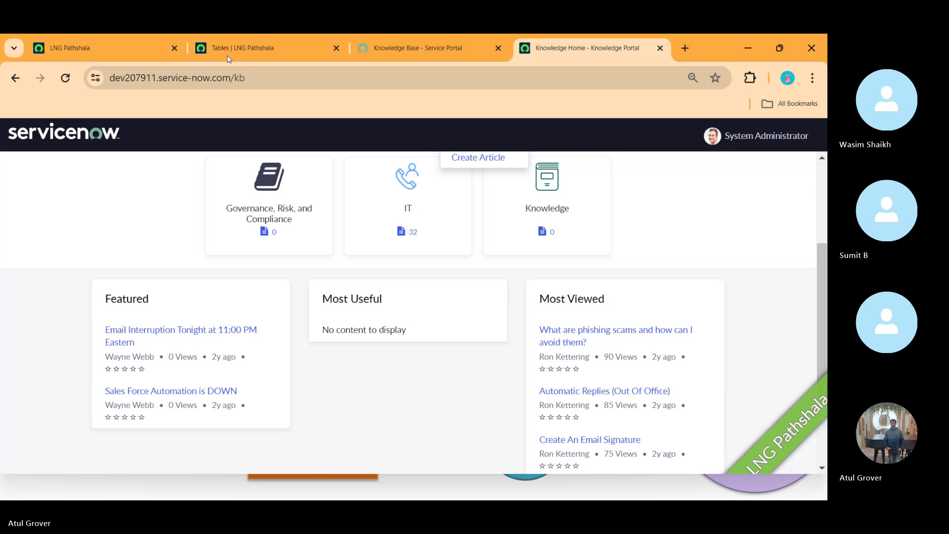
- Open the Knowledge table definition and preview its new-record form before going back
{"action": "left_click", "coordinate": [239, 52]}
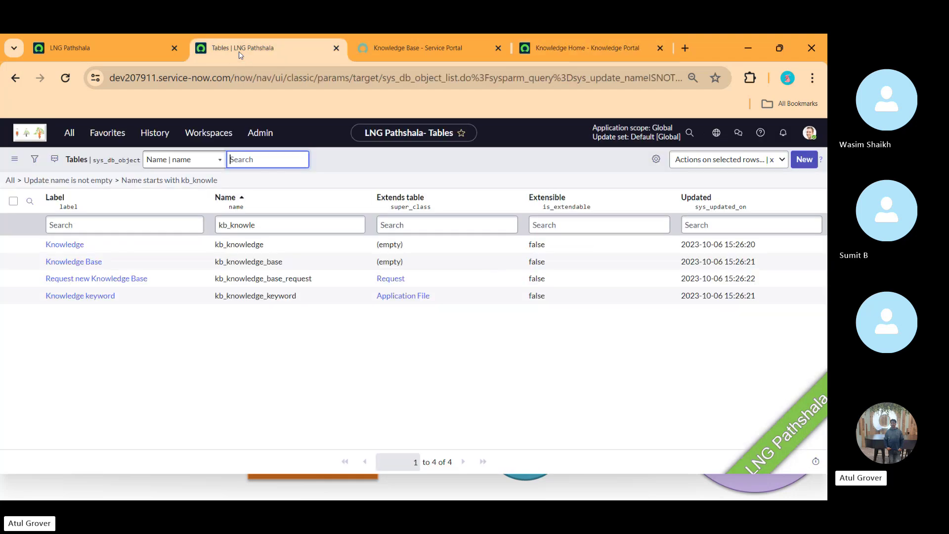
{"action": "left_click", "coordinate": [49, 248]}
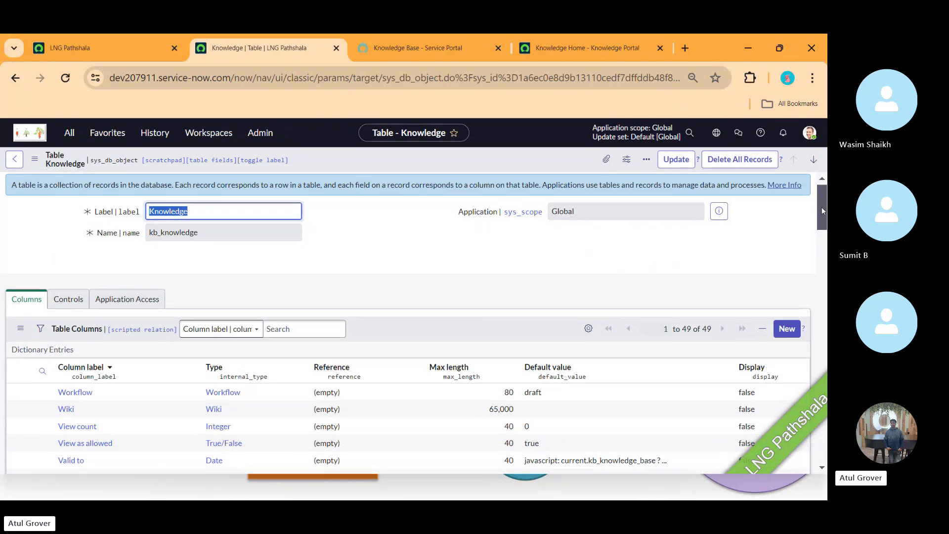
{"action": "left_click_drag", "start_coordinate": [822, 207], "coordinate": [818, 351]}
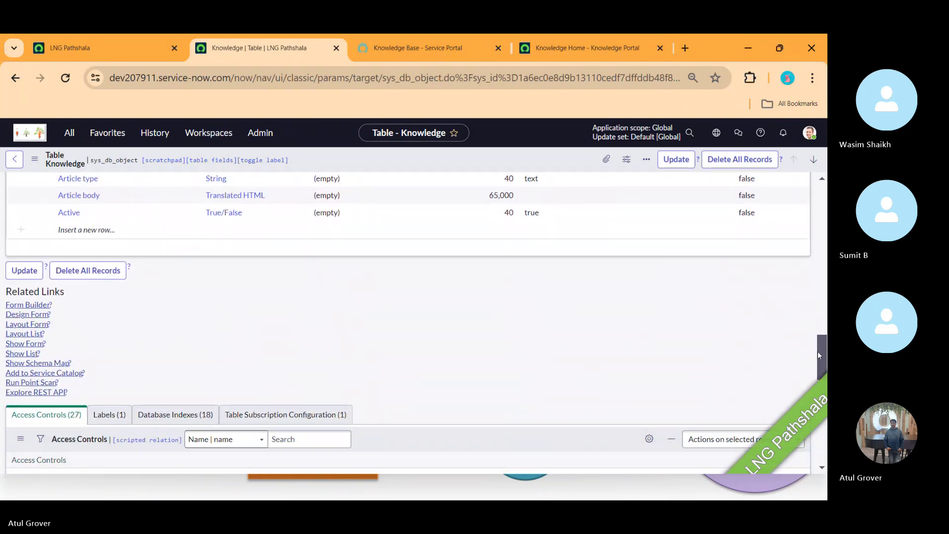
{"action": "left_click", "coordinate": [21, 345]}
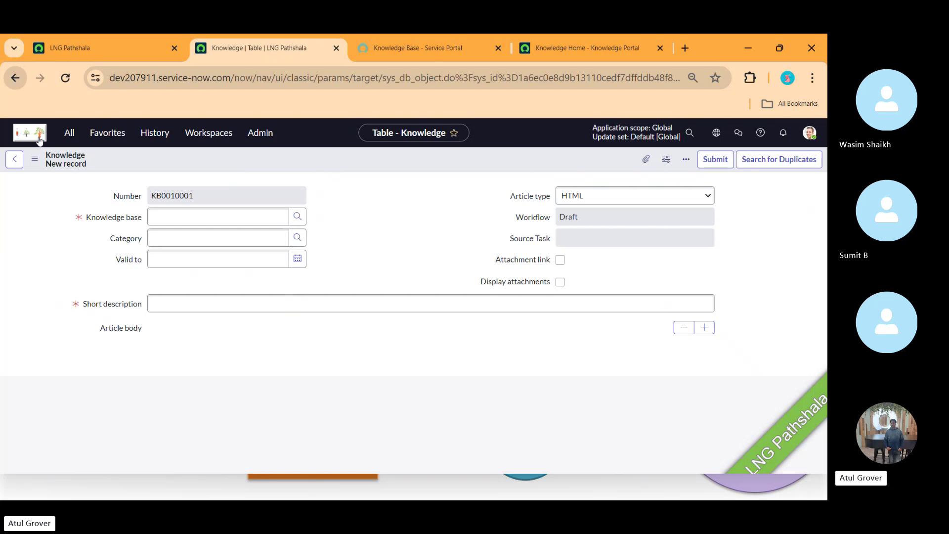
{"action": "left_click", "coordinate": [15, 78]}
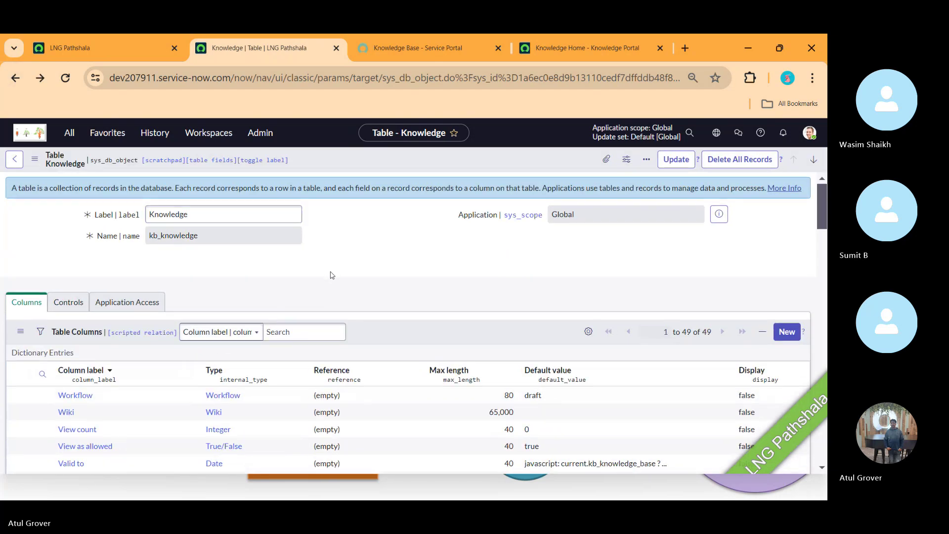
- Review the Knowledge table's columns and open its schema map
{"action": "scroll", "coordinate": [331, 274], "scroll_direction": "down", "scroll_amount": 9}
{"action": "scroll", "coordinate": [330, 275], "scroll_direction": "down", "scroll_amount": 8}
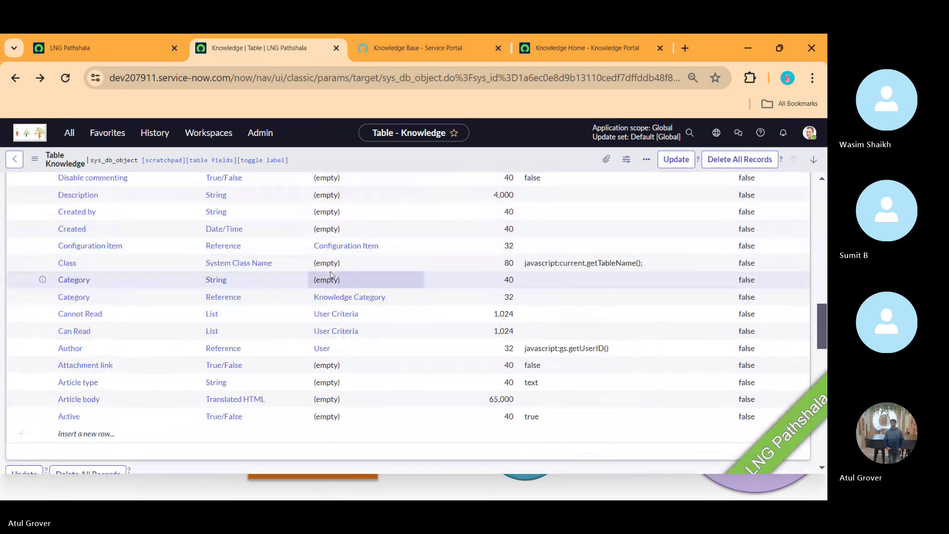
{"action": "key", "text": "Down"}
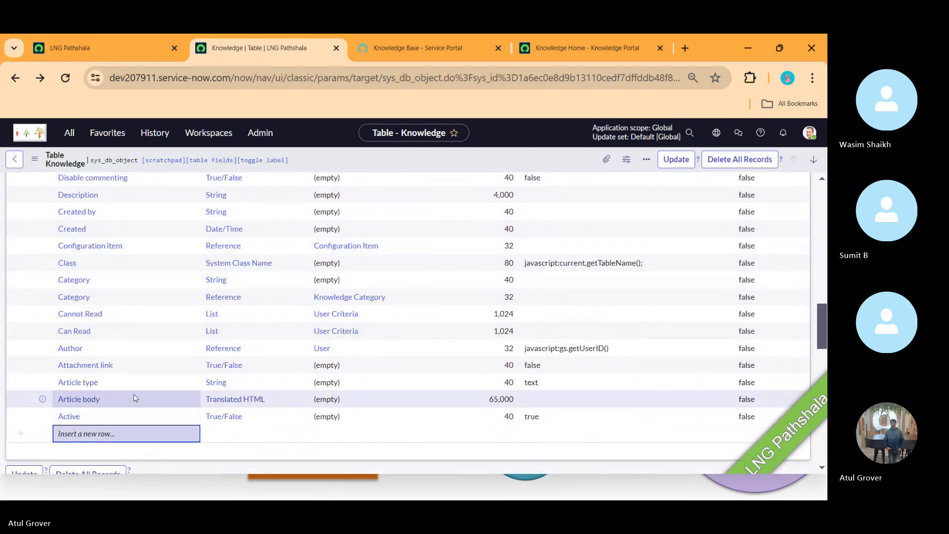
{"action": "left_click_drag", "start_coordinate": [821, 340], "coordinate": [825, 380]}
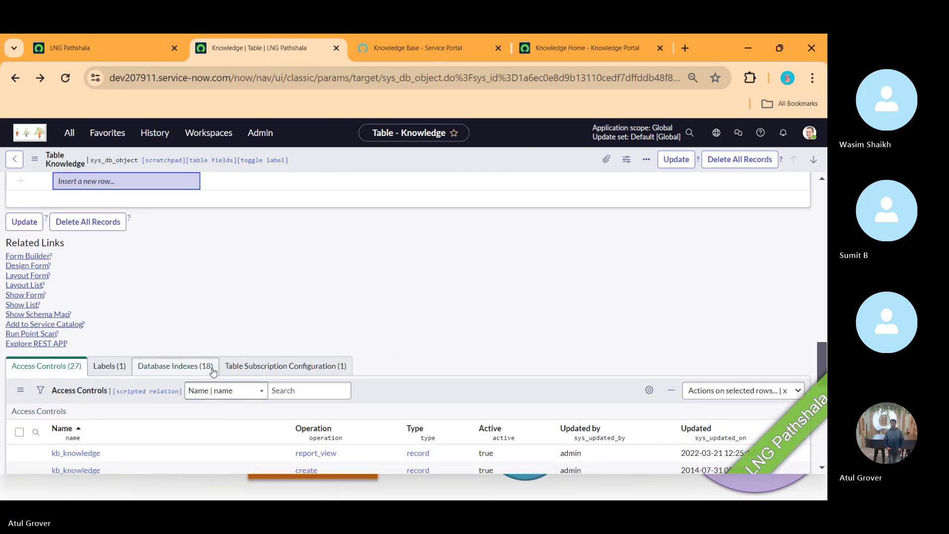
{"action": "left_click", "coordinate": [54, 315]}
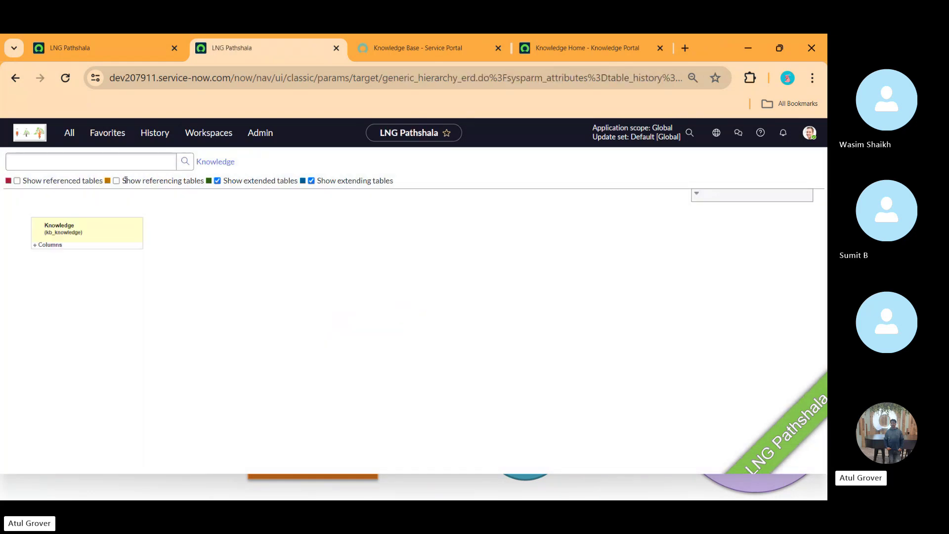
- Enable referencing and referenced tables on the Knowledge schema map and review Task, User, Topic
{"action": "left_click", "coordinate": [116, 181]}
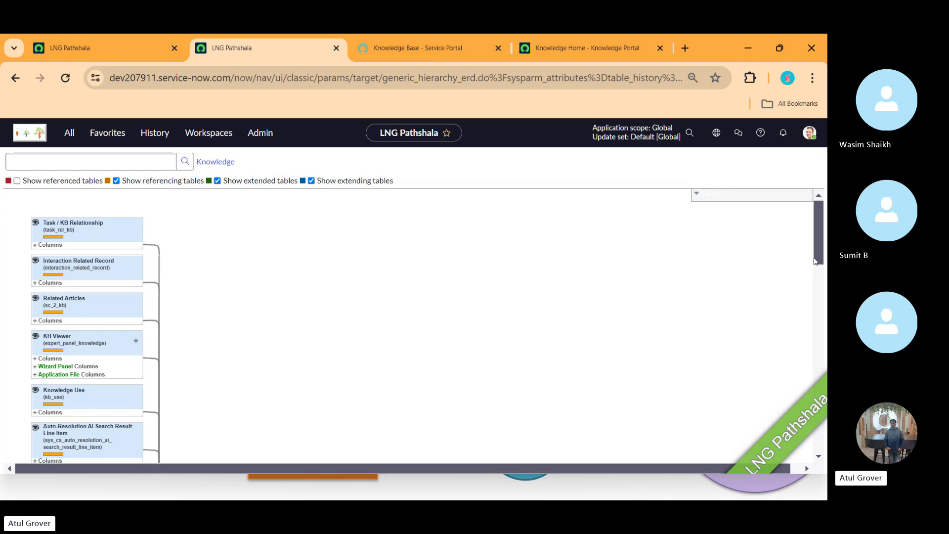
{"action": "left_click_drag", "start_coordinate": [823, 213], "coordinate": [811, 422]}
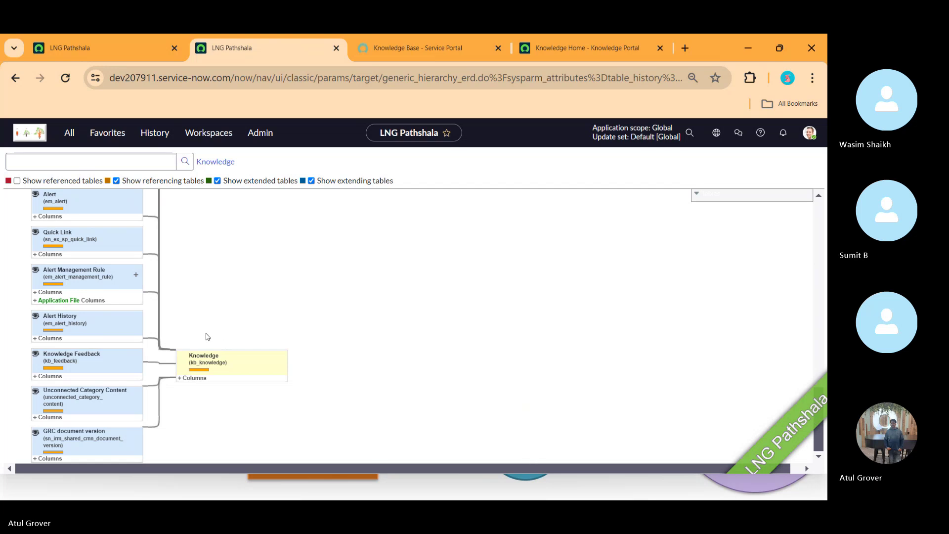
{"action": "left_click", "coordinate": [17, 181]}
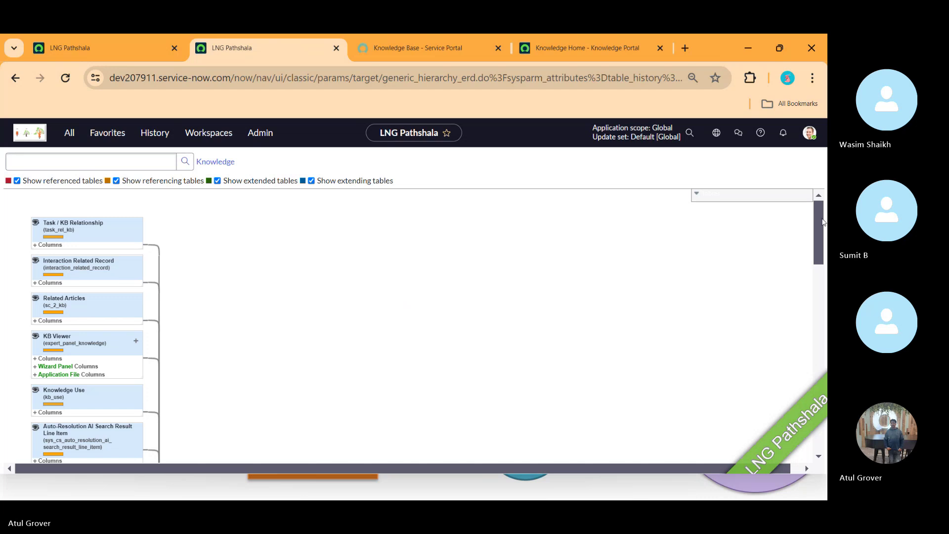
{"action": "left_click_drag", "start_coordinate": [818, 230], "coordinate": [818, 390]}
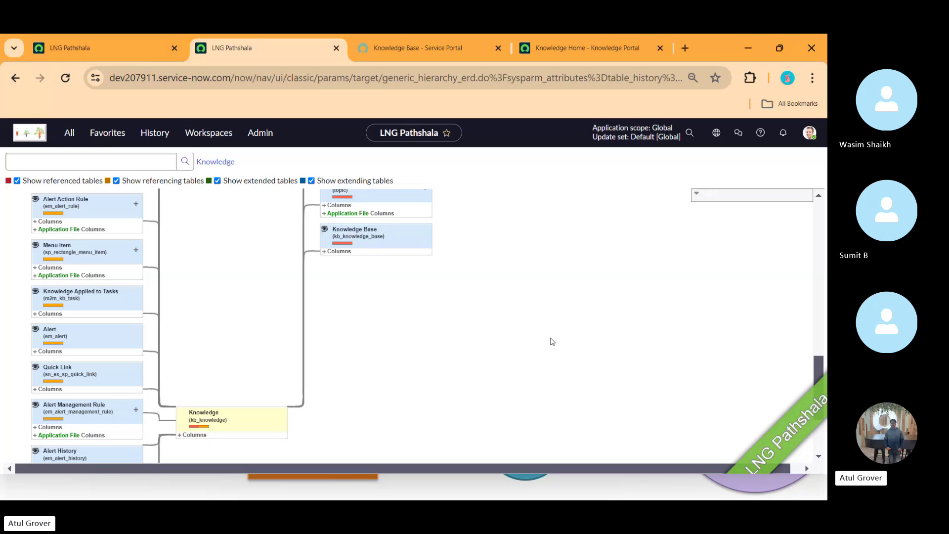
{"action": "left_click_drag", "start_coordinate": [819, 375], "coordinate": [820, 312]}
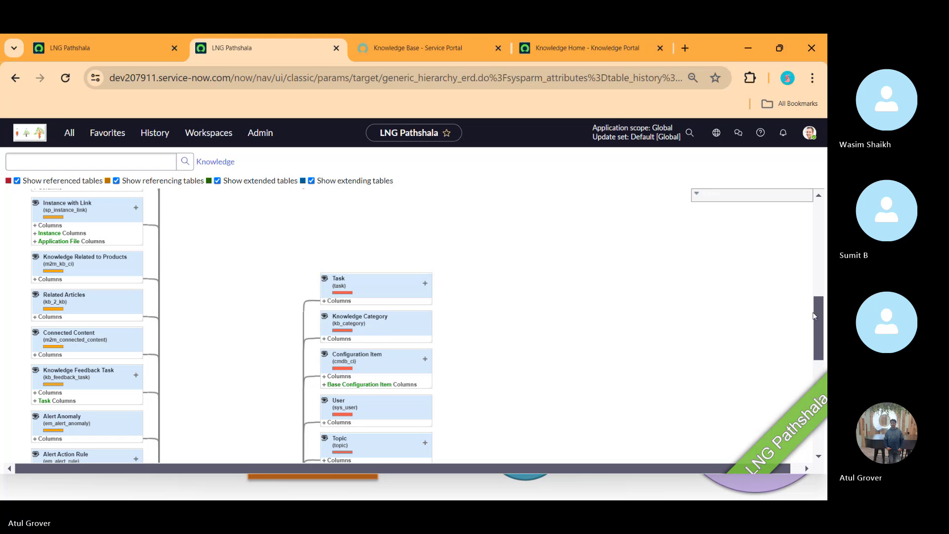
- Find 'vers' on the Knowledge schema map to locate GRC document version, then go to the Knowledge Base map
{"action": "scroll", "coordinate": [820, 343], "scroll_direction": "down", "scroll_amount": 3}
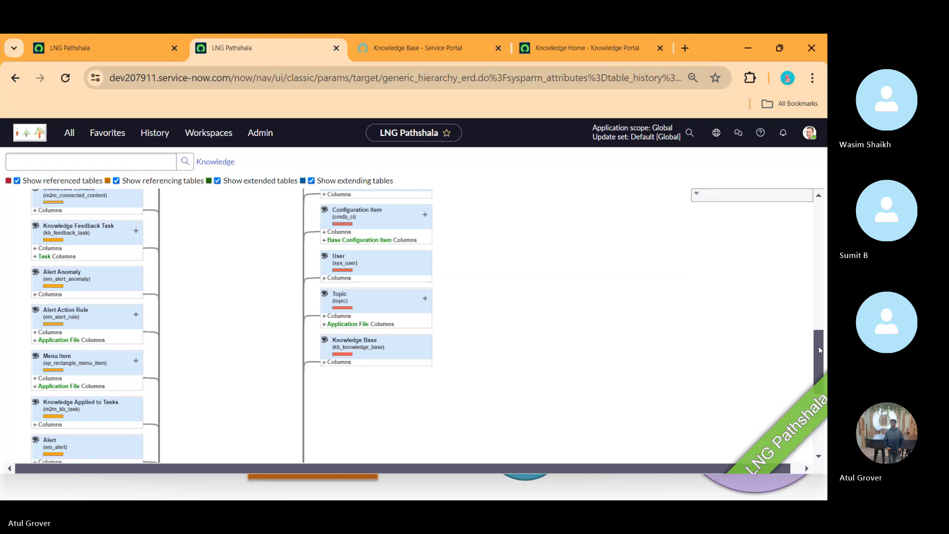
{"action": "left_click_drag", "start_coordinate": [819, 347], "coordinate": [816, 404]}
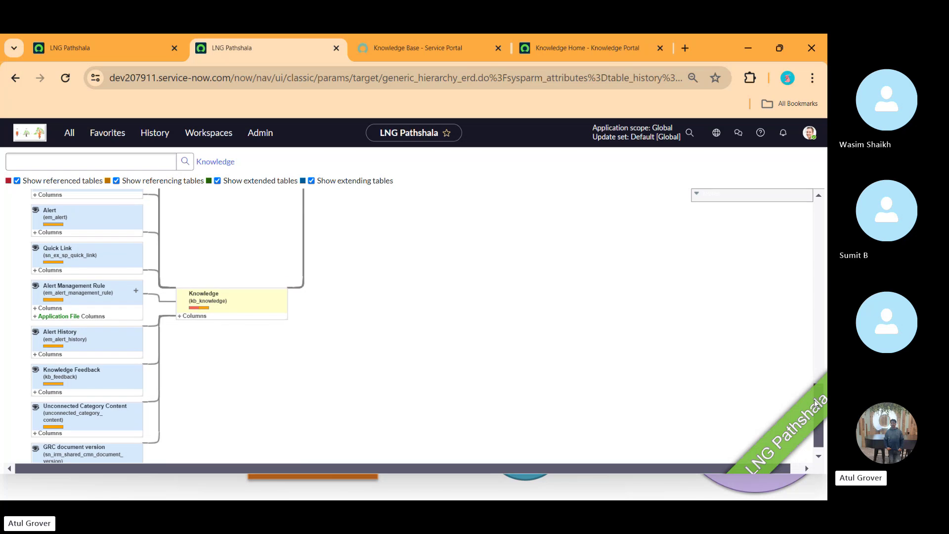
{"action": "key", "text": "ctrl+f"}
{"action": "type", "text": "vers"}
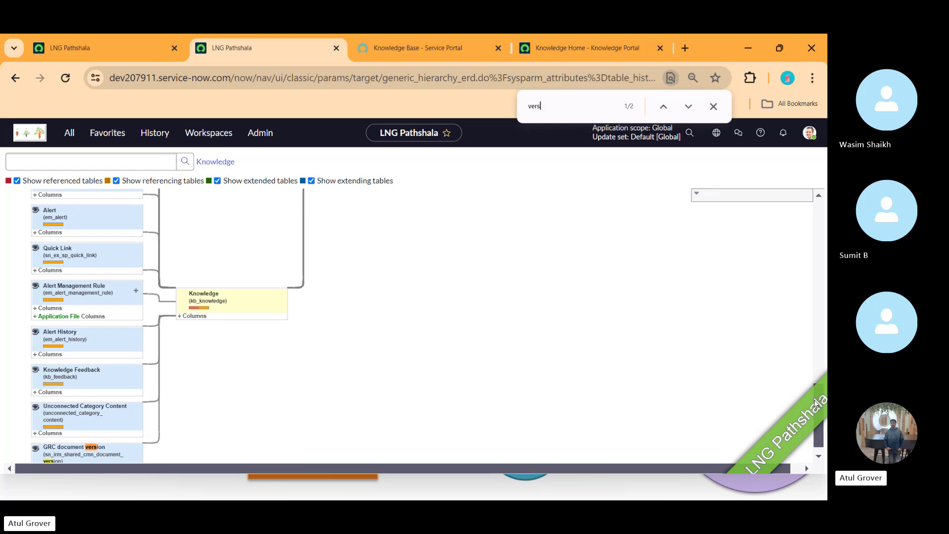
{"action": "key", "text": "Return"}
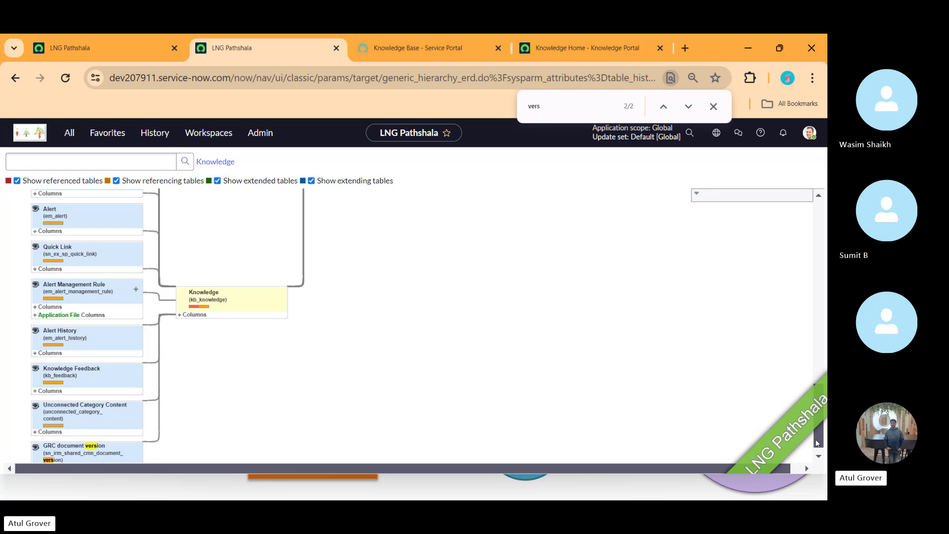
{"action": "left_click_drag", "start_coordinate": [817, 443], "coordinate": [321, 121]}
{"action": "left_click", "coordinate": [100, 56]}
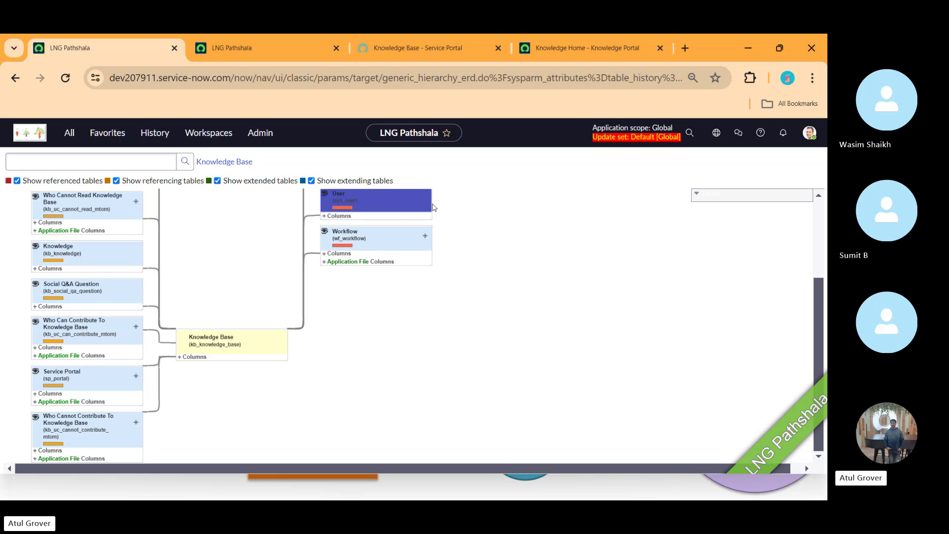
- Open System Definition > Tables from the All navigator to list all 5,814 tables
{"action": "left_click", "coordinate": [70, 132]}
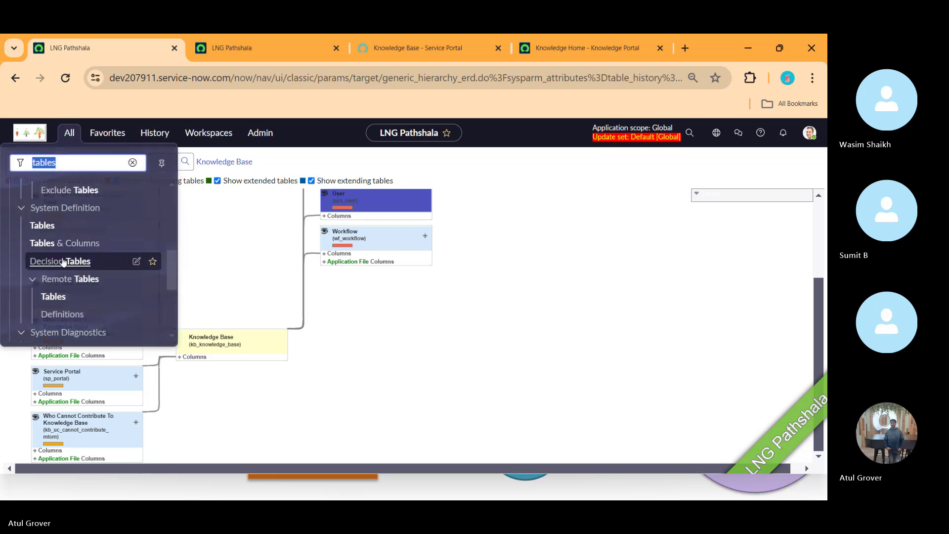
{"action": "left_click", "coordinate": [41, 225]}
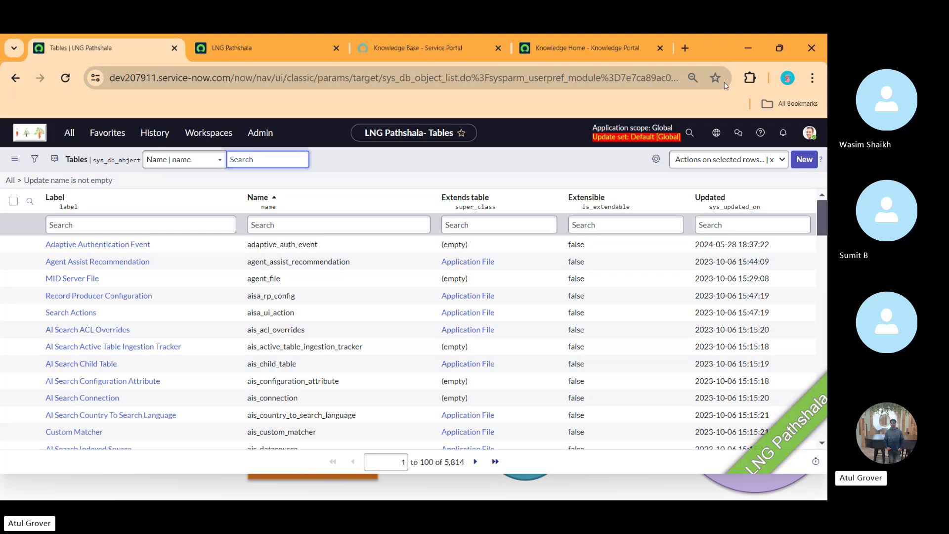
- Filter table names by kb_versi and remove the 'Update name is not empty' condition
{"action": "left_click", "coordinate": [406, 223]}
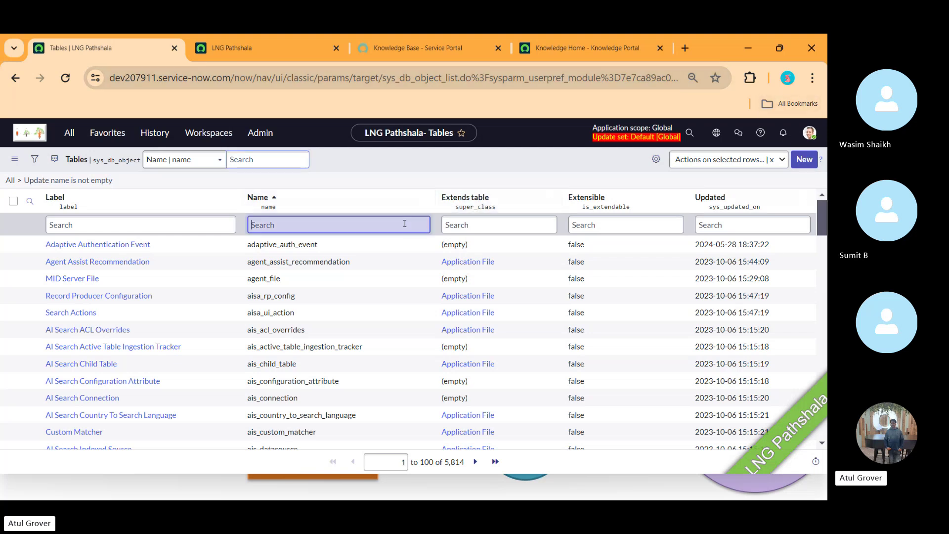
{"action": "type", "text": "kb"}
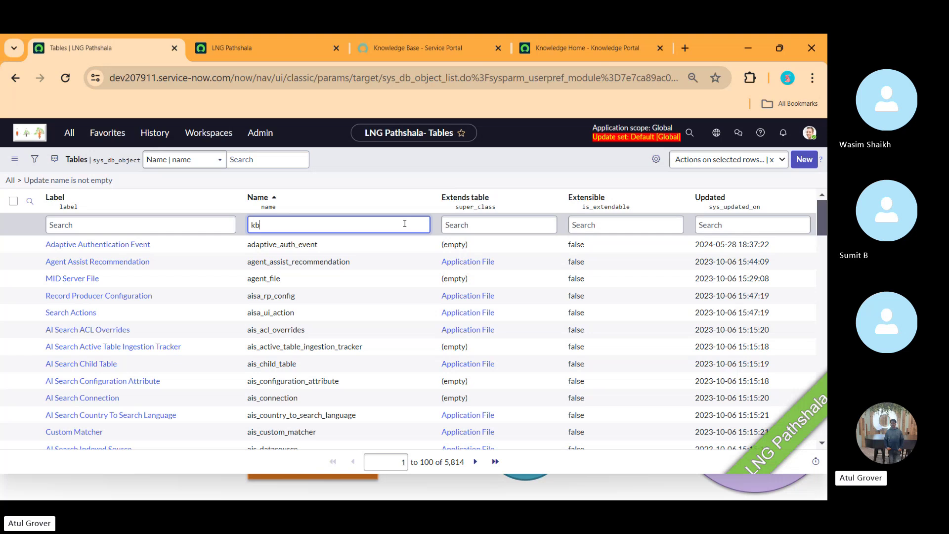
{"action": "type", "text": "_versi"}
{"action": "key", "text": "Return"}
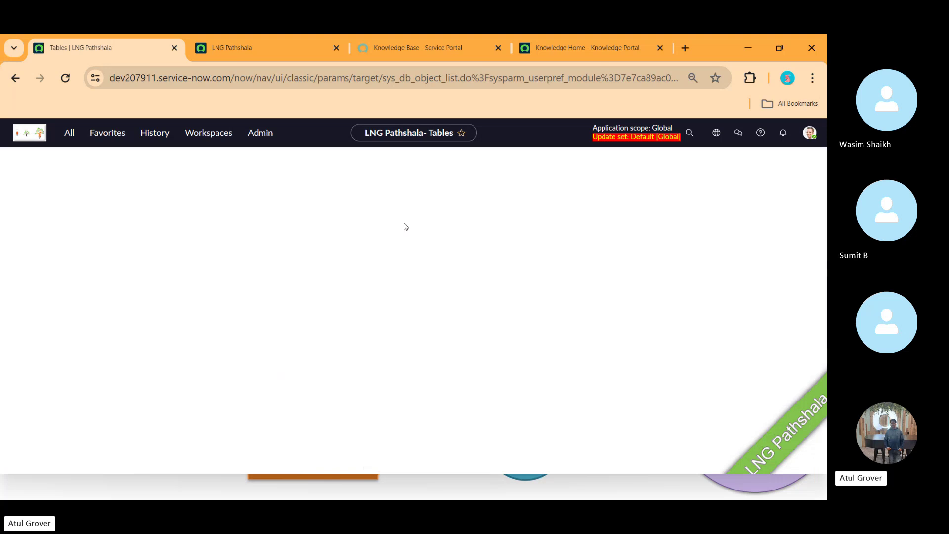
{"action": "left_click", "coordinate": [339, 225]}
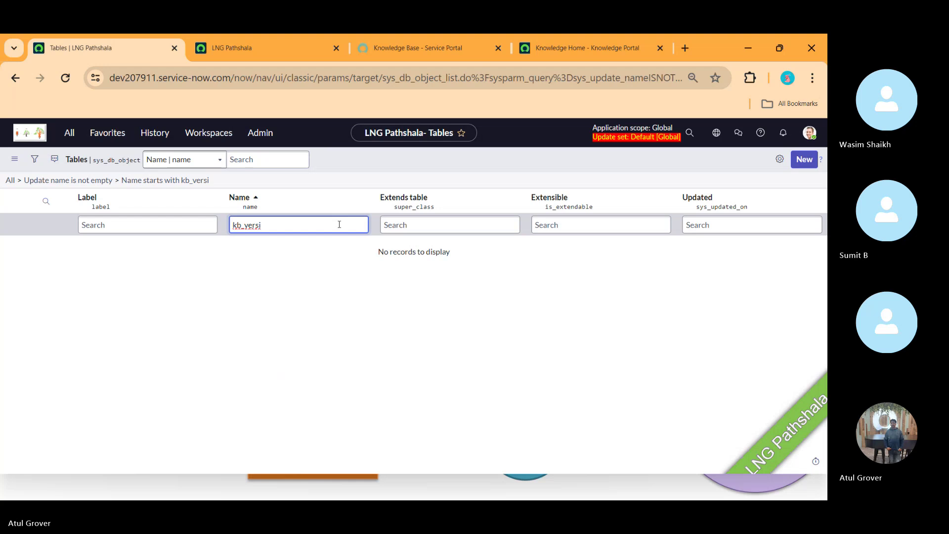
{"action": "left_click", "coordinate": [18, 180]}
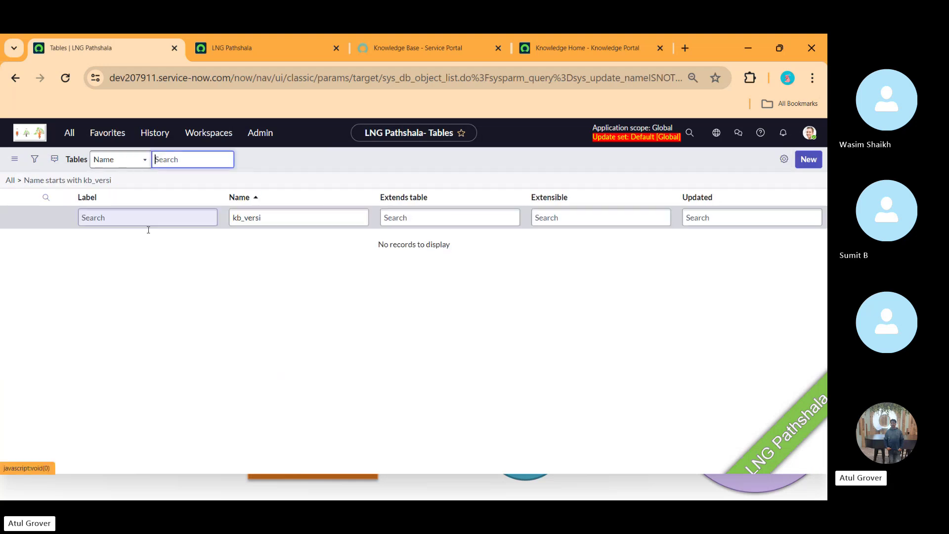
- Change the Name filter to kb_use, leaving only the Knowledge Use table
{"action": "left_click", "coordinate": [286, 225]}
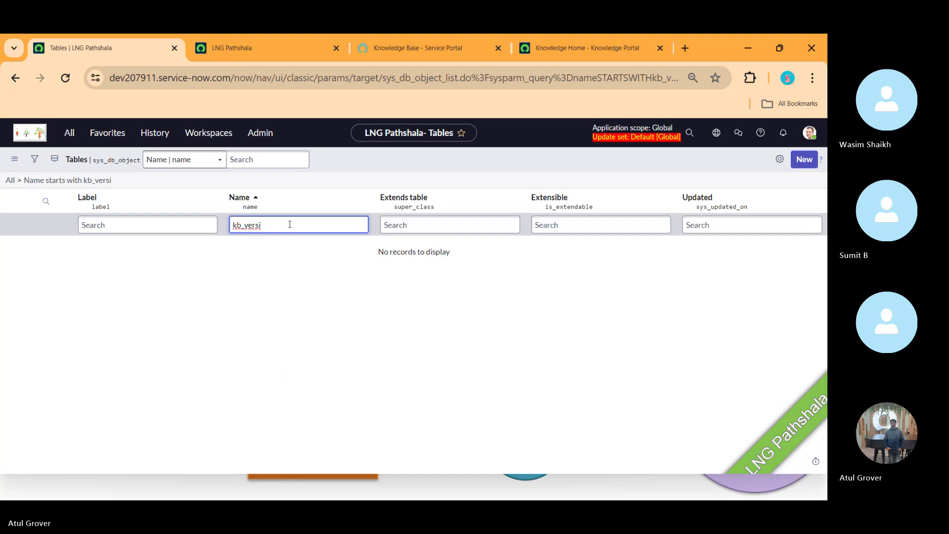
{"action": "key", "text": "BackSpace"}
{"action": "key", "text": "BackSpace"}
{"action": "key", "text": "BackSpace"}
{"action": "key", "text": "BackSpace"}
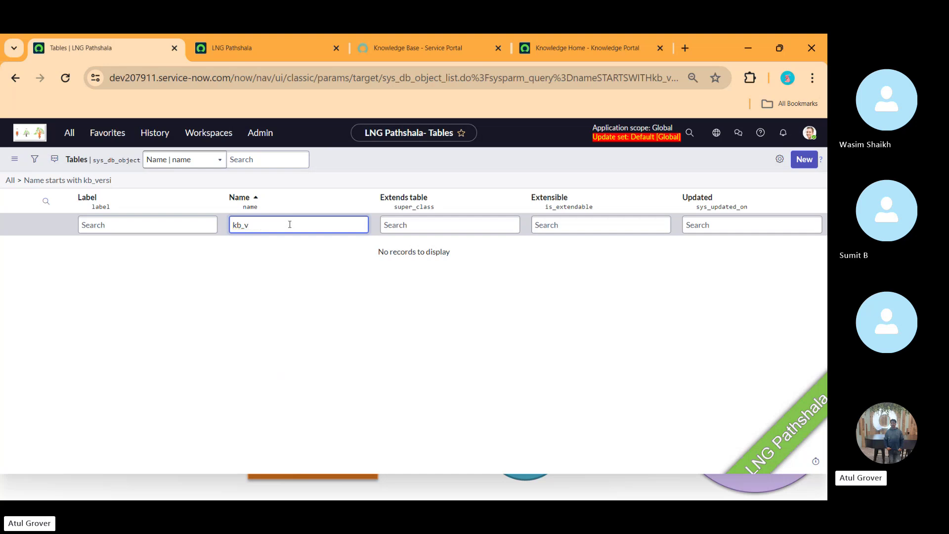
{"action": "key", "text": "BackSpace"}
{"action": "type", "text": "use"}
{"action": "key", "text": "Return"}
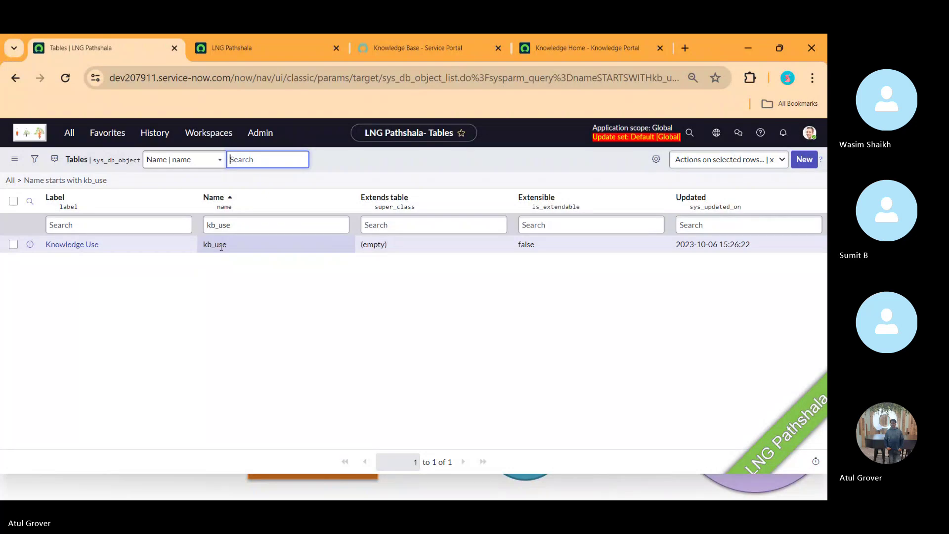
{"action": "key", "text": "alt+Tab"}
{"action": "key", "text": "alt+Tab"}
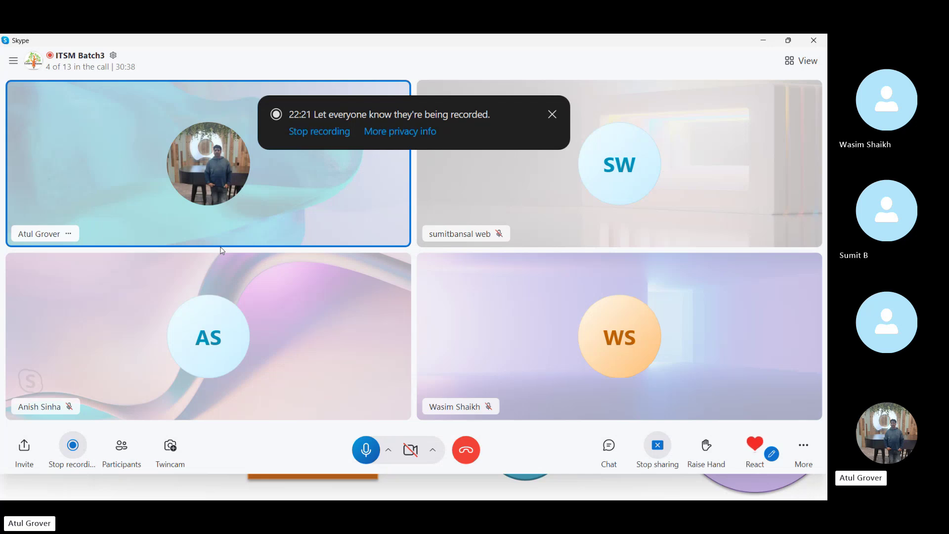
{"action": "key", "text": "alt+Tab"}
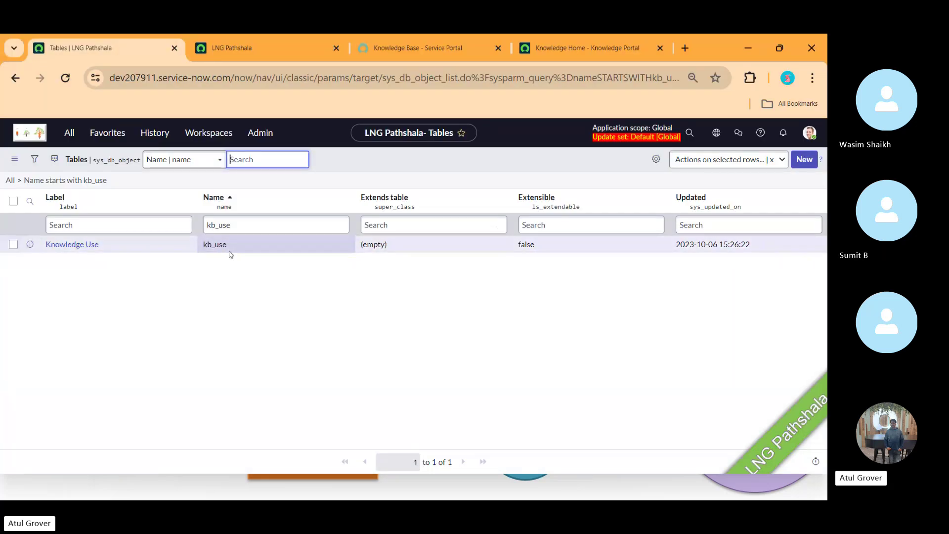
- Open the Knowledge Use table's schema map, including both referencing and referenced tables
{"action": "left_click", "coordinate": [81, 244]}
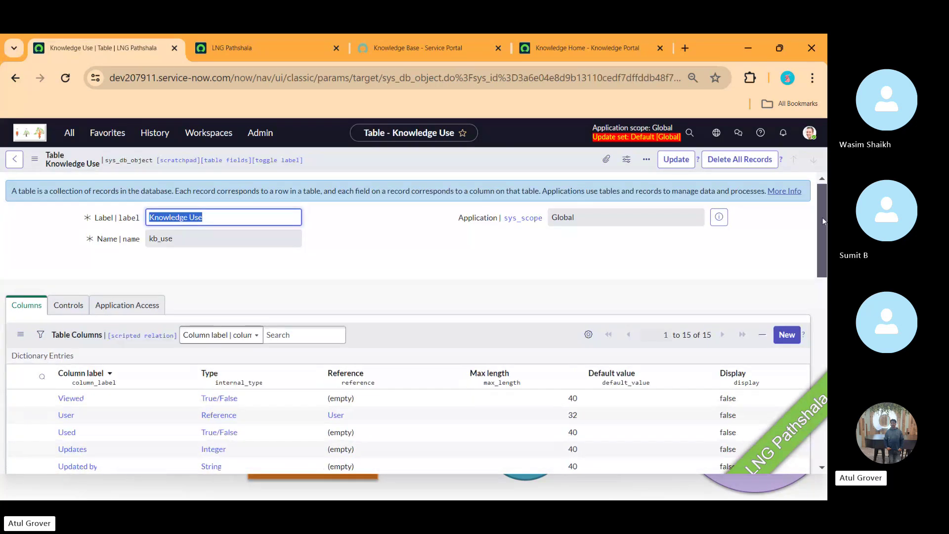
{"action": "left_click_drag", "start_coordinate": [823, 217], "coordinate": [819, 354]}
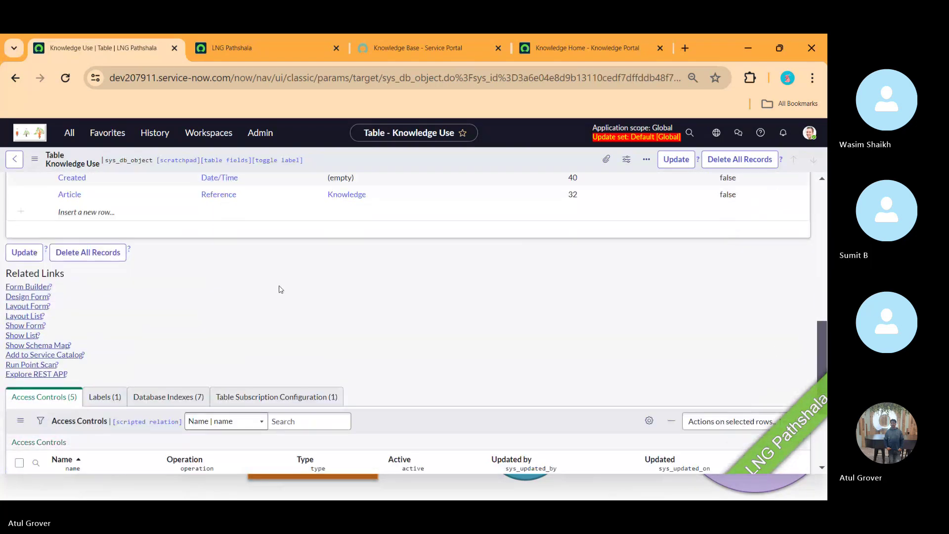
{"action": "left_click", "coordinate": [39, 346]}
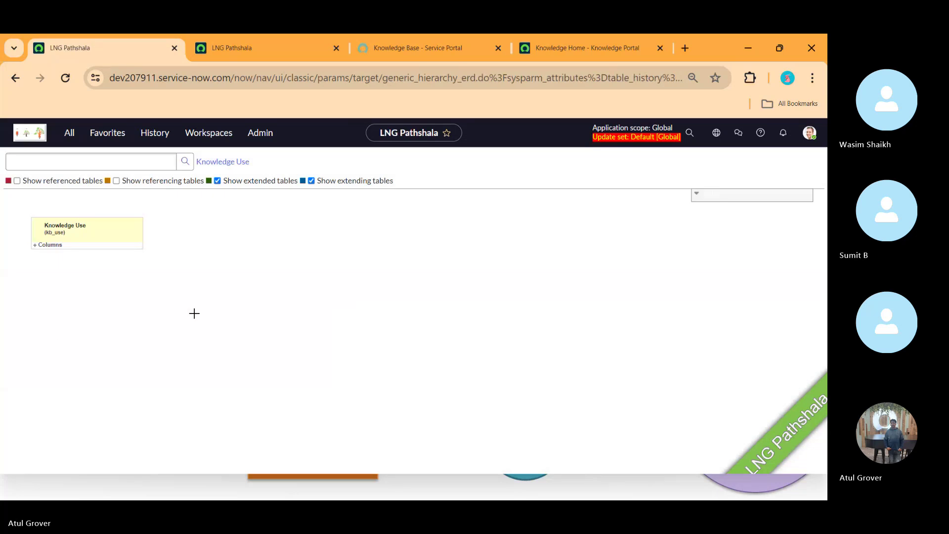
{"action": "left_click", "coordinate": [116, 181]}
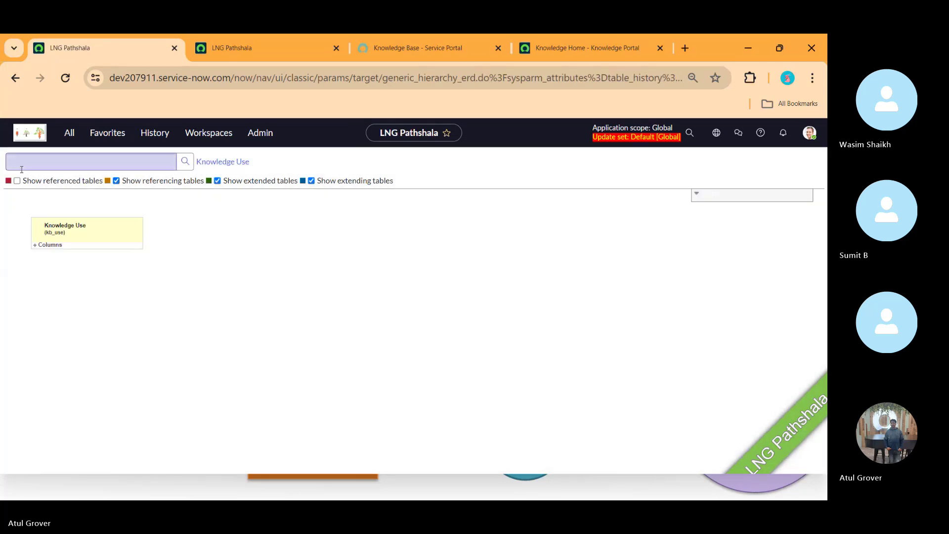
{"action": "left_click", "coordinate": [17, 181]}
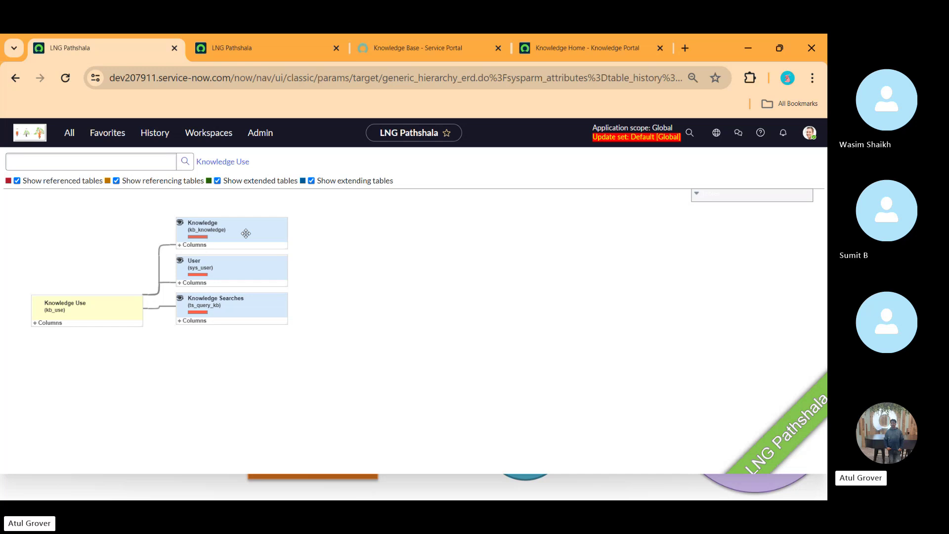
- Compare with the Knowledge schema map tab, then return to the Knowledge Use map
{"action": "left_click", "coordinate": [272, 53]}
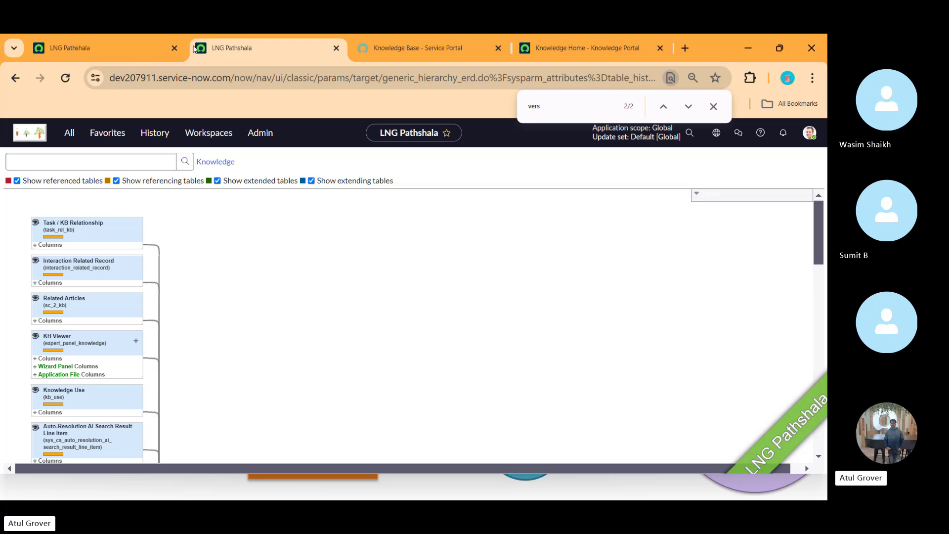
{"action": "left_click", "coordinate": [108, 47]}
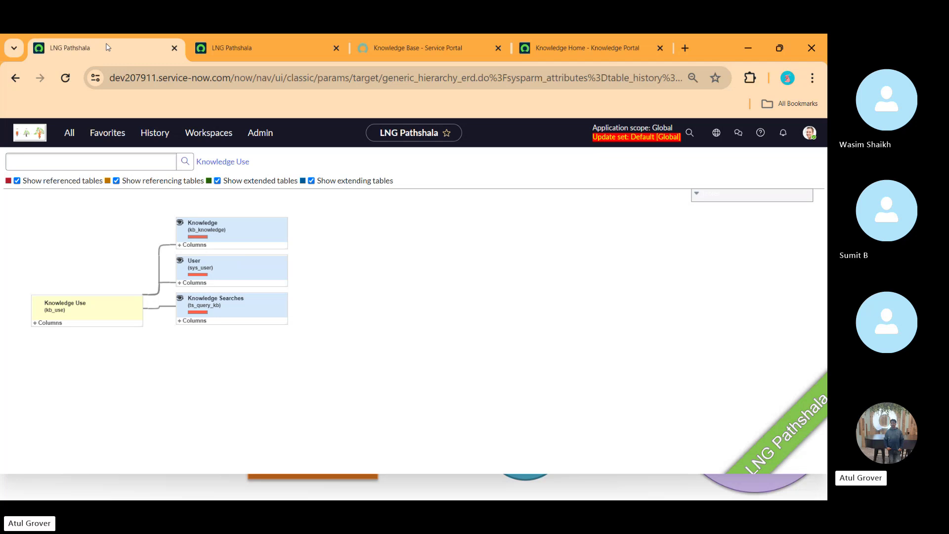
{"action": "key", "text": "alt+Tab"}
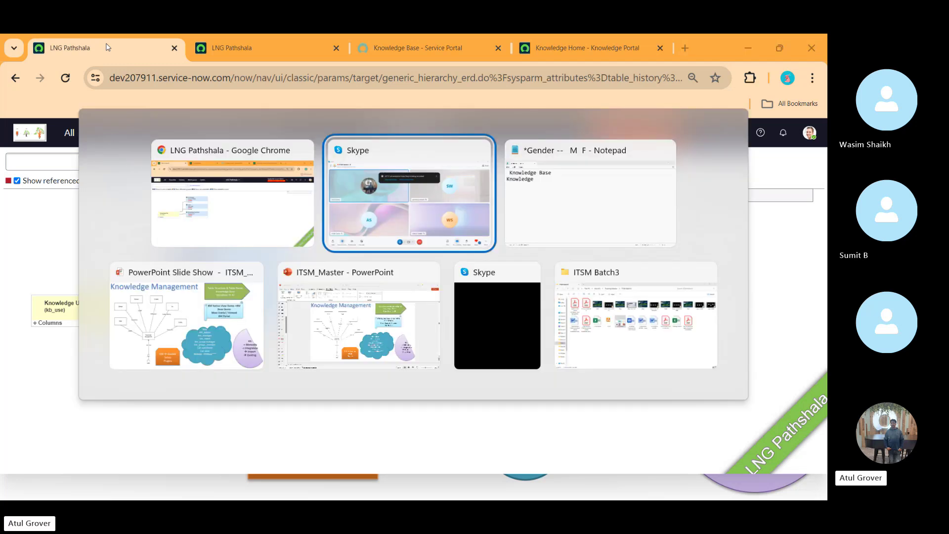
- Switch to the Knowledge Management slide show window
{"action": "key", "text": "Down"}
{"action": "key", "text": "Left"}
{"action": "key", "text": "Return"}
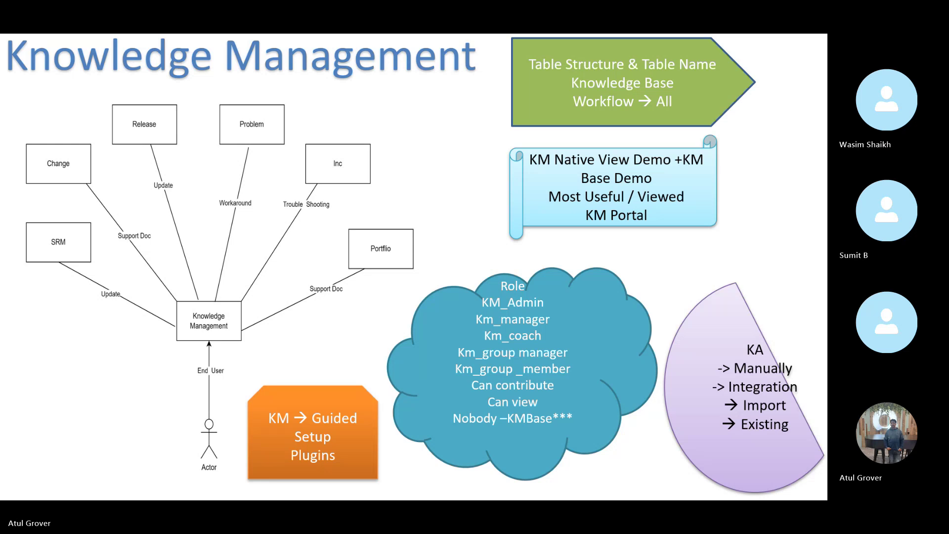
- Return to the Knowledge Use schema map tab in ServiceNow and go back one page
{"action": "key", "text": "alt+Tab"}
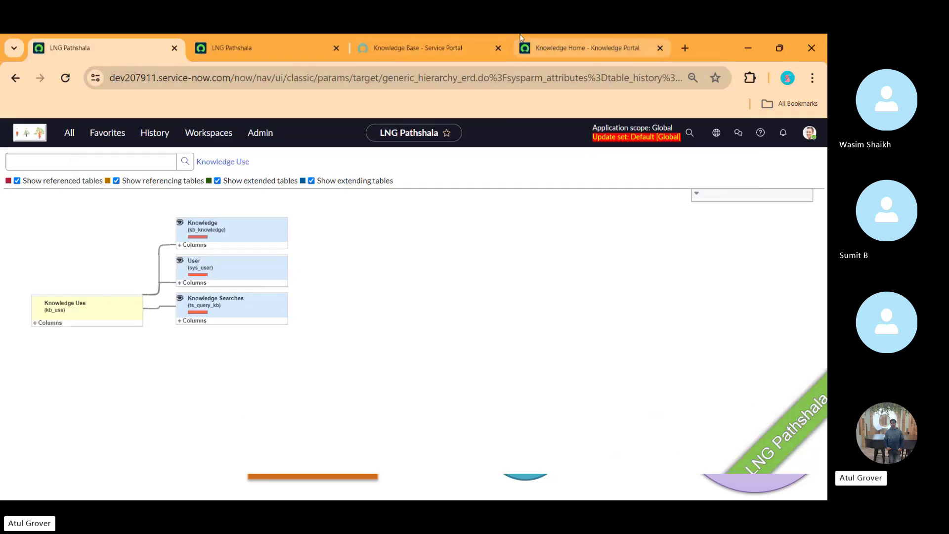
{"action": "left_click", "coordinate": [257, 48]}
{"action": "left_click", "coordinate": [118, 44]}
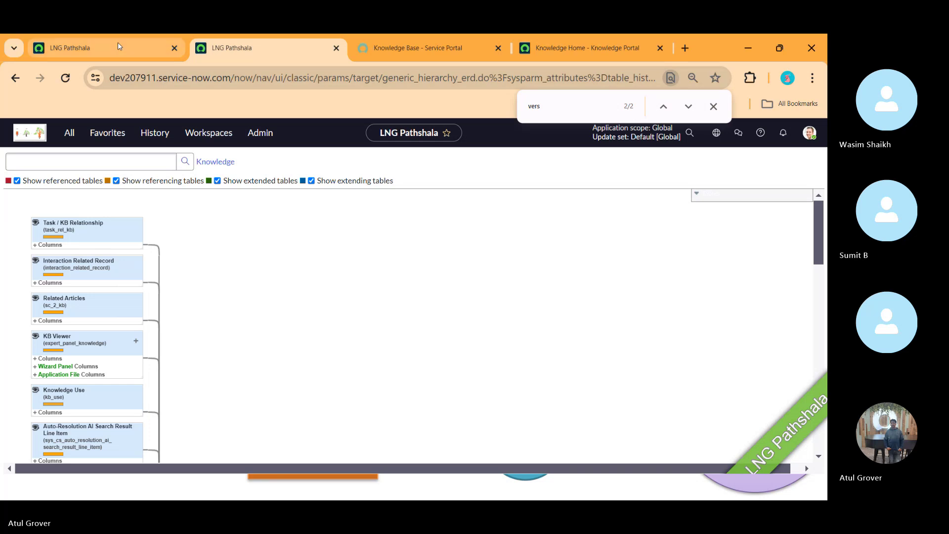
{"action": "left_click", "coordinate": [15, 78]}
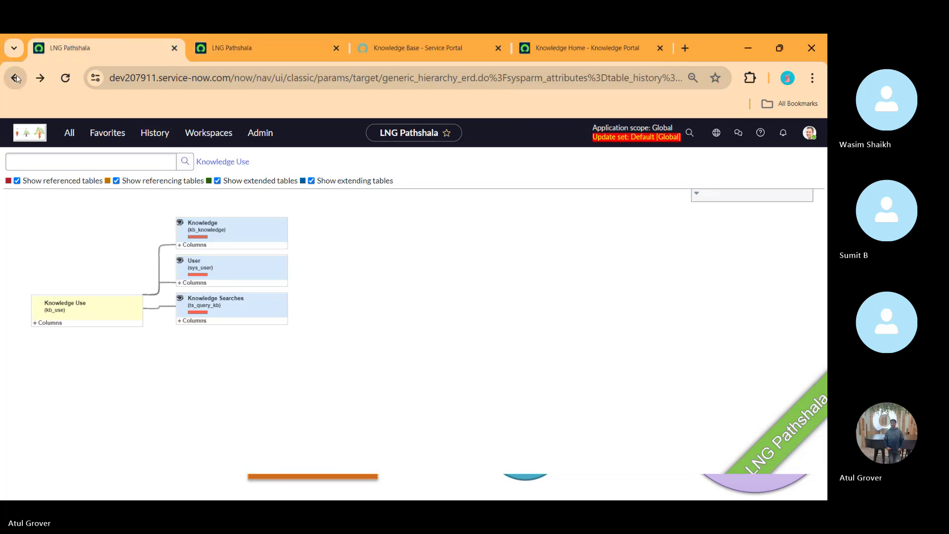
- Return to the schema map of Knowledge Use alone, search for kb_ tables, then switch to Skype
{"action": "left_click", "coordinate": [41, 163]}
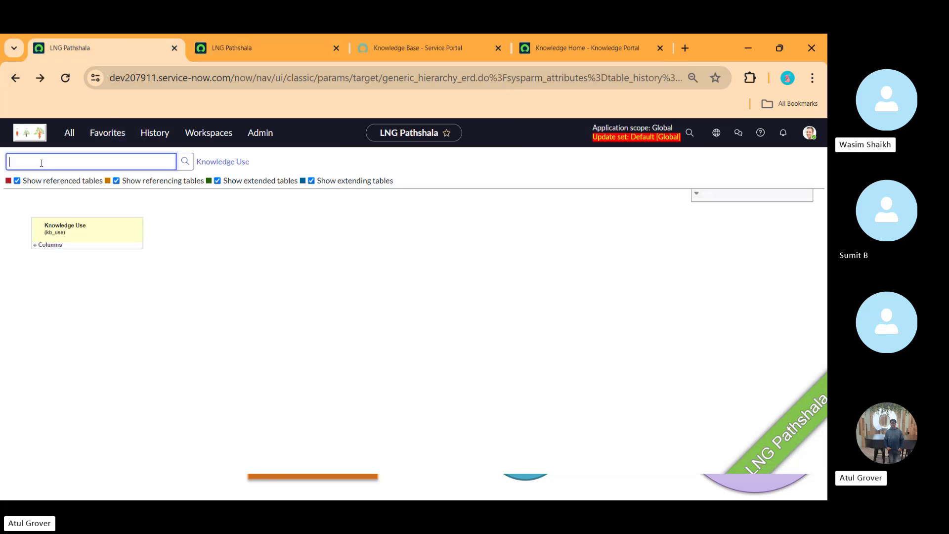
{"action": "type", "text": "kb_"}
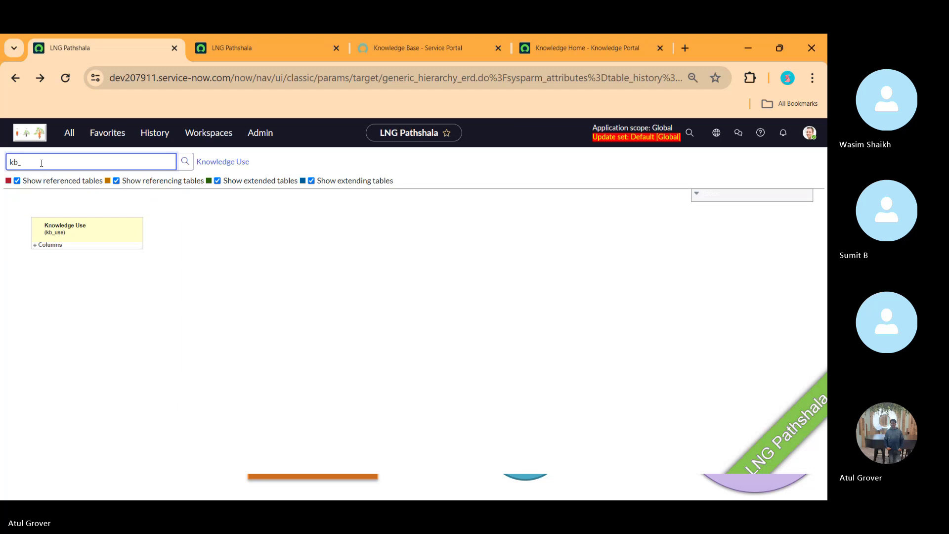
{"action": "left_click", "coordinate": [42, 163]}
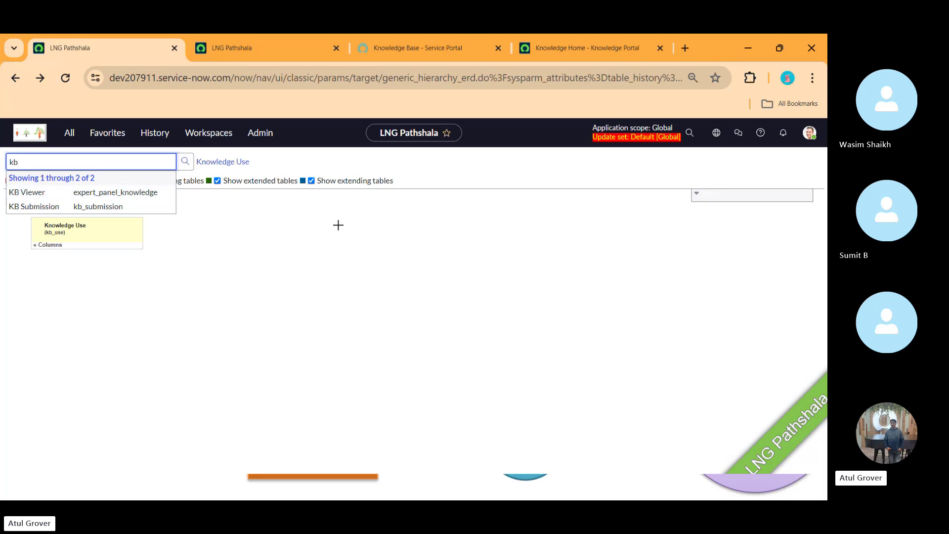
{"action": "left_click", "coordinate": [69, 133]}
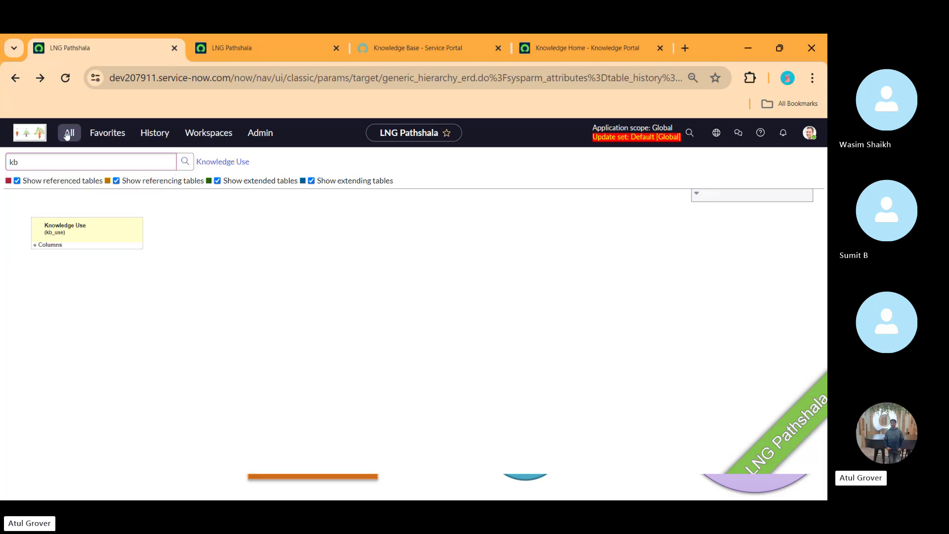
{"action": "key", "text": "alt+Tab"}
{"action": "key", "text": "alt+Tab"}
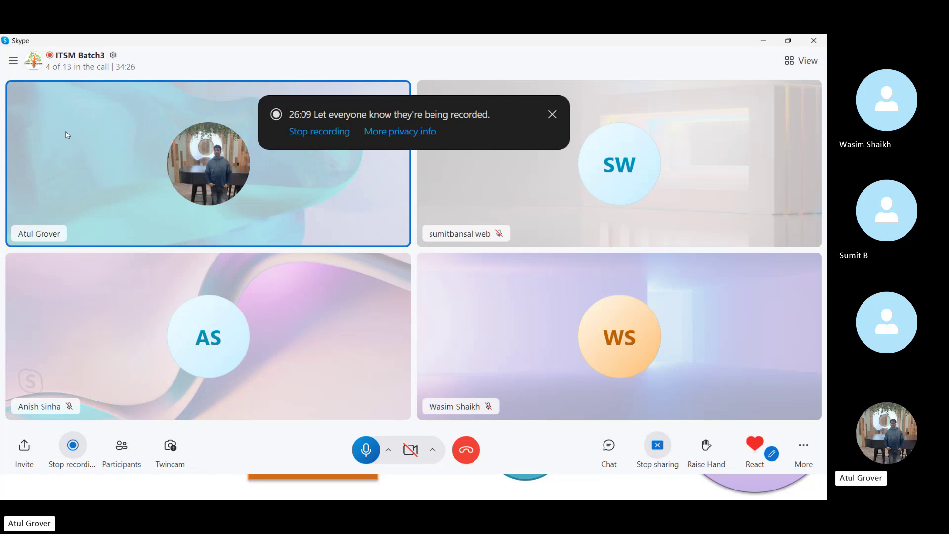
{"action": "key", "text": "alt+Tab"}
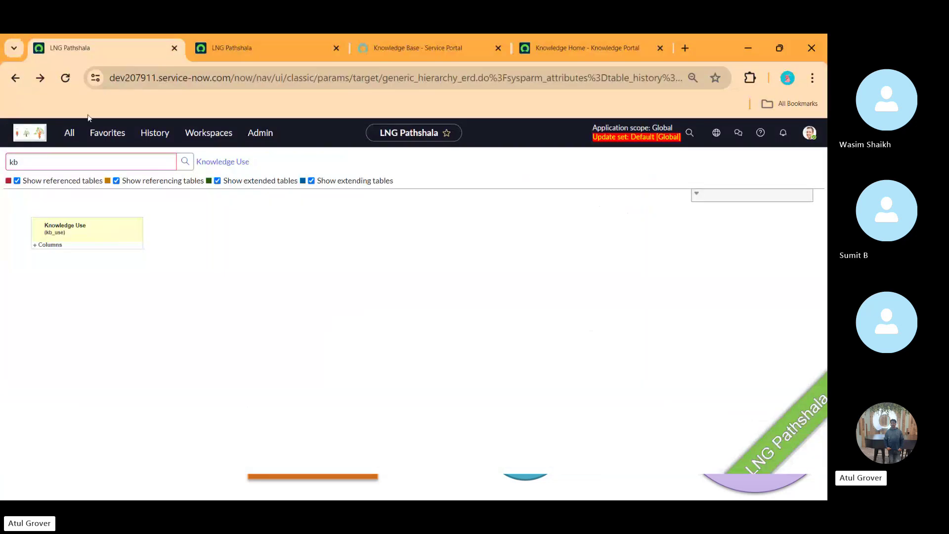
- Filter the application navigator for 'plugin' and open System Definition > Plugins
{"action": "left_click", "coordinate": [68, 134]}
{"action": "type", "text": "pl"}
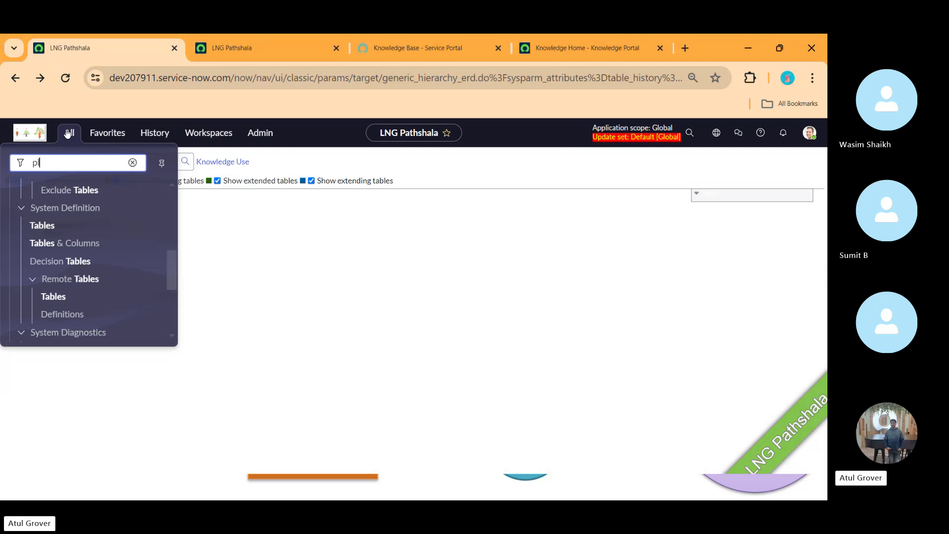
{"action": "type", "text": "uguins"}
{"action": "key", "text": "BackSpace"}
{"action": "key", "text": "BackSpace"}
{"action": "key", "text": "BackSpace"}
{"action": "key", "text": "BackSpace"}
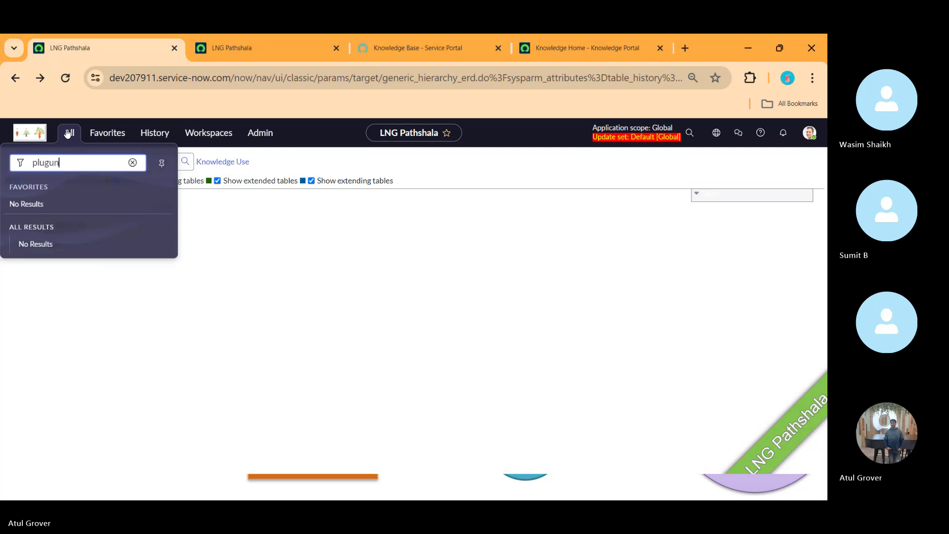
{"action": "type", "text": "in"}
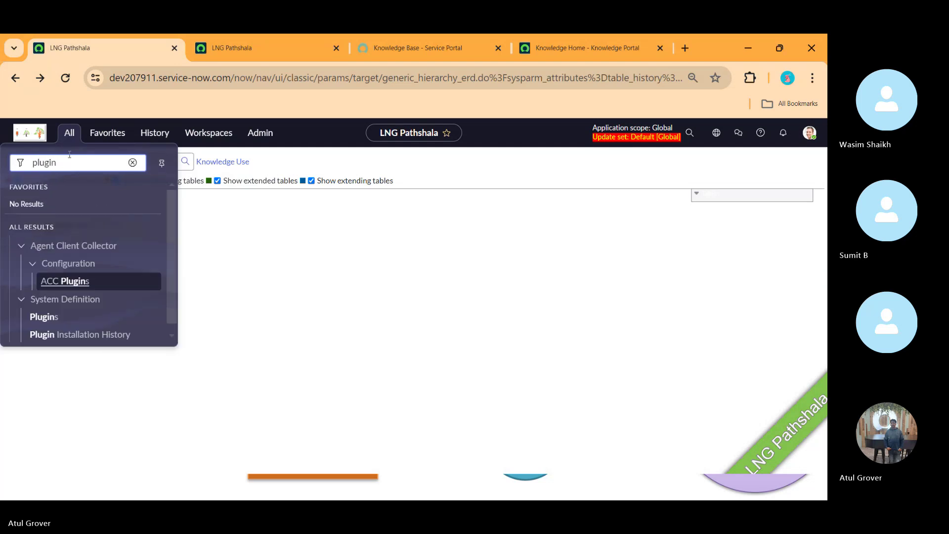
{"action": "left_click", "coordinate": [56, 319]}
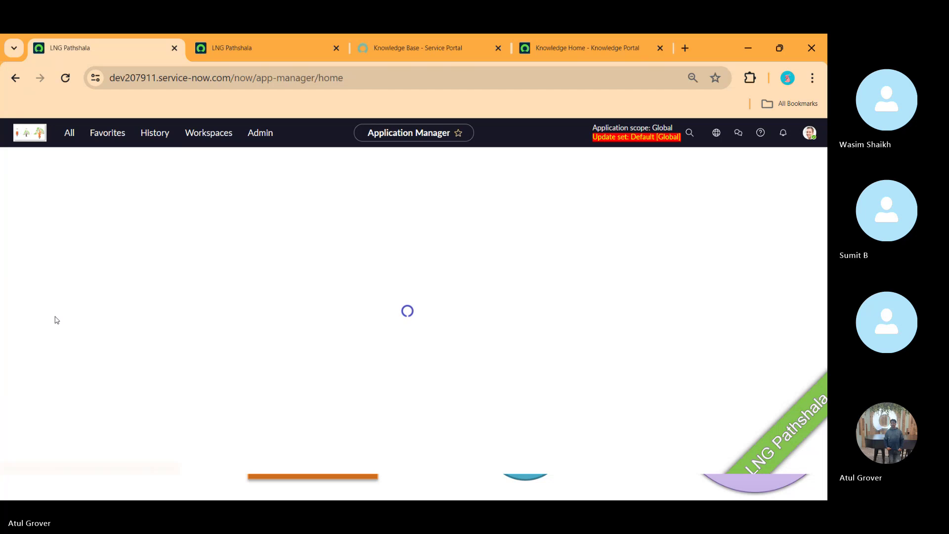
- Search applications for 'knowledge management' and scroll down to the ServiceNow products
{"action": "left_click", "coordinate": [122, 334]}
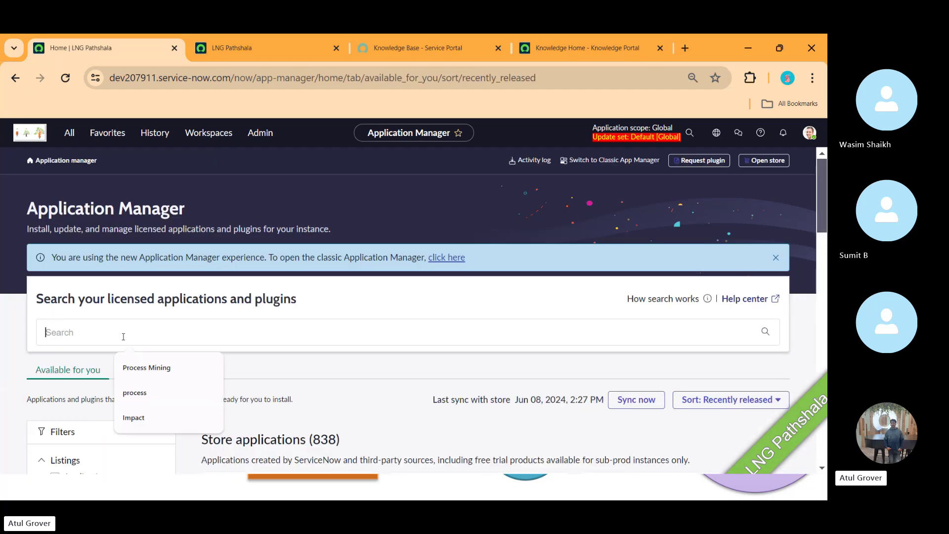
{"action": "type", "text": "knowled"}
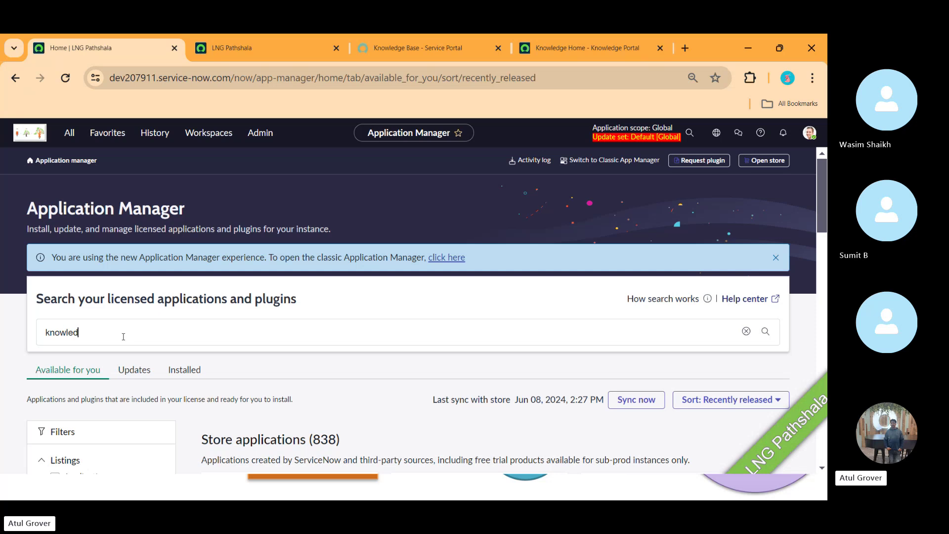
{"action": "type", "text": "ge managemen"}
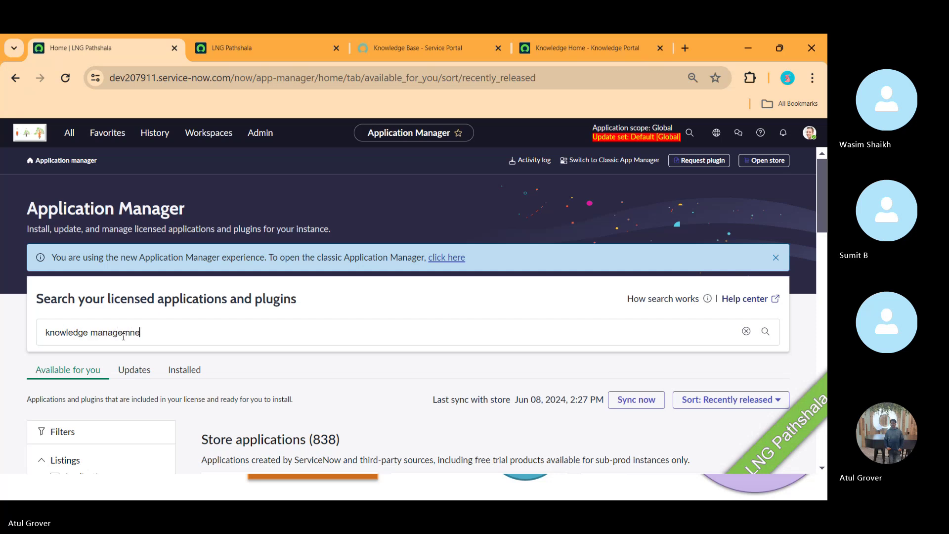
{"action": "key", "text": "BackSpace"}
{"action": "type", "text": "ent"}
{"action": "key", "text": "Return"}
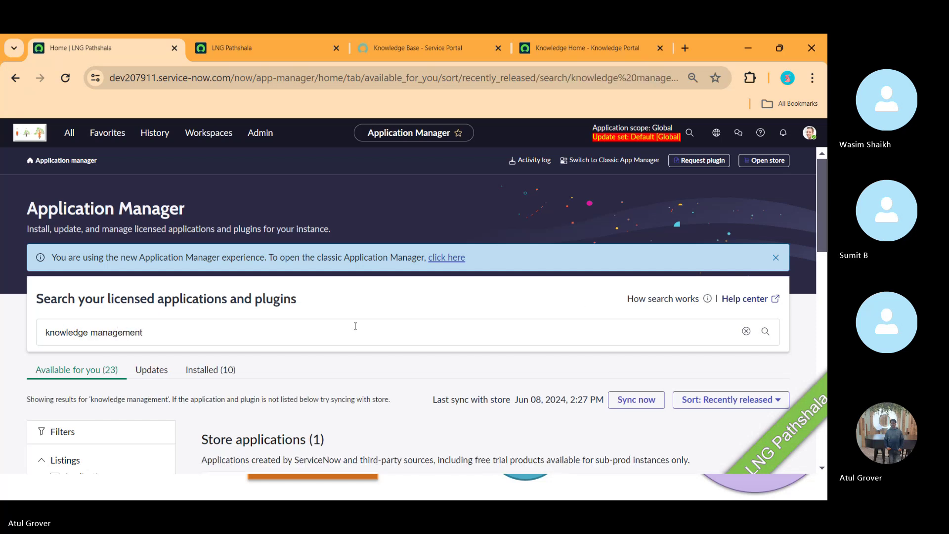
{"action": "left_click_drag", "start_coordinate": [824, 195], "coordinate": [823, 414]}
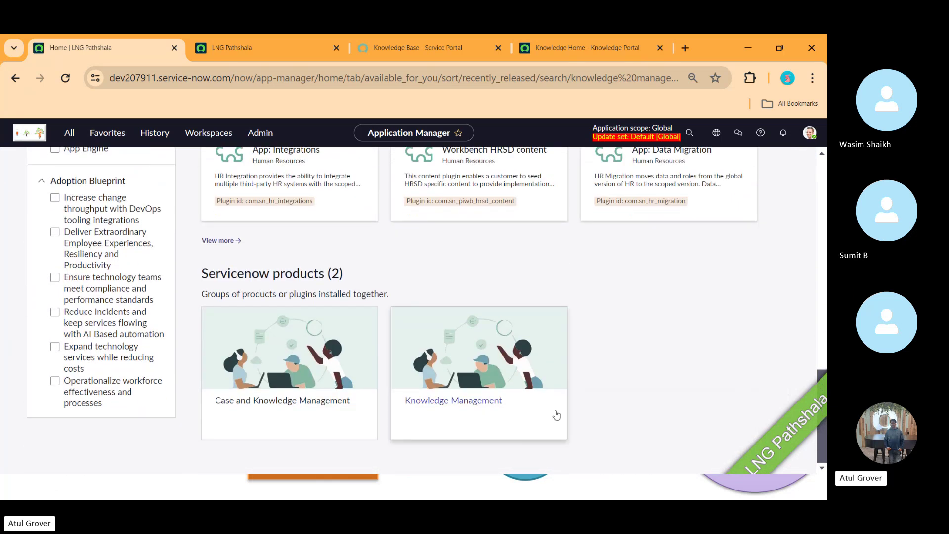
- Open the Knowledge Management product card to see its 14 included plugins
{"action": "left_click", "coordinate": [503, 371]}
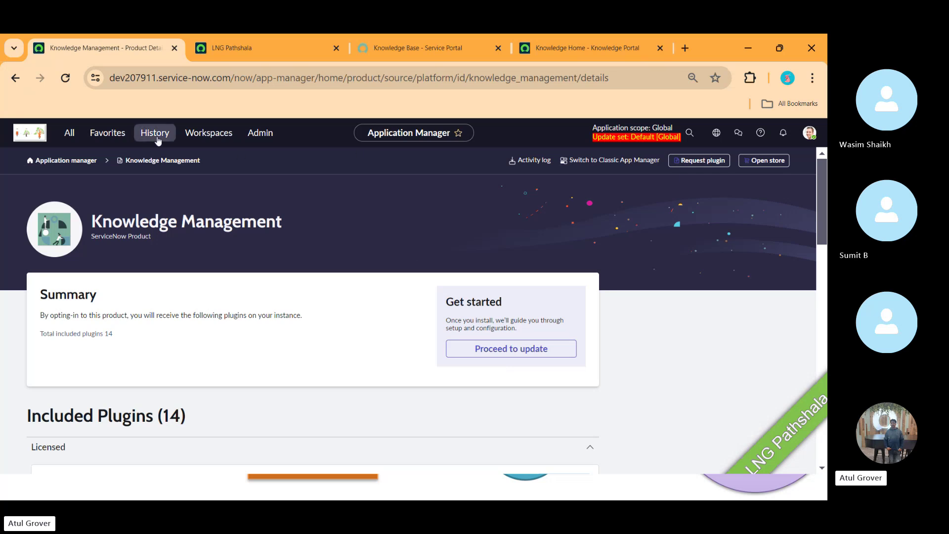
{"action": "left_click", "coordinate": [73, 135]}
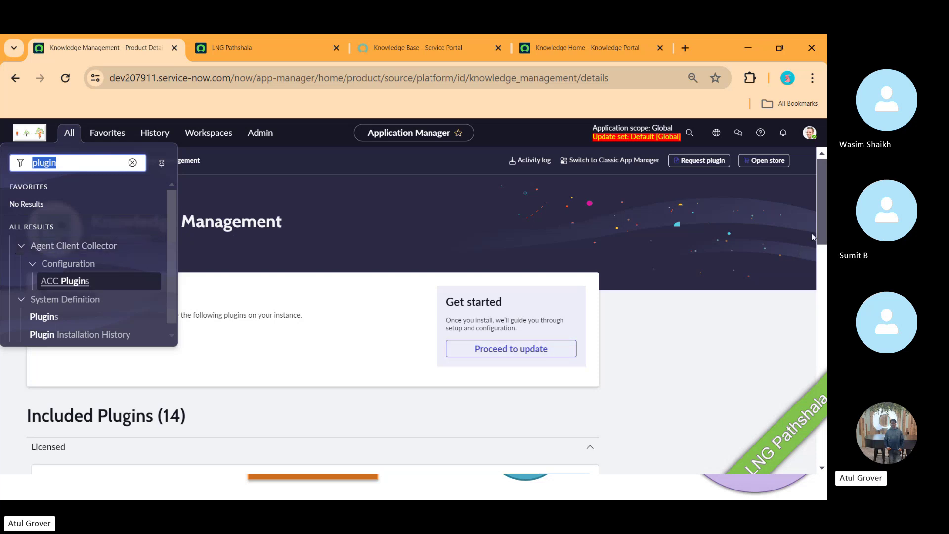
{"action": "left_click_drag", "start_coordinate": [822, 208], "coordinate": [822, 221]}
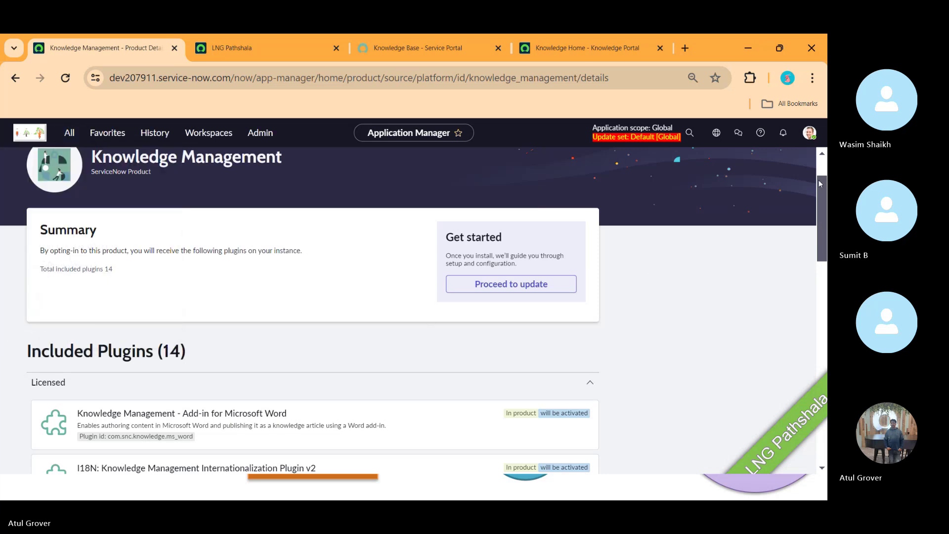
{"action": "left_click_drag", "start_coordinate": [822, 193], "coordinate": [819, 261]}
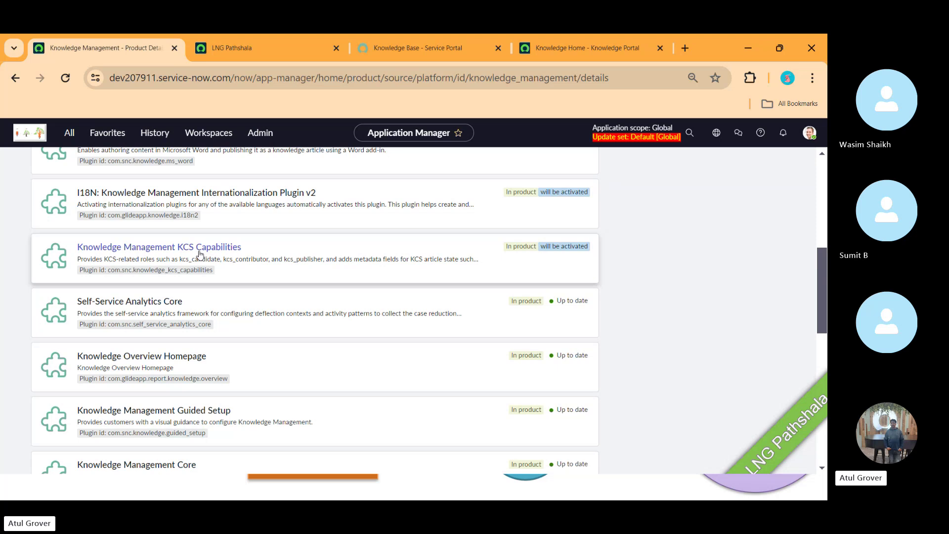
{"action": "scroll", "coordinate": [297, 287], "scroll_direction": "up", "scroll_amount": 2}
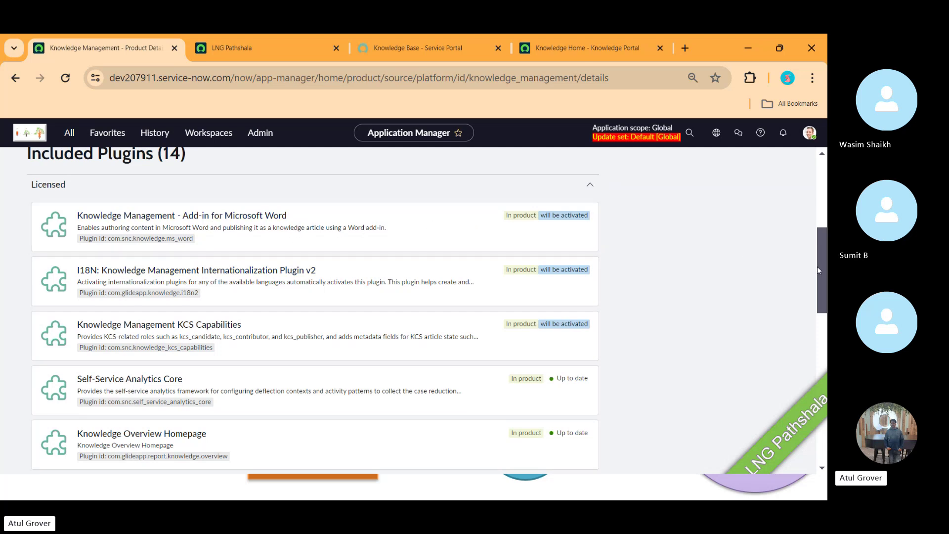
{"action": "left_click_drag", "start_coordinate": [820, 267], "coordinate": [815, 413]}
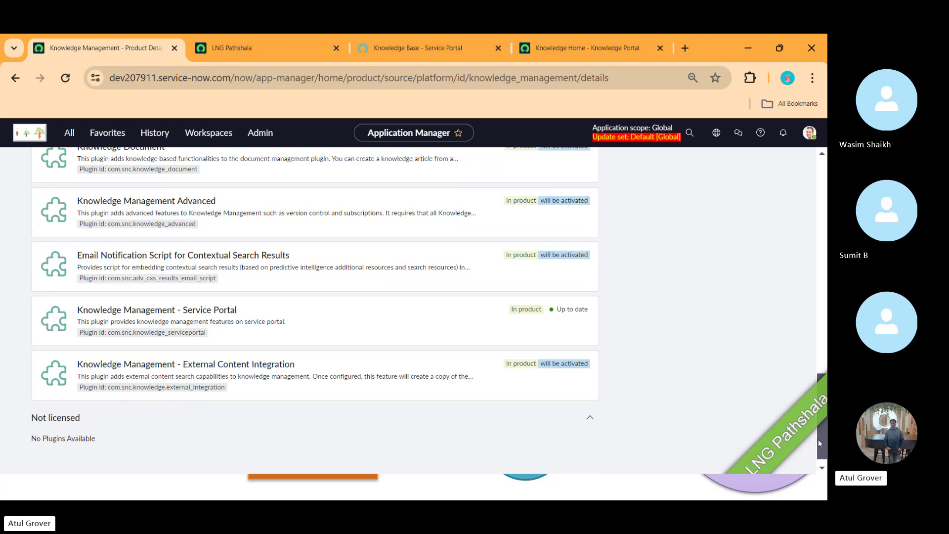
{"action": "scroll", "coordinate": [820, 440], "scroll_direction": "up", "scroll_amount": 15}
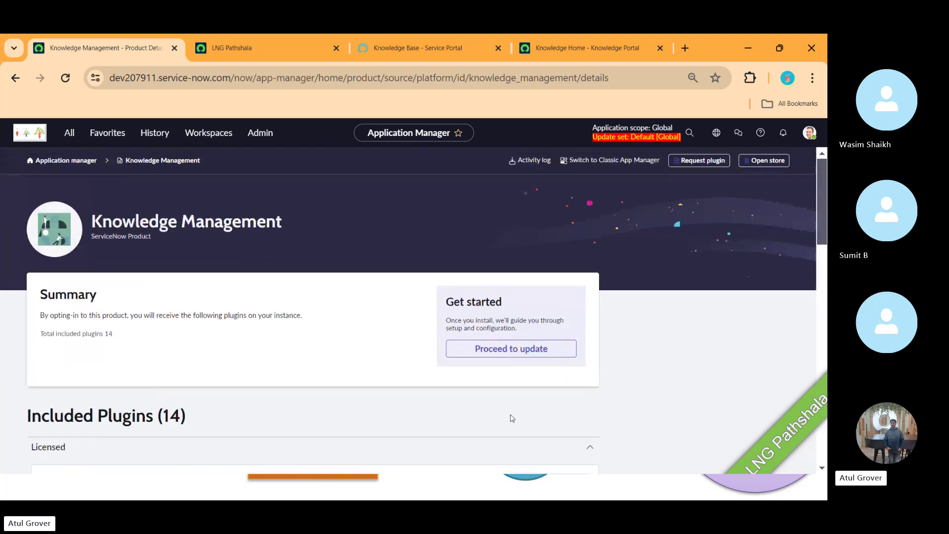
- Proceed to update Knowledge Management, review the installation details and confirm the 8 plugins
{"action": "left_click", "coordinate": [499, 352]}
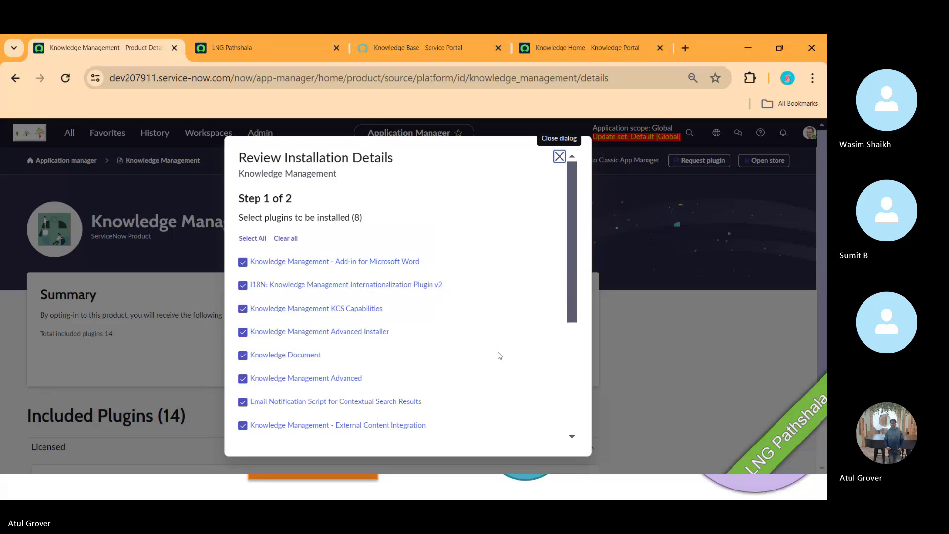
{"action": "left_click_drag", "start_coordinate": [572, 327], "coordinate": [572, 426]}
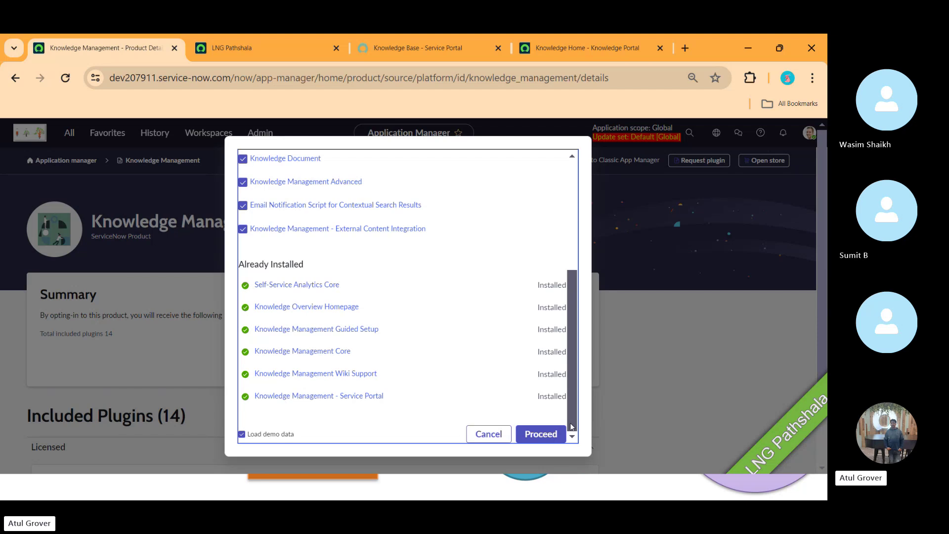
{"action": "left_click", "coordinate": [540, 435]}
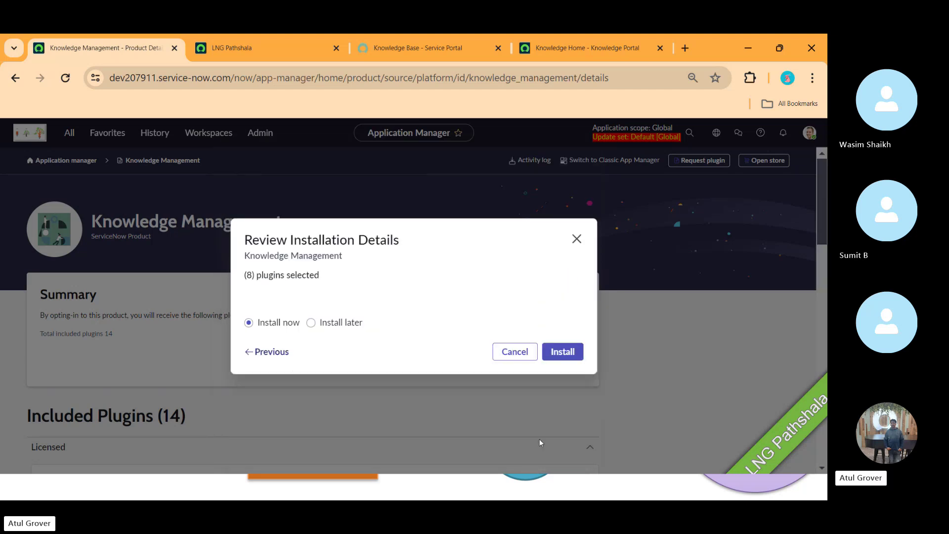
- Install the 8 plugins now, run the installation in background, and return to Application Manager home
{"action": "left_click", "coordinate": [558, 352]}
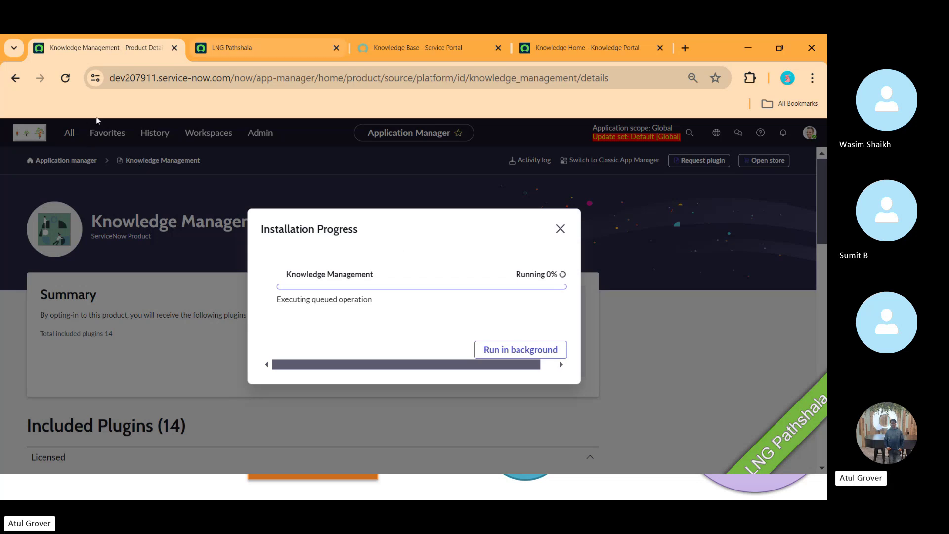
{"action": "left_click", "coordinate": [544, 354]}
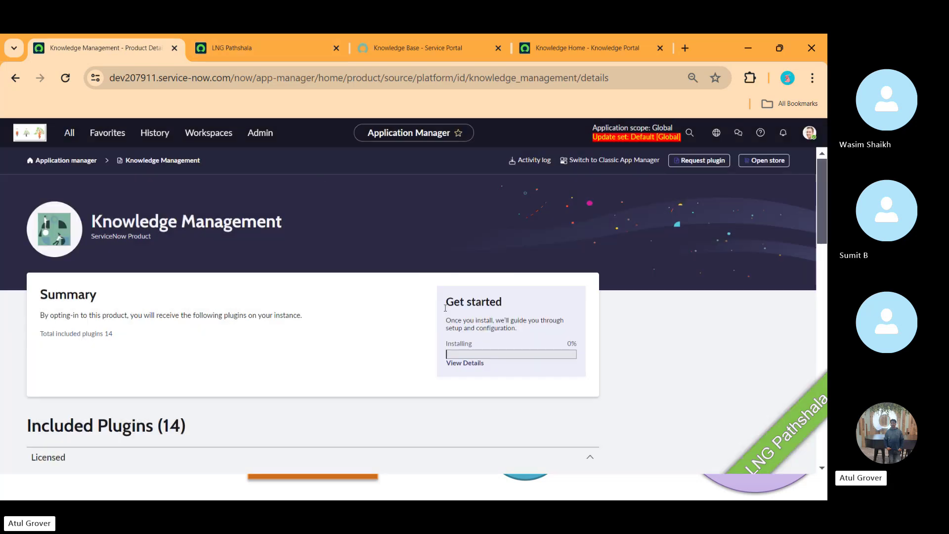
{"action": "left_click", "coordinate": [70, 159]}
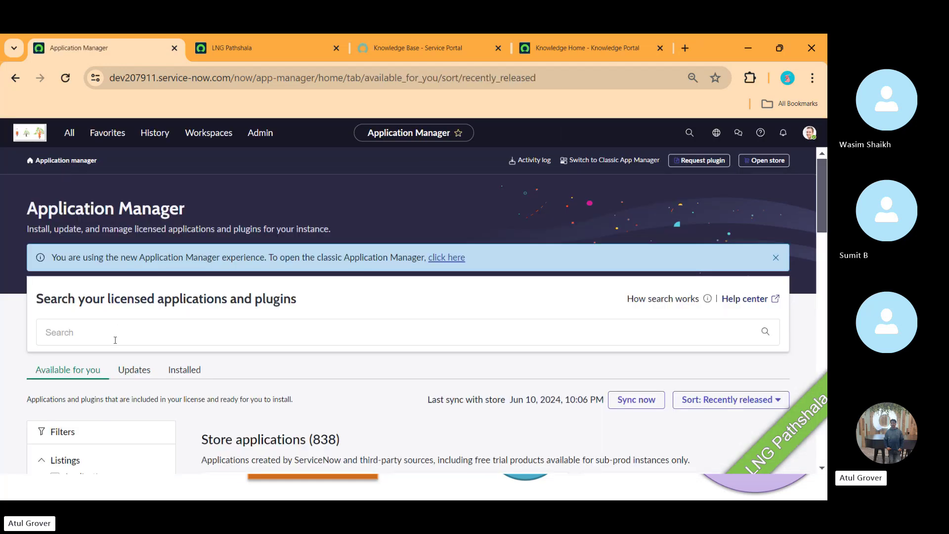
- Search Application Manager for 'knowledge management - Advanced installer', correcting the typos
{"action": "left_click", "coordinate": [115, 340]}
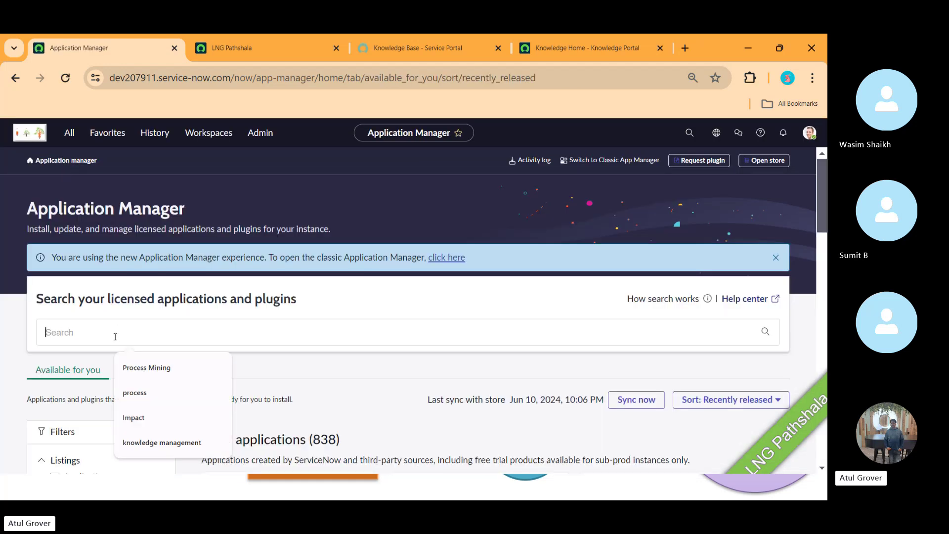
{"action": "left_click", "coordinate": [179, 449]}
{"action": "type", "text": "-"}
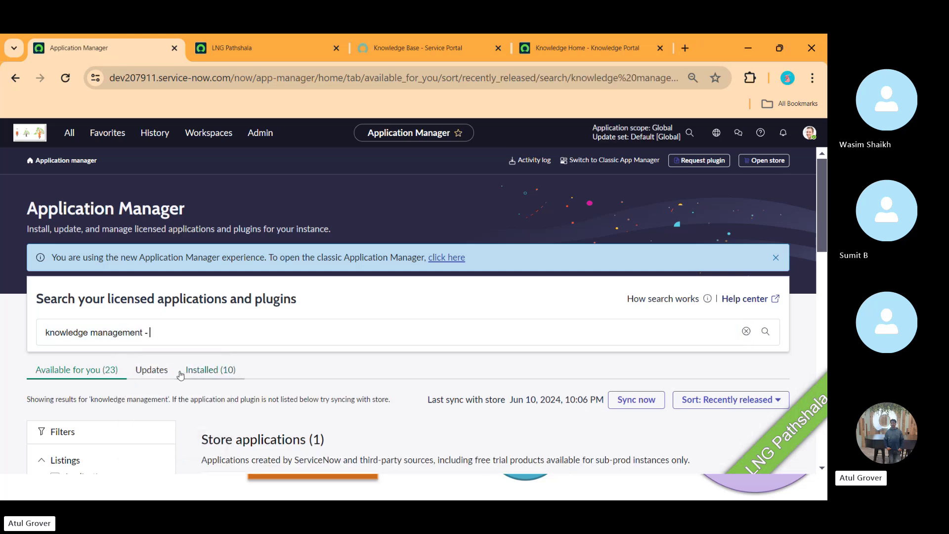
{"action": "type", "text": " Advance install"}
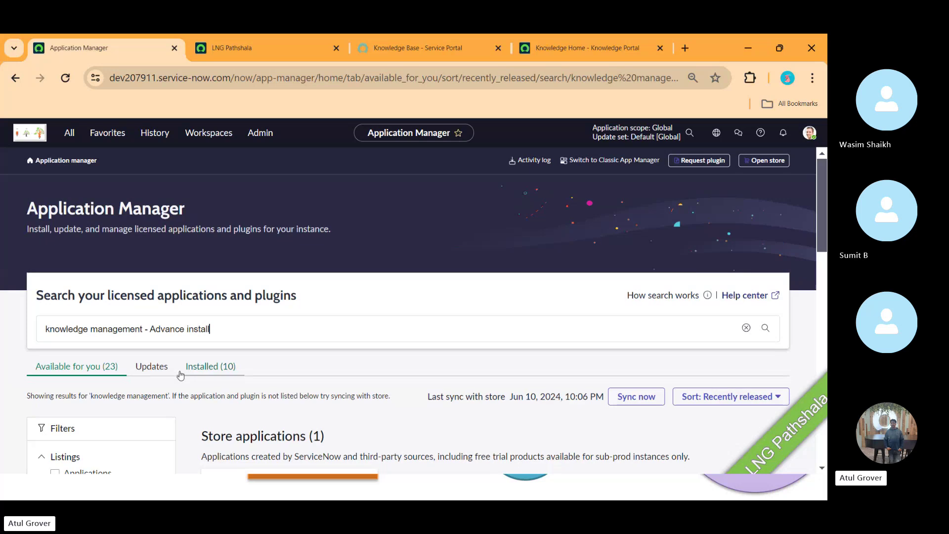
{"action": "type", "text": "er"}
{"action": "key", "text": "Return"}
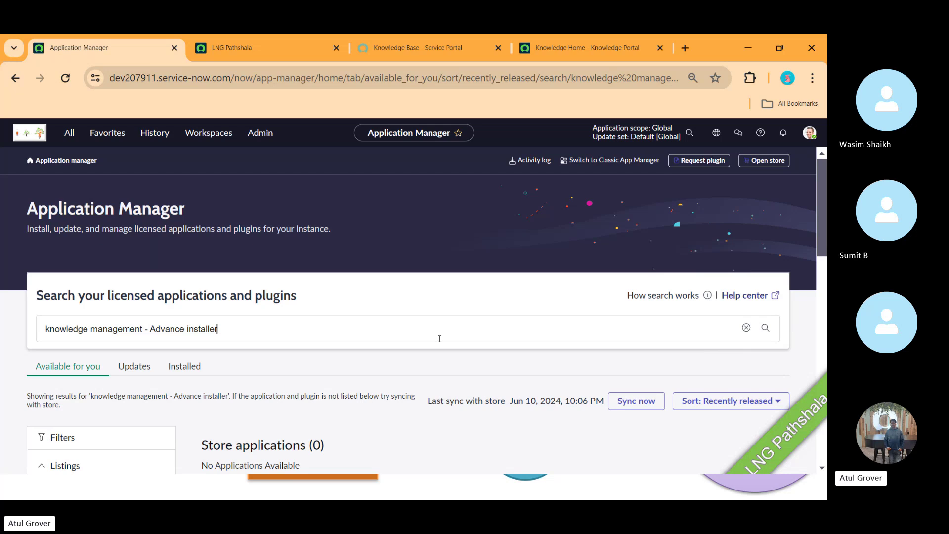
{"action": "left_click", "coordinate": [185, 329]}
{"action": "type", "text": "d"}
{"action": "key", "text": "Return"}
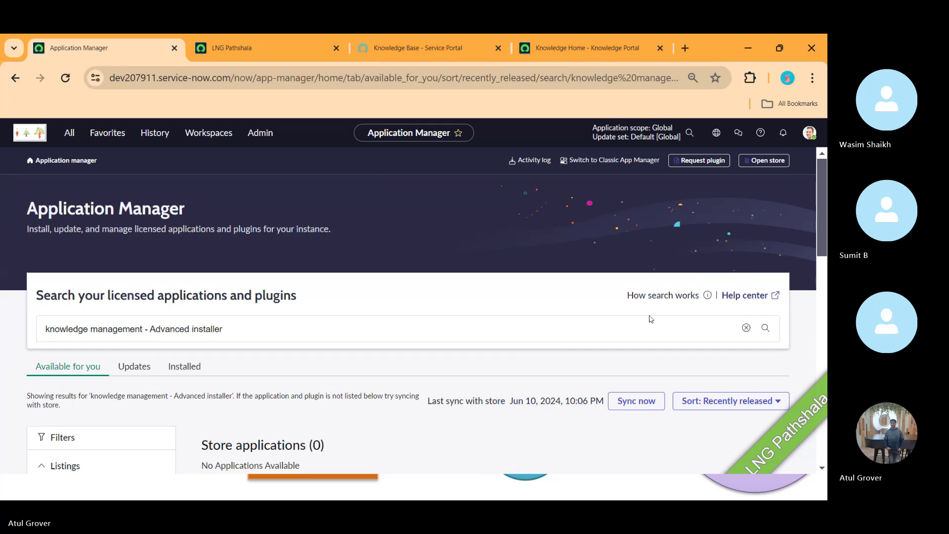
- Remove the dash from the search and show only installed matching plugins
{"action": "left_click_drag", "start_coordinate": [824, 214], "coordinate": [824, 255]}
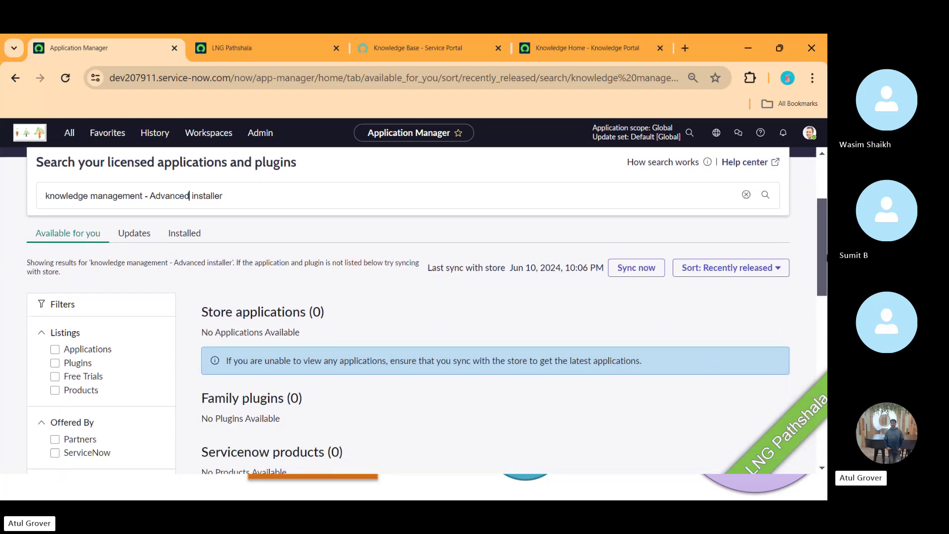
{"action": "left_click_drag", "start_coordinate": [823, 243], "coordinate": [820, 206]}
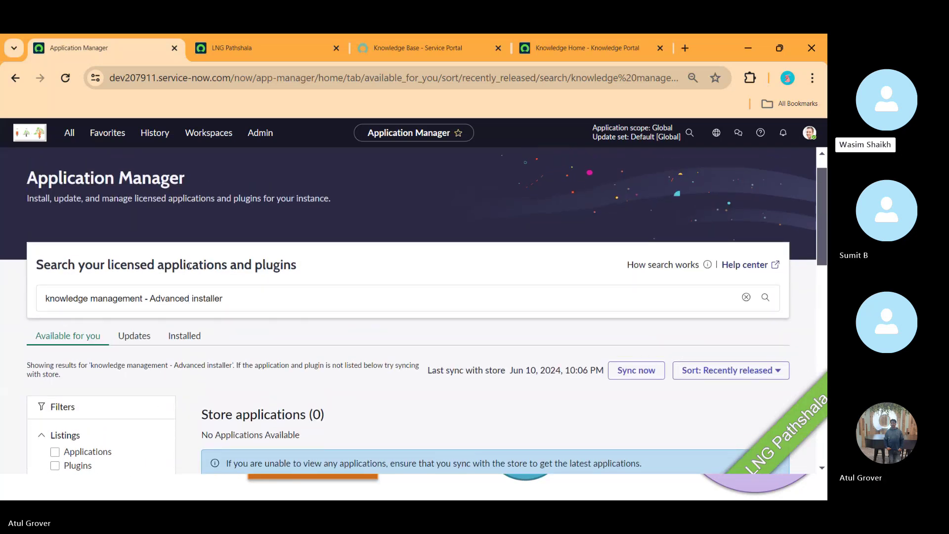
{"action": "left_click", "coordinate": [146, 304]}
{"action": "key", "text": "BackSpace"}
{"action": "key", "text": "BackSpace"}
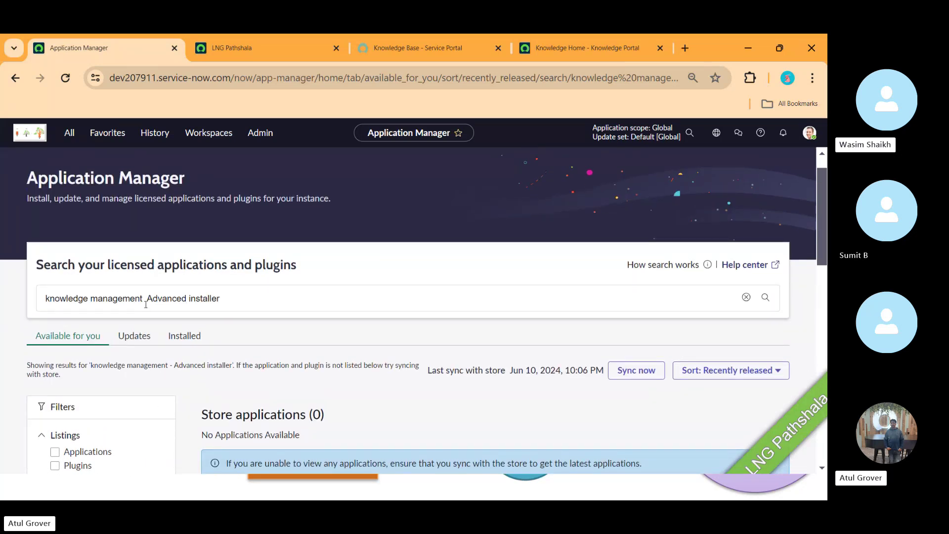
{"action": "key", "text": "BackSpace"}
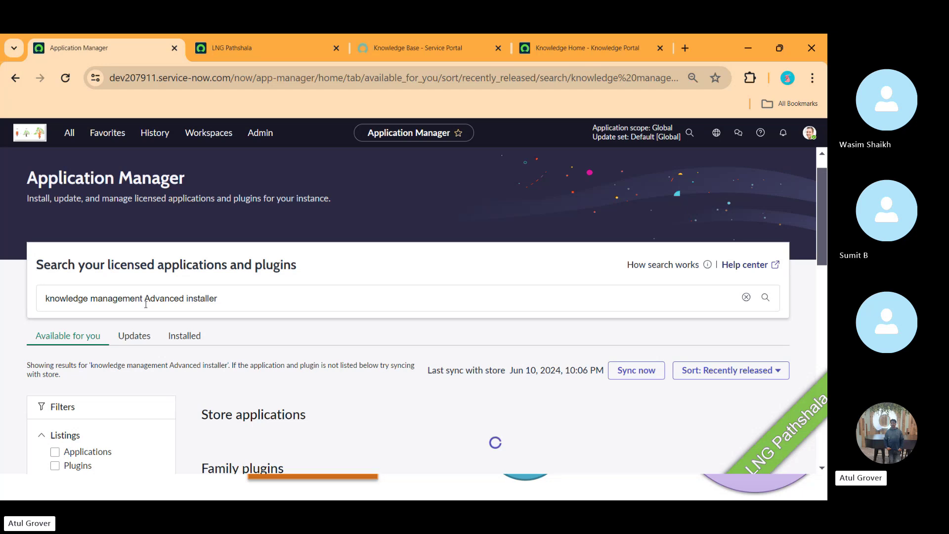
{"action": "key", "text": "Return"}
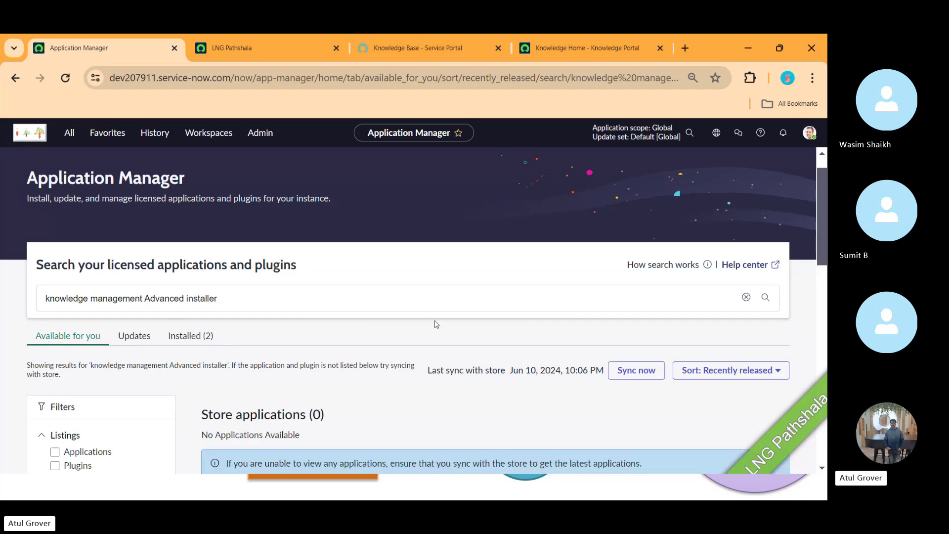
{"action": "left_click", "coordinate": [212, 340]}
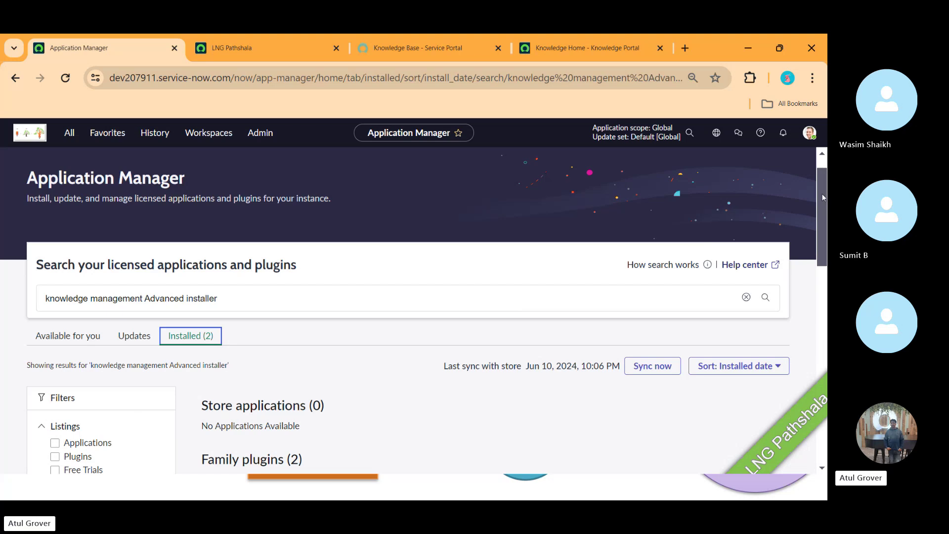
- Scroll to Family plugins and open the Knowledge Management Advanced Installer page to confirm it's installed
{"action": "left_click_drag", "start_coordinate": [823, 198], "coordinate": [822, 242]}
{"action": "scroll", "coordinate": [822, 241], "scroll_direction": "down", "scroll_amount": 1}
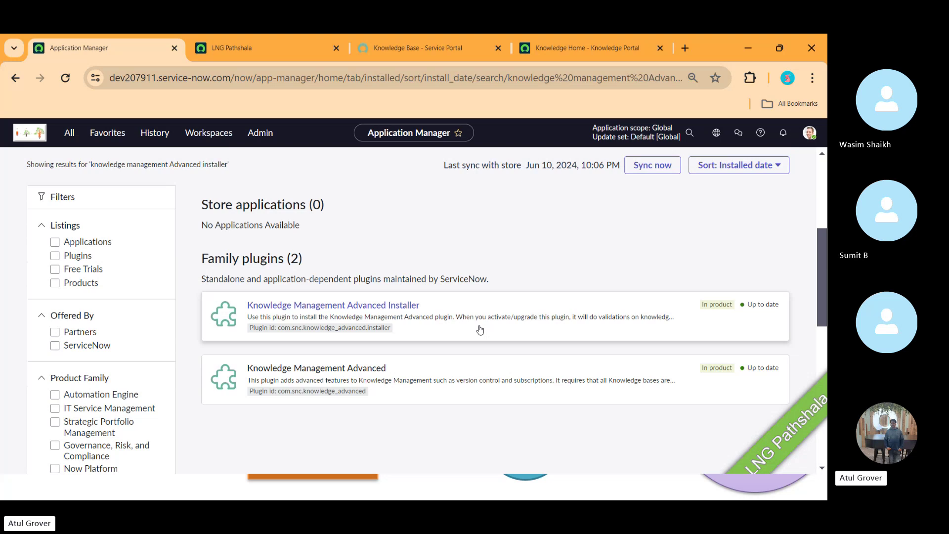
{"action": "left_click", "coordinate": [381, 307]}
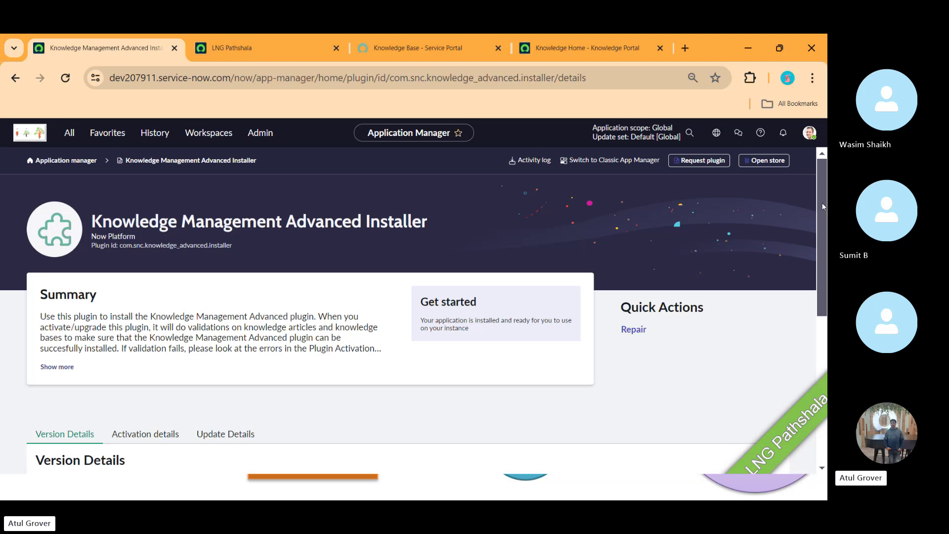
{"action": "left_click_drag", "start_coordinate": [823, 206], "coordinate": [825, 299]}
{"action": "scroll", "coordinate": [410, 248], "scroll_direction": "up", "scroll_amount": 5}
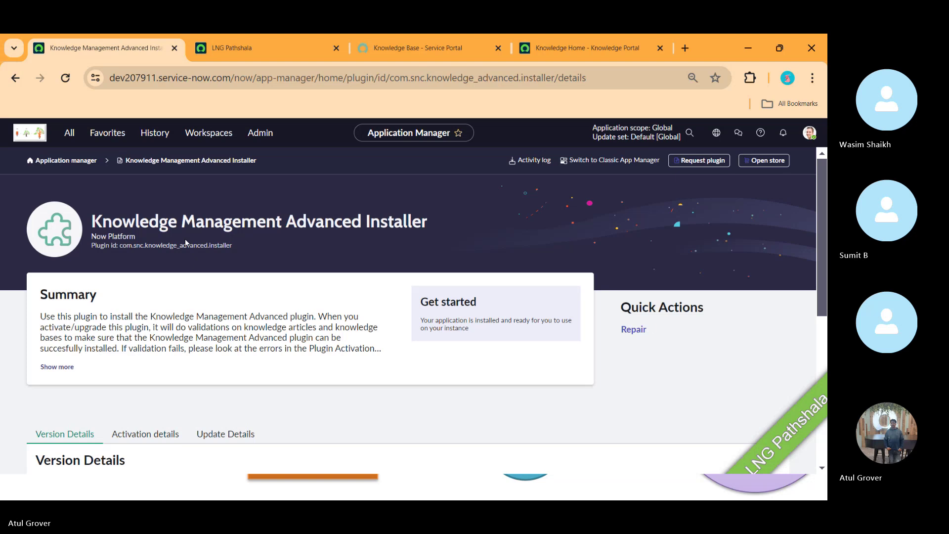
- Check the Knowledge Management entry in the Activity log, then switch to the Knowledge schema map tab
{"action": "left_click", "coordinate": [67, 160]}
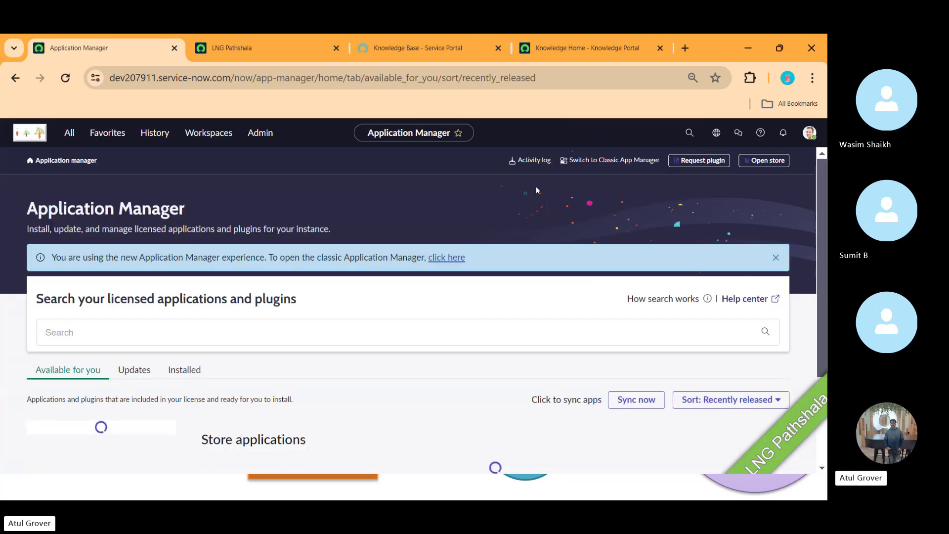
{"action": "left_click", "coordinate": [532, 160]}
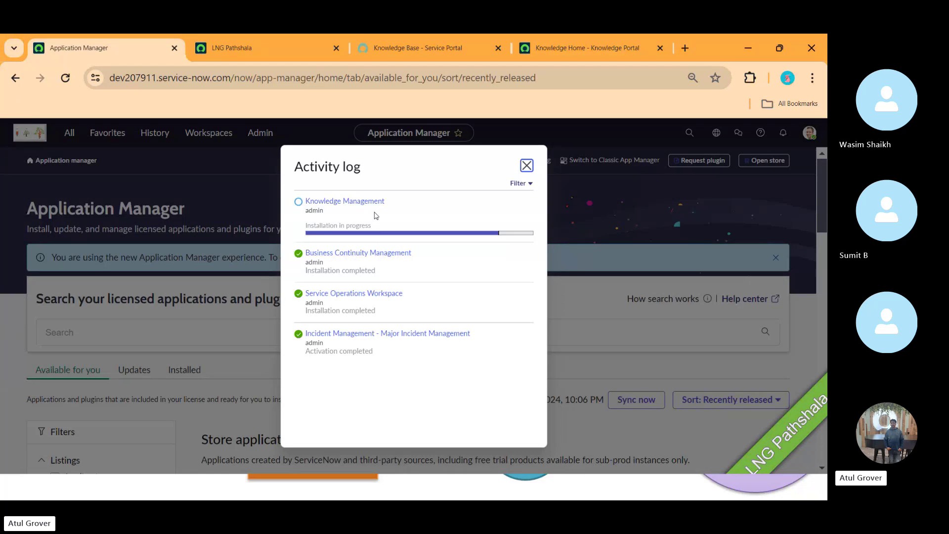
{"action": "left_click", "coordinate": [346, 202]}
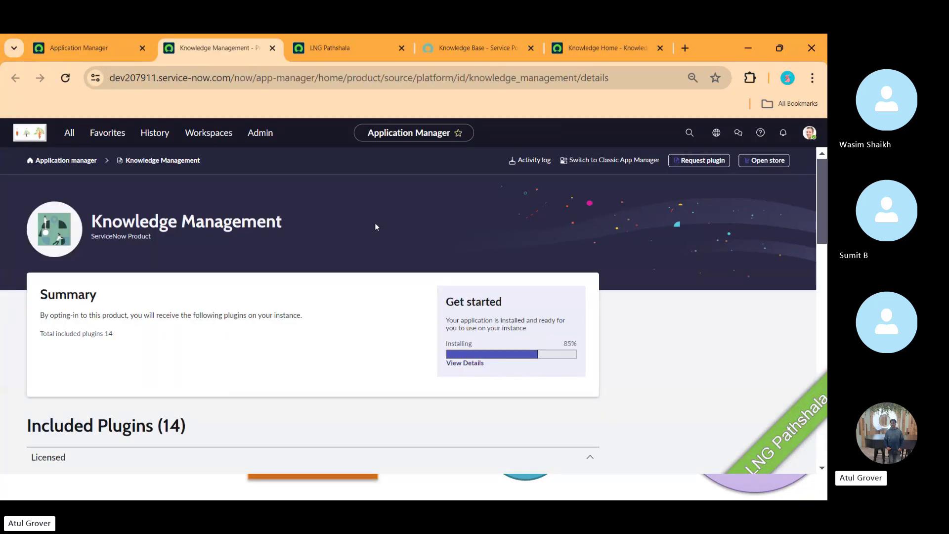
{"action": "left_click", "coordinate": [94, 48]}
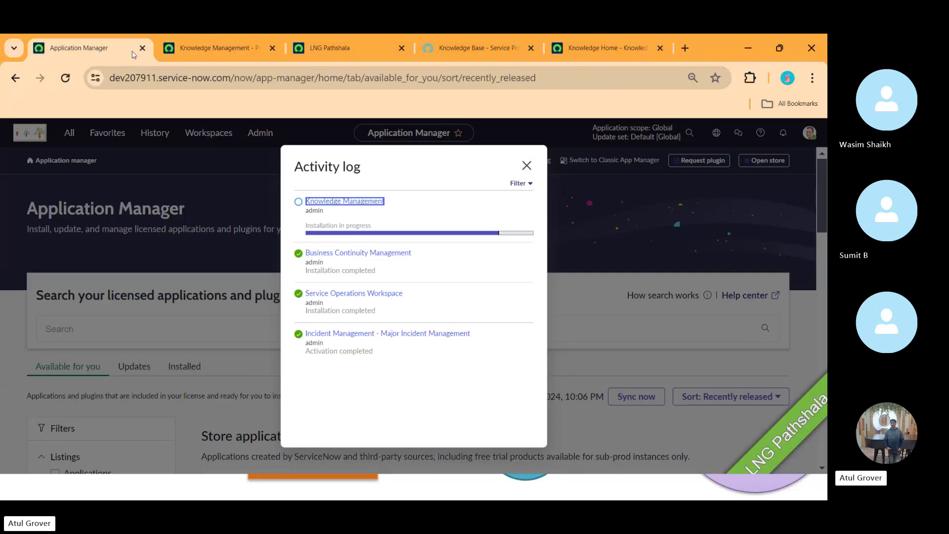
{"action": "left_click", "coordinate": [349, 49]}
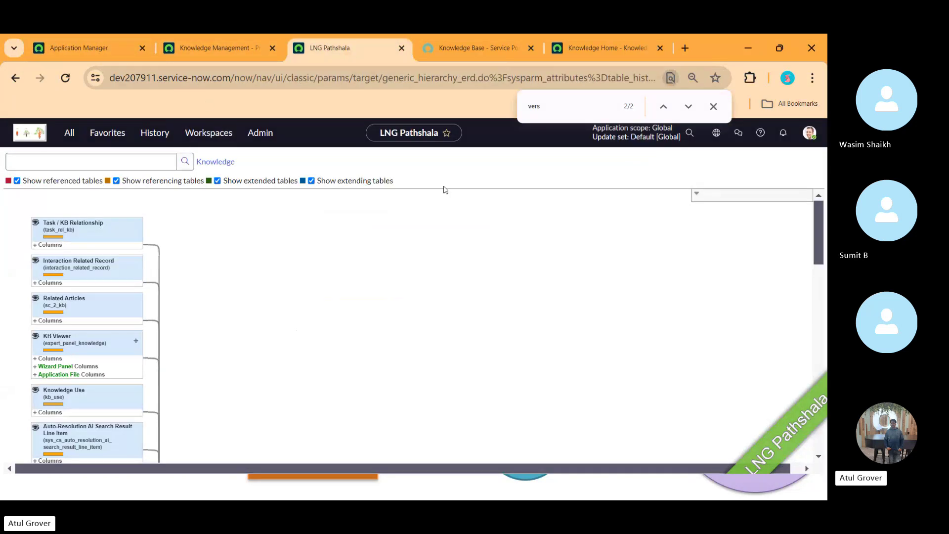
- Dismiss the find bar and open the All navigator menu over the Knowledge schema map
{"action": "left_click", "coordinate": [714, 107]}
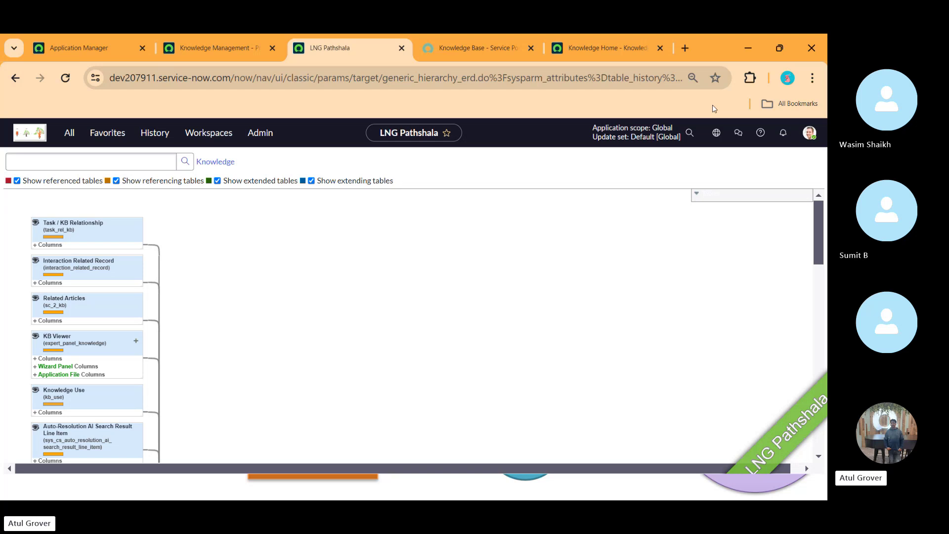
{"action": "left_click", "coordinate": [457, 47]}
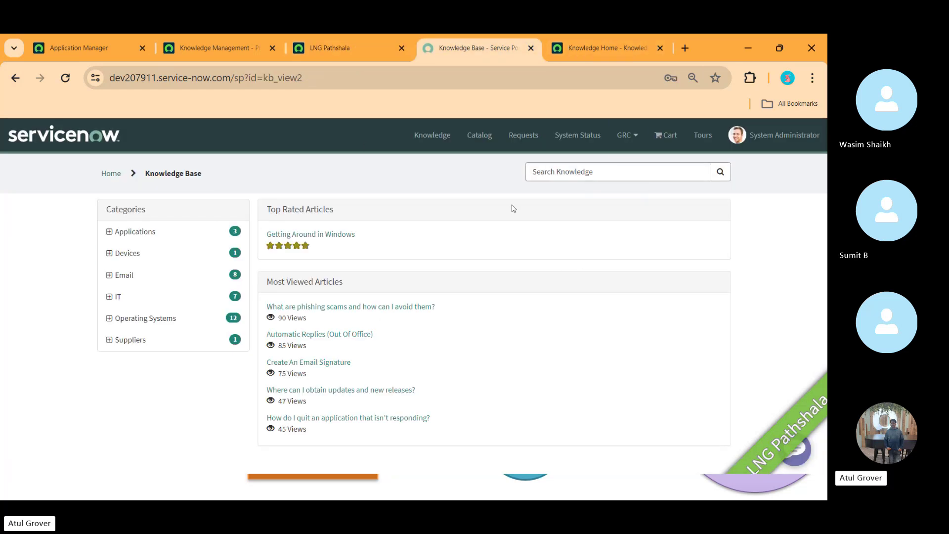
{"action": "left_click", "coordinate": [323, 45]}
{"action": "left_click", "coordinate": [66, 135]}
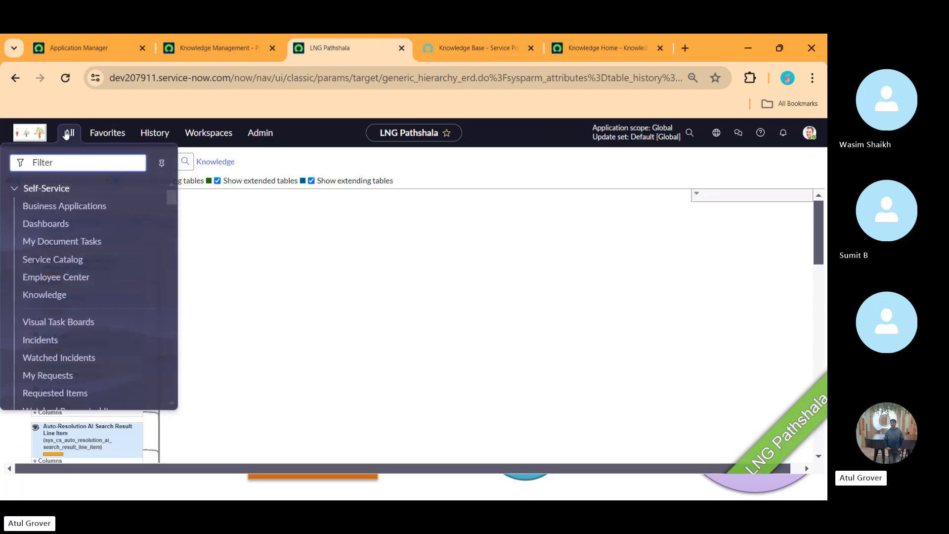
- Filter the navigator for 'knolw', open Self-Service > Knowledge, and confirm Knowledge Management installed at 100%
{"action": "type", "text": "kno"}
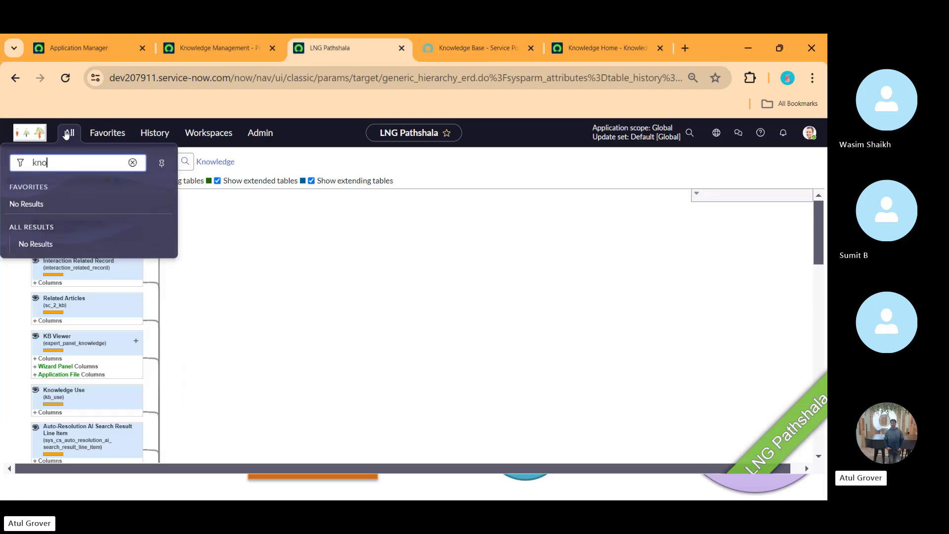
{"action": "type", "text": "lw"}
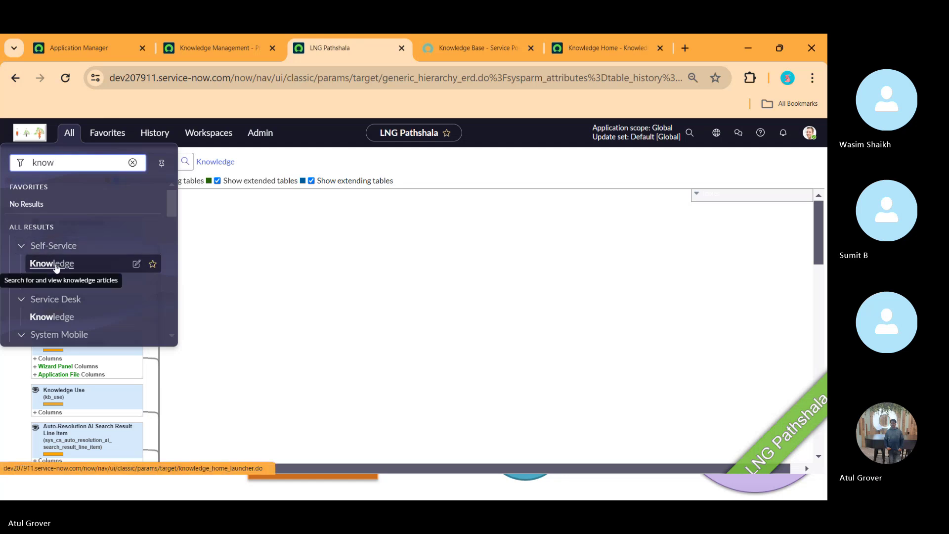
{"action": "left_click", "coordinate": [52, 263]}
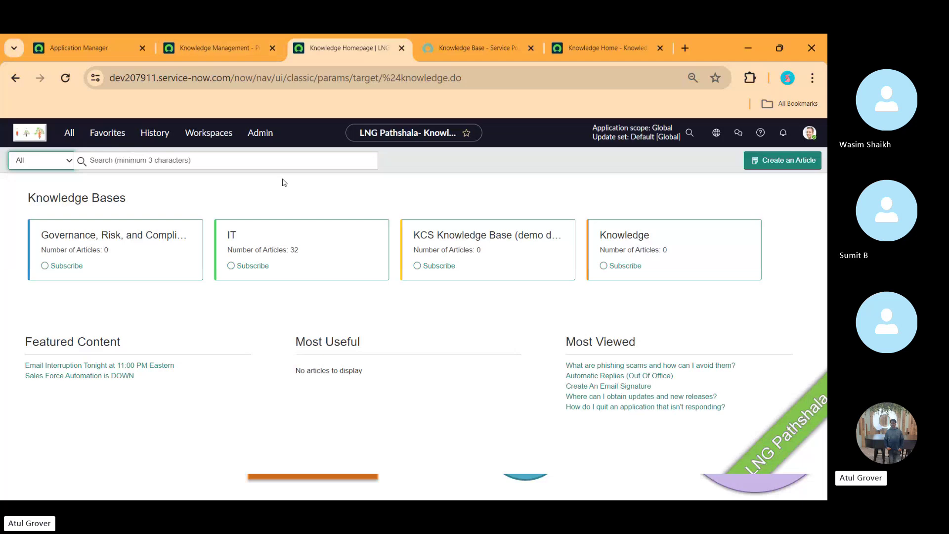
{"action": "left_click", "coordinate": [230, 52]}
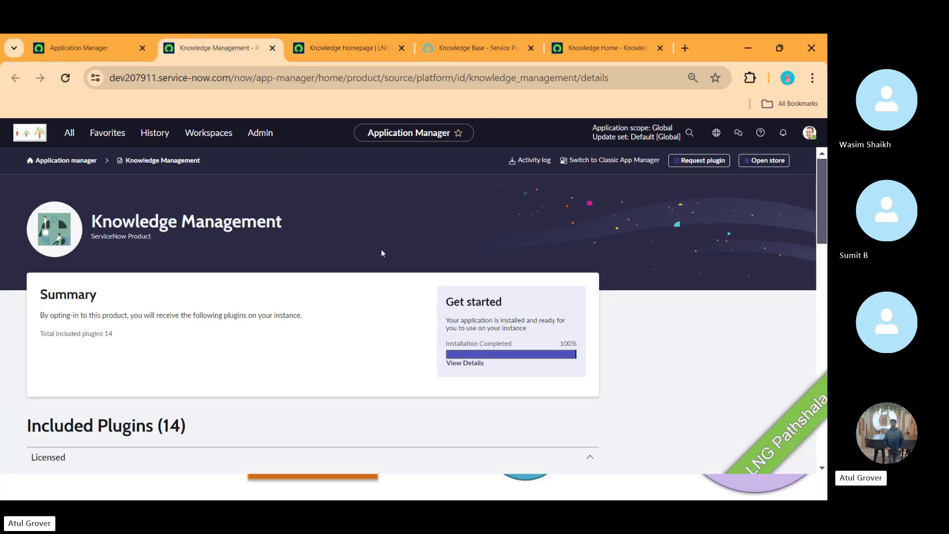
- Close the Knowledge Management and Application Manager tabs after reviewing the activity log
{"action": "left_click", "coordinate": [272, 48]}
{"action": "left_click", "coordinate": [98, 50]}
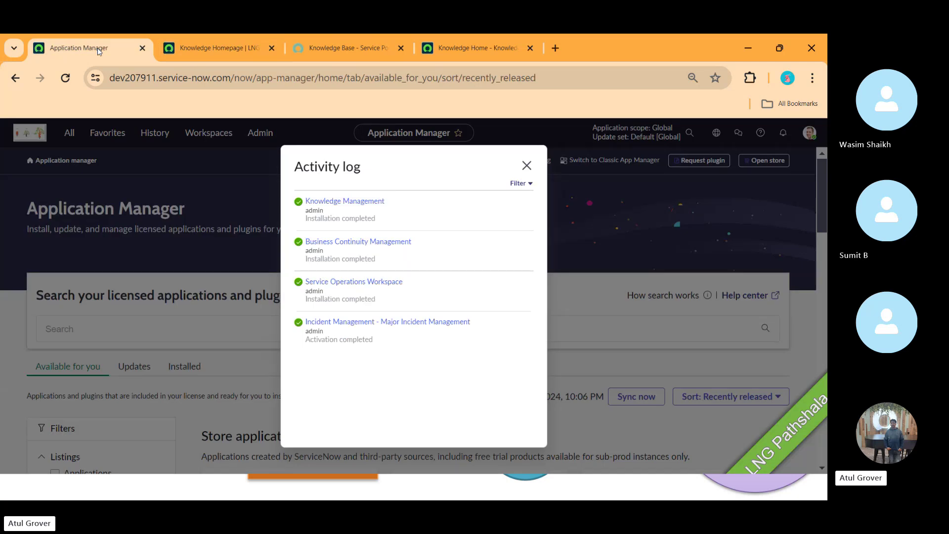
{"action": "left_click", "coordinate": [142, 48]}
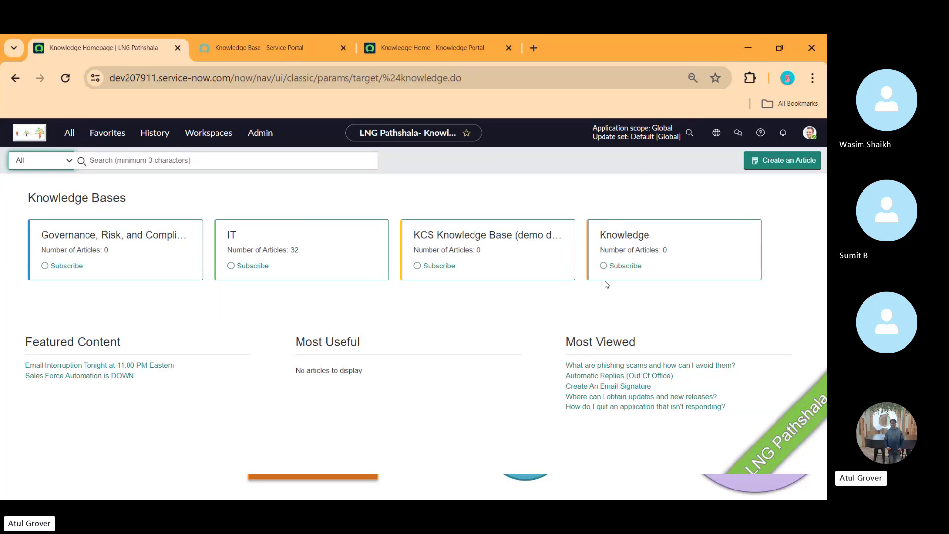
- Load the Knowledge portal home page by changing the portal address to 'kb'
{"action": "left_click", "coordinate": [293, 52]}
{"action": "left_click_drag", "start_coordinate": [234, 77], "coordinate": [490, 97]}
{"action": "type", "text": "kb"}
{"action": "key", "text": "Return"}
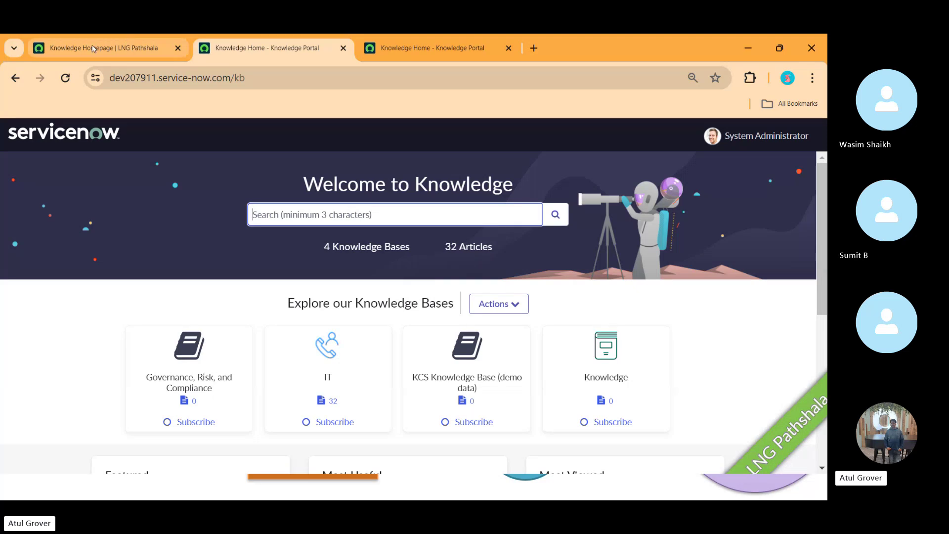
- Open Knowledge from the module list in a new tab and return to the Knowledge Homepage
{"action": "left_click", "coordinate": [124, 44]}
{"action": "left_click", "coordinate": [69, 133]}
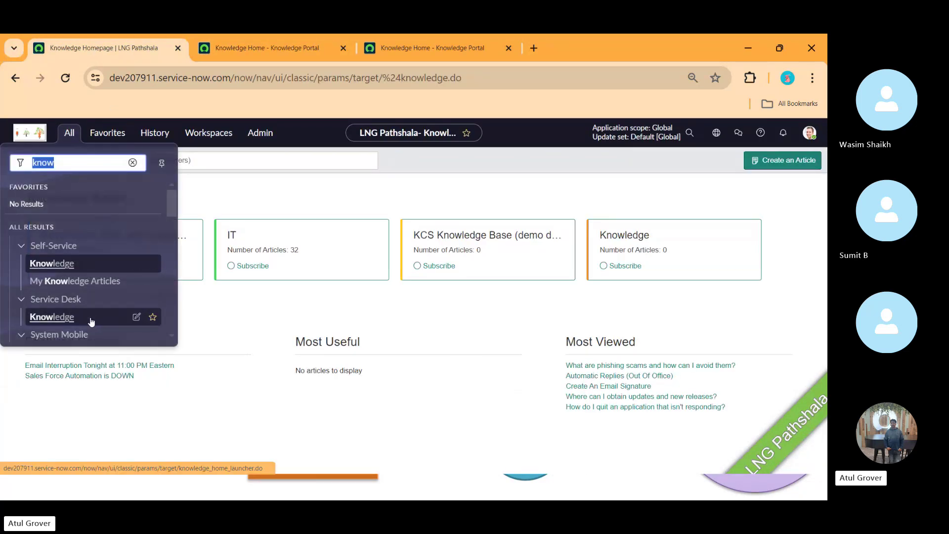
{"action": "left_click", "coordinate": [70, 317]}
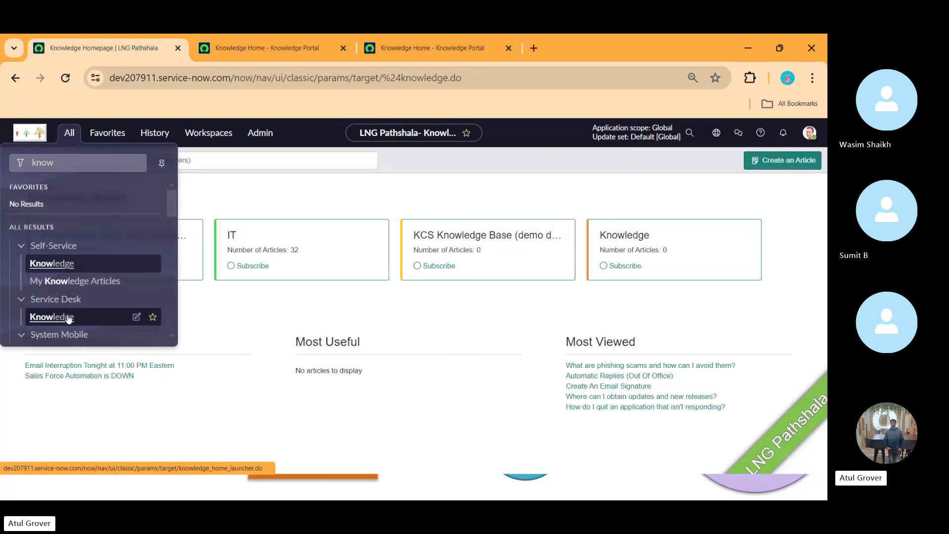
{"action": "left_click", "coordinate": [284, 47]}
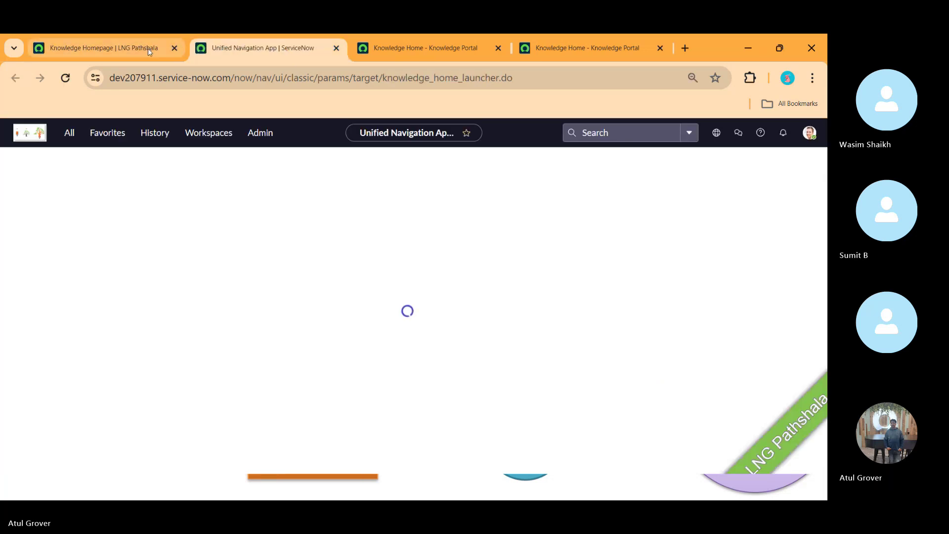
{"action": "mouse_move", "coordinate": [148, 49]}
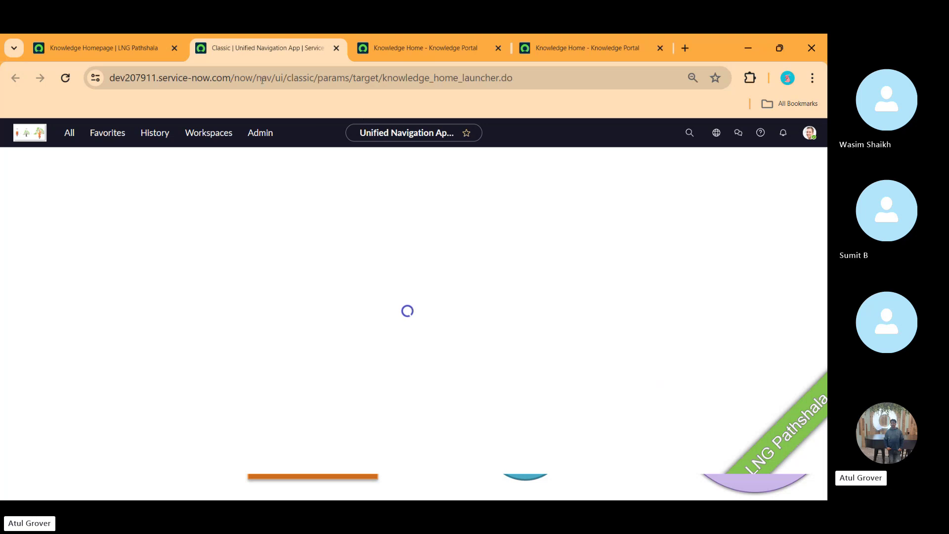
{"action": "mouse_move", "coordinate": [95, 46]}
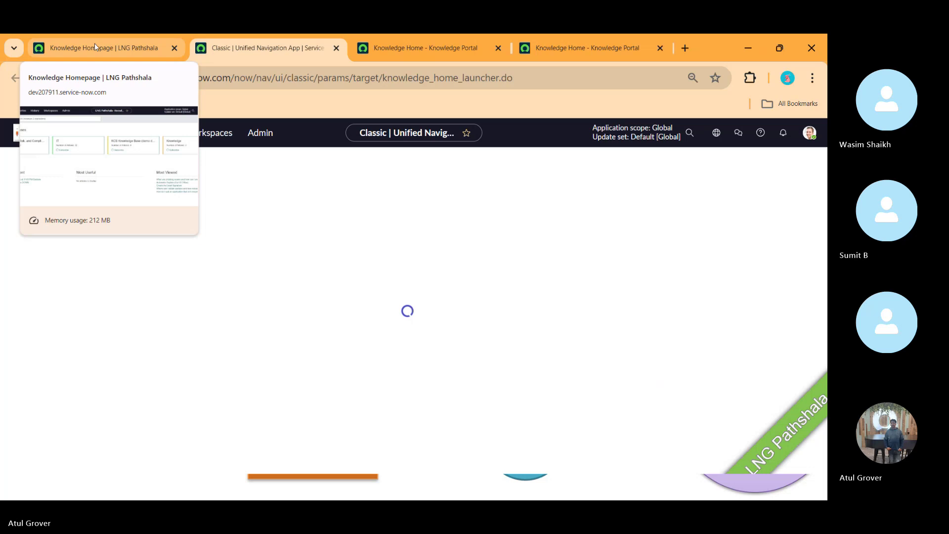
{"action": "left_click", "coordinate": [94, 47]}
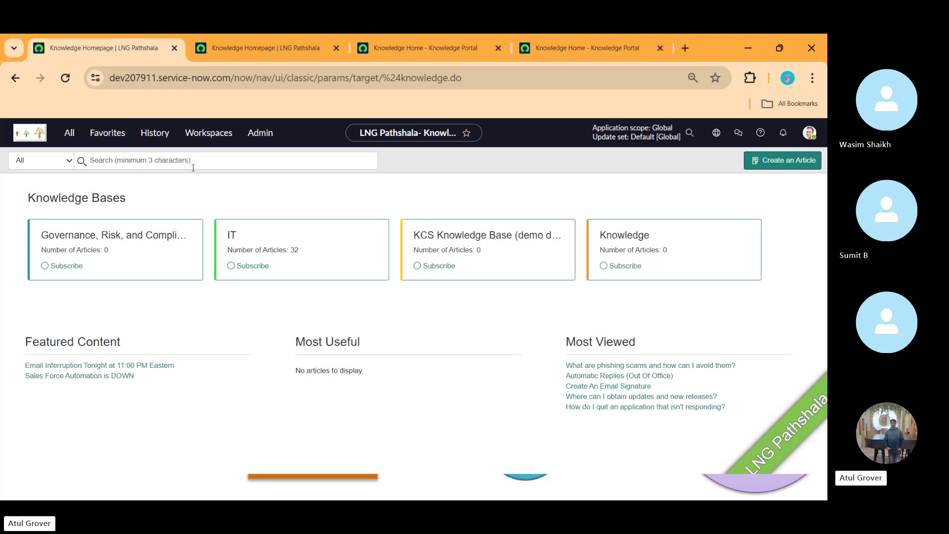
{"action": "left_click", "coordinate": [238, 156]}
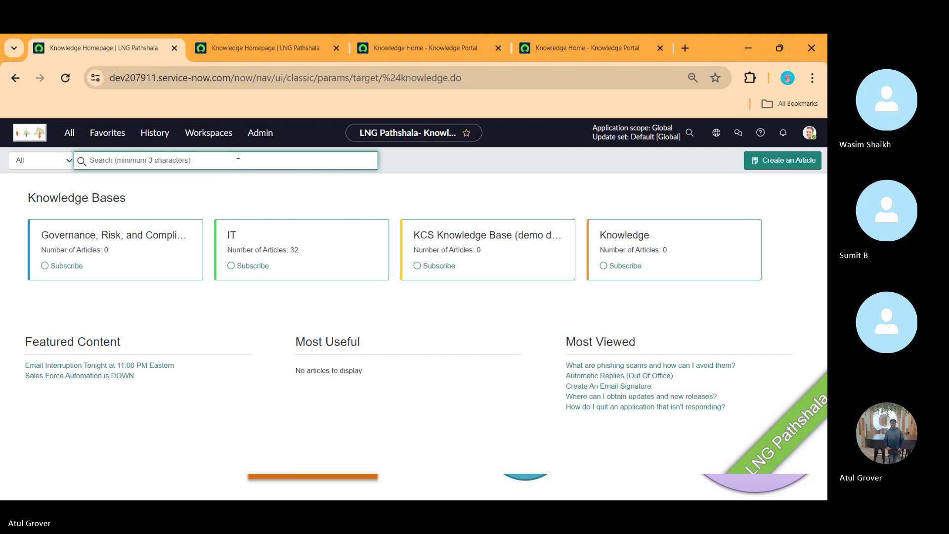
{"action": "type", "text": "email"}
{"action": "key", "text": "Return"}
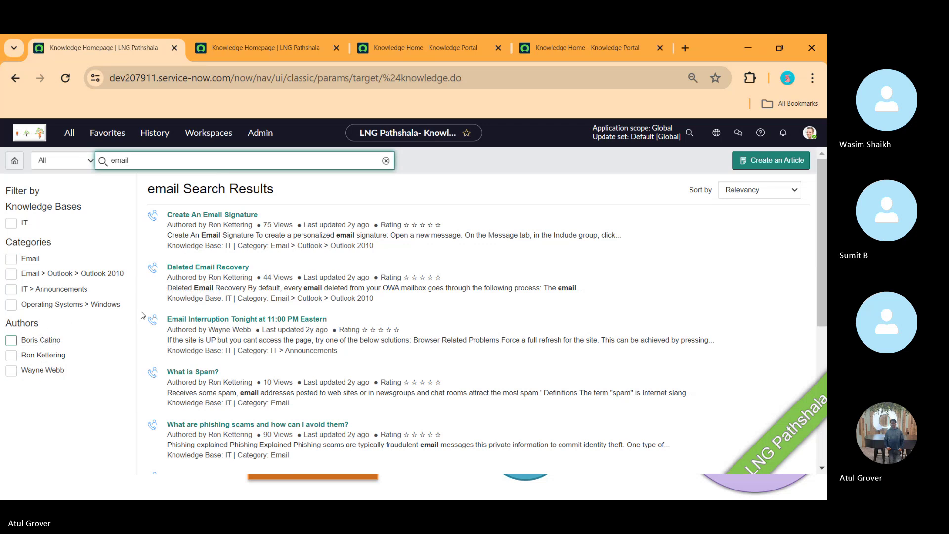
{"action": "left_click", "coordinate": [750, 195]}
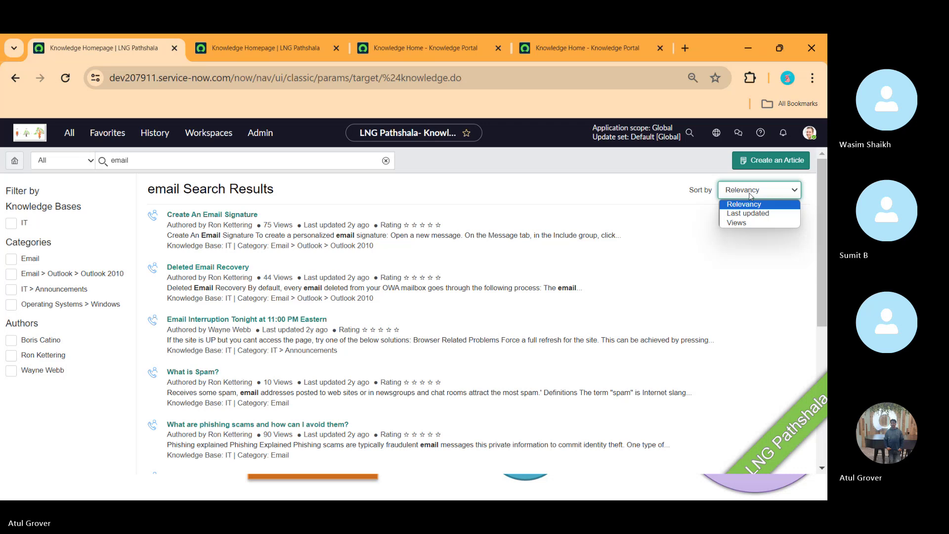
{"action": "left_click", "coordinate": [14, 161]}
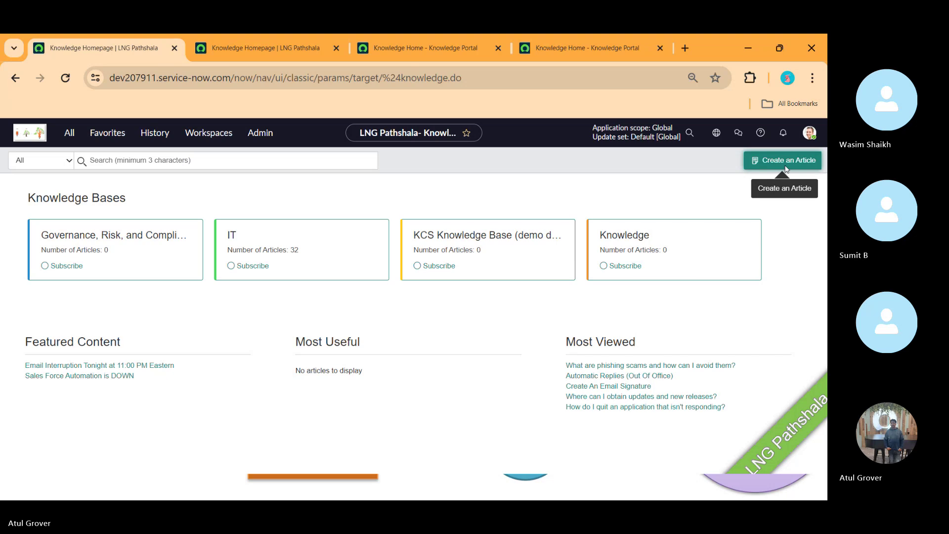
{"action": "left_click", "coordinate": [769, 167]}
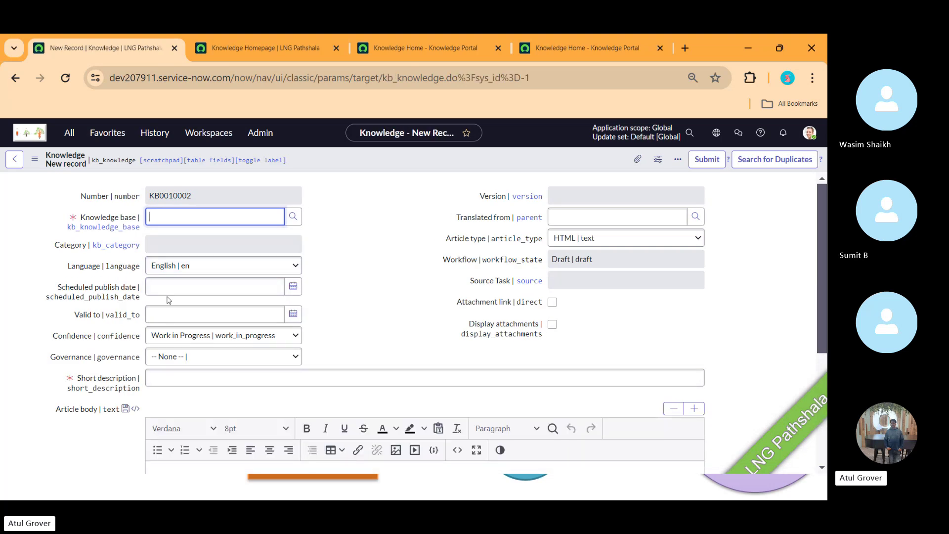
{"action": "left_click", "coordinate": [69, 133]}
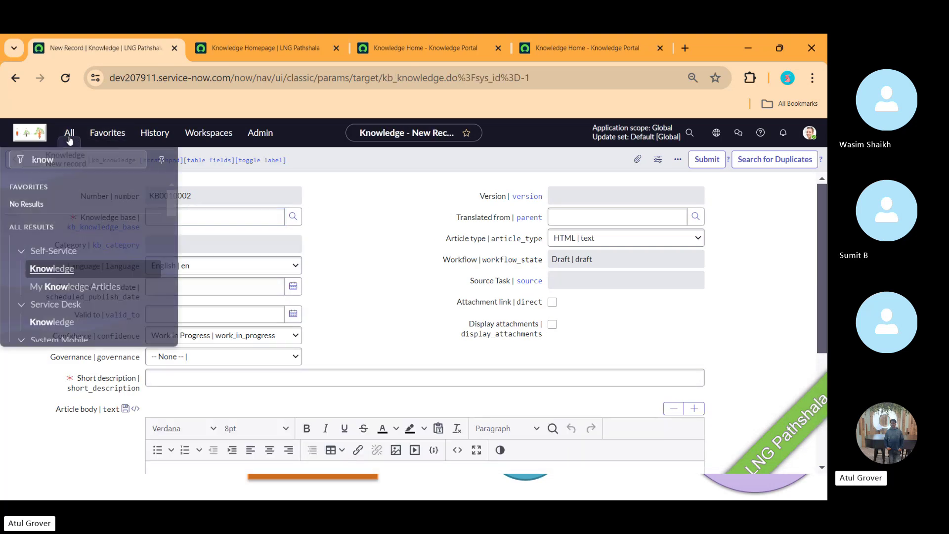
{"action": "left_click", "coordinate": [52, 264]}
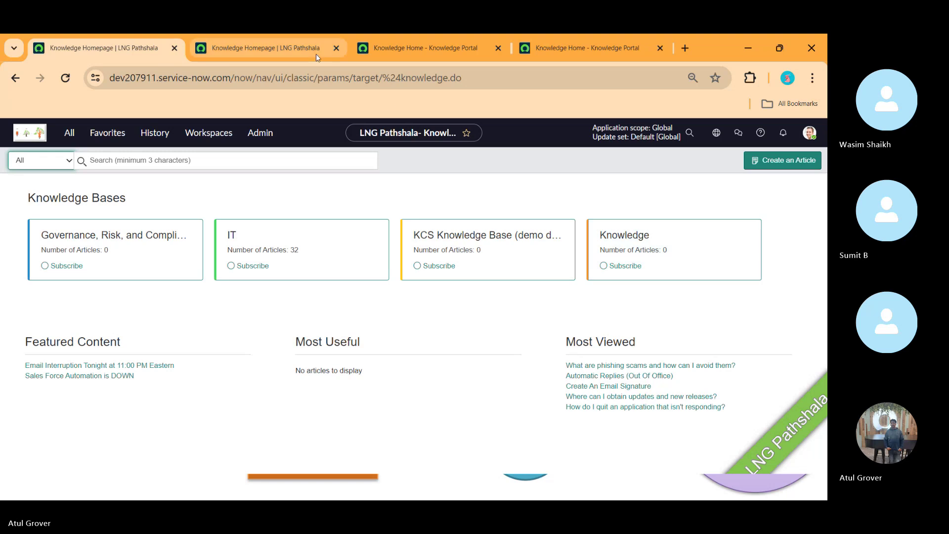
- In the second tab, load the full article list at kb_knowledge_list.do
{"action": "left_click", "coordinate": [290, 49]}
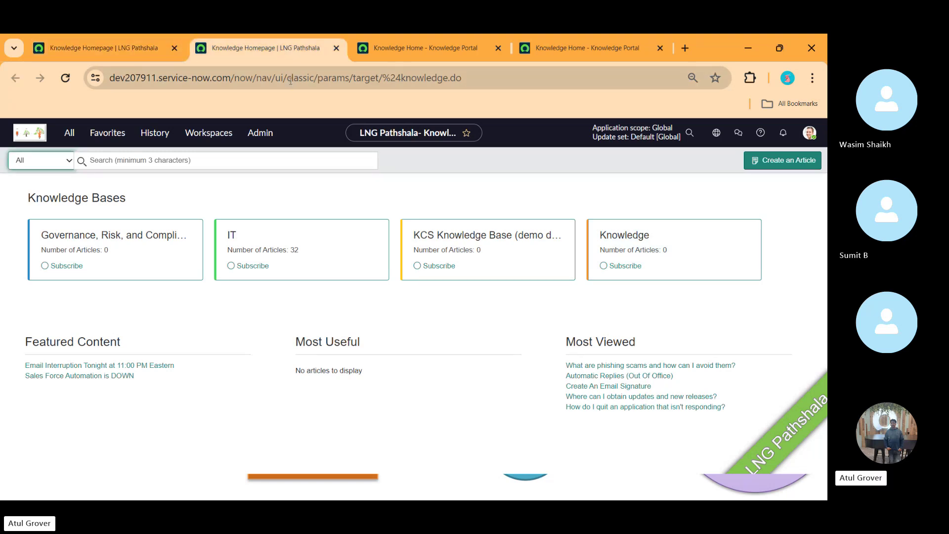
{"action": "left_click", "coordinate": [243, 78]}
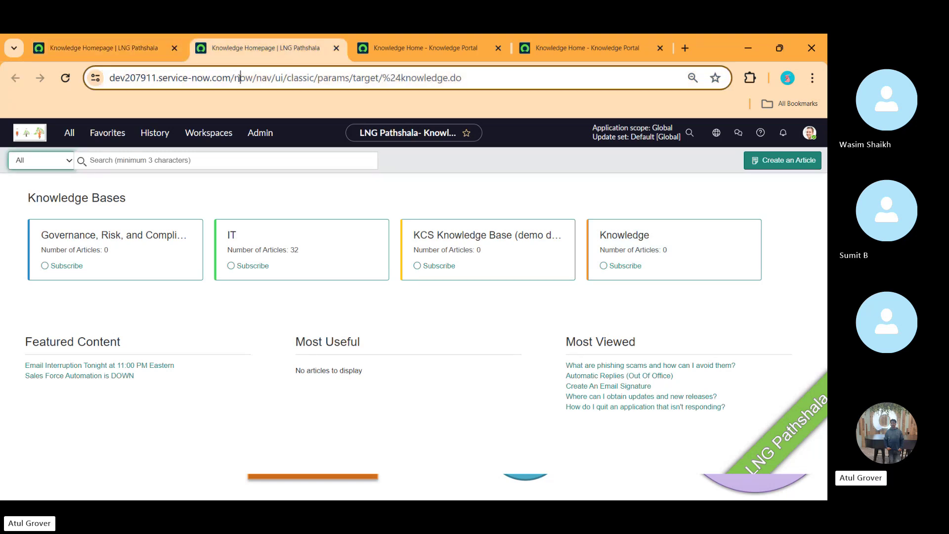
{"action": "left_click_drag", "start_coordinate": [282, 78], "coordinate": [539, 81]}
{"action": "key", "text": "BackSpace"}
{"action": "key", "text": "BackSpace"}
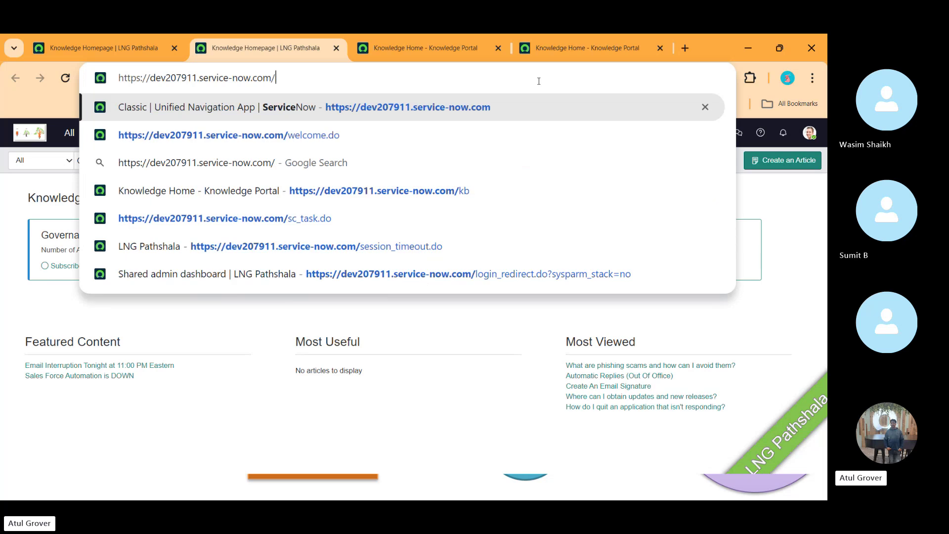
{"action": "type", "text": "kb_"}
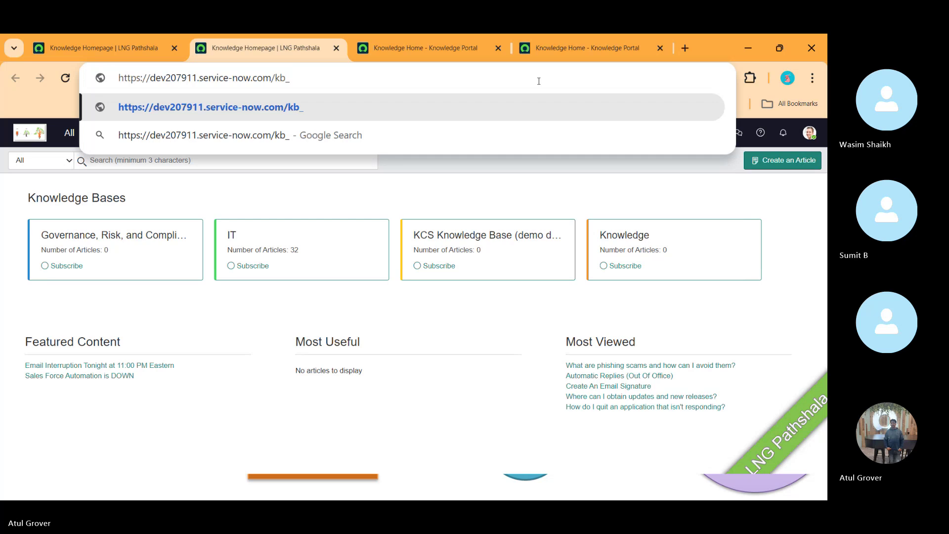
{"action": "type", "text": "knolw"}
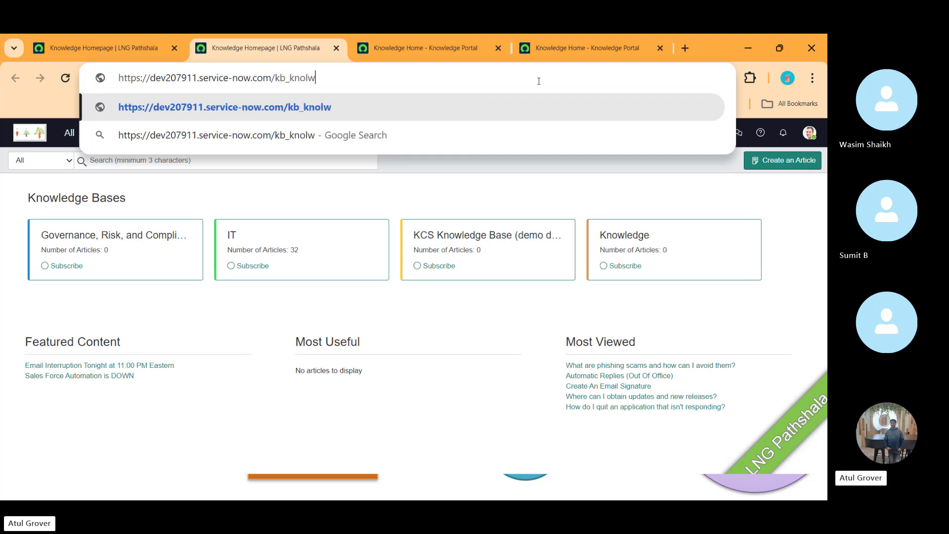
{"action": "key", "text": "BackSpace"}
{"action": "key", "text": "BackSpace"}
{"action": "type", "text": "wlede"}
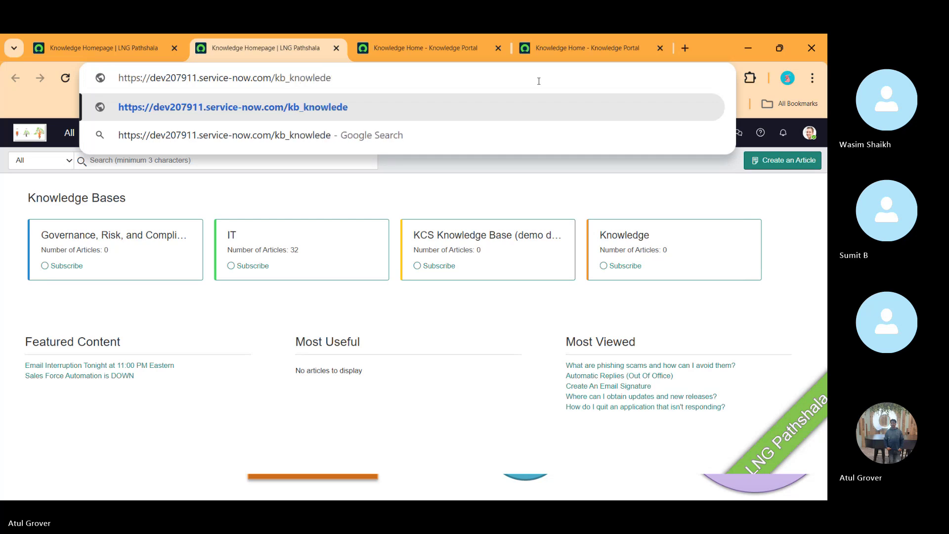
{"action": "key", "text": "BackSpace"}
{"action": "type", "text": "ge_l"}
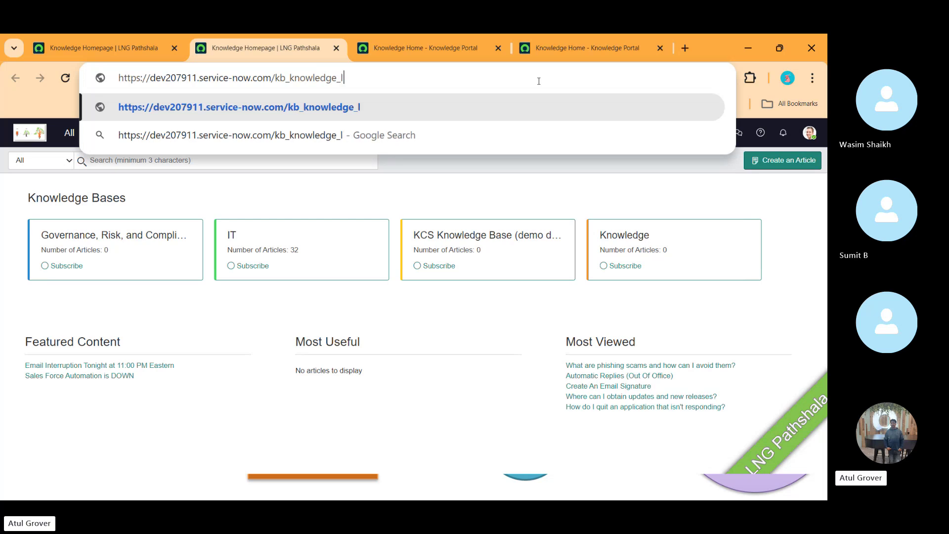
{"action": "type", "text": "ist."}
{"action": "key", "text": "Return"}
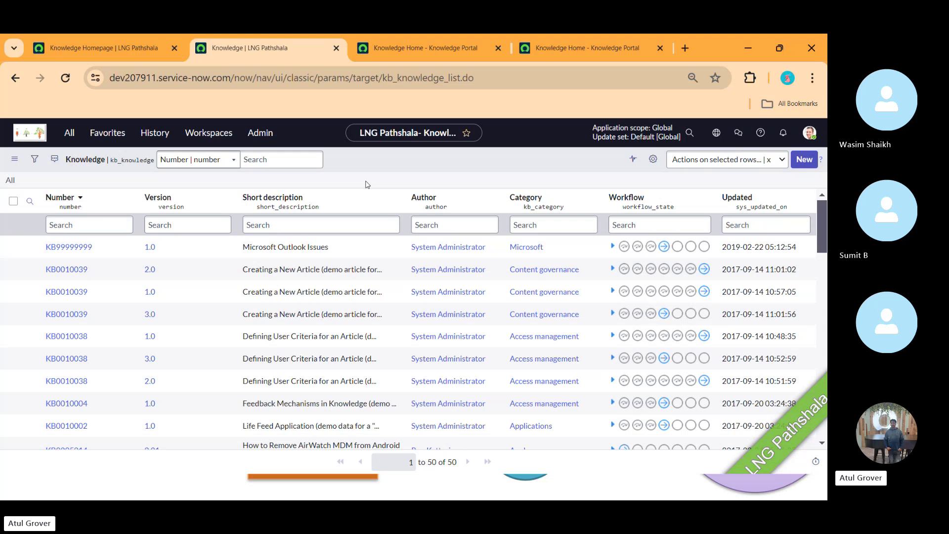
- Change the address to kb_knowledge_base_list.do to list the four knowledge bases
{"action": "left_click", "coordinate": [449, 77]}
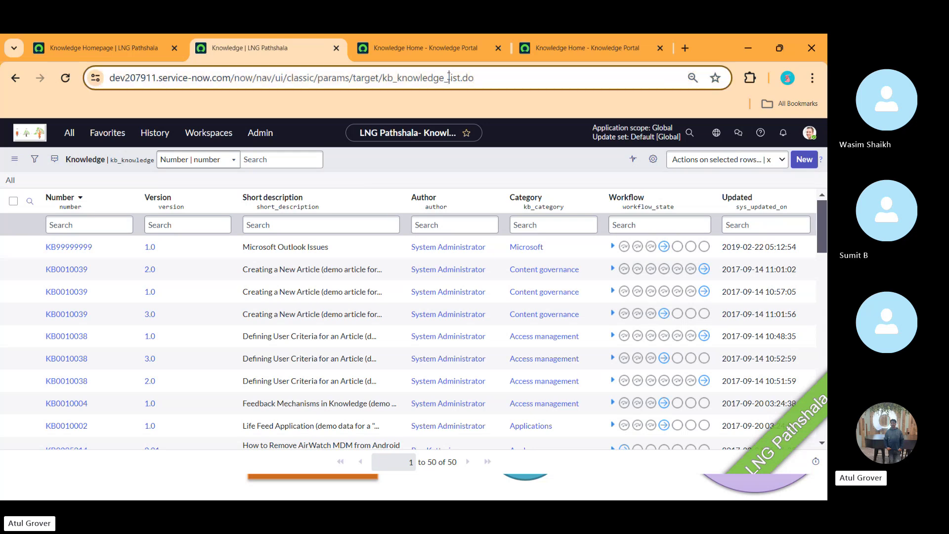
{"action": "key", "text": "Home"}
{"action": "key", "text": "ctrl+Right"}
{"action": "key", "text": "ctrl+Right"}
{"action": "key", "text": "ctrl+Right"}
{"action": "key", "text": "ctrl+Right"}
{"action": "key", "text": "ctrl+Right"}
{"action": "key", "text": "ctrl+Right"}
{"action": "key", "text": "ctrl+Right"}
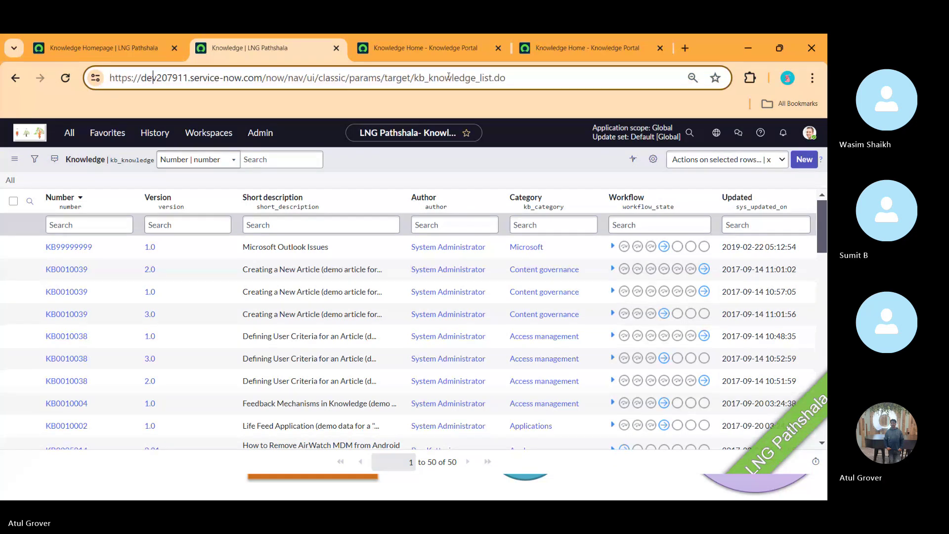
{"action": "key", "text": "ctrl+Right"}
{"action": "key", "text": "ctrl+Right"}
{"action": "key", "text": "ctrl+Right"}
{"action": "key", "text": "ctrl+Right"}
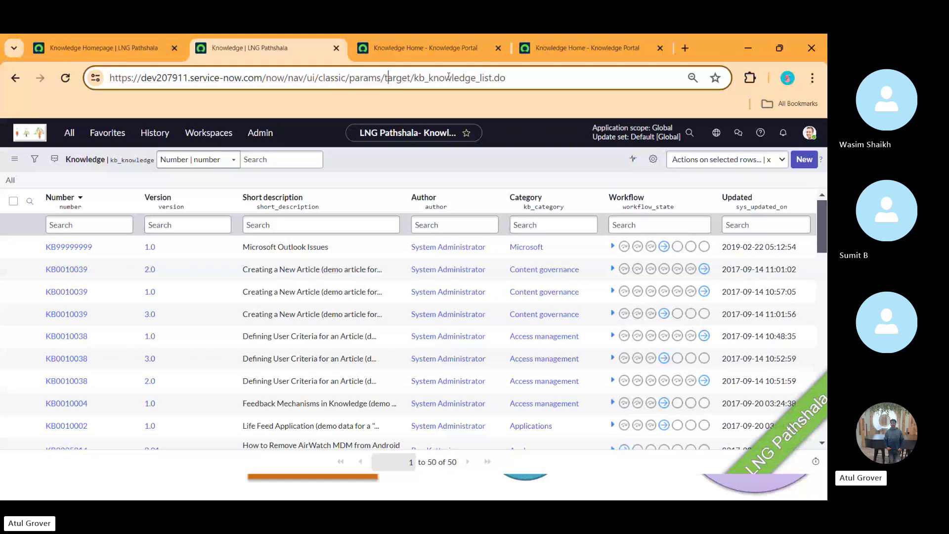
{"action": "key", "text": "Right"}
{"action": "key", "text": "Right"}
{"action": "key", "text": "Right"}
{"action": "key", "text": "Right"}
{"action": "key", "text": "Right"}
{"action": "key", "text": "Right"}
{"action": "key", "text": "Right"}
{"action": "key", "text": "Right"}
{"action": "key", "text": "Right"}
{"action": "key", "text": "Right"}
{"action": "key", "text": "Right"}
{"action": "key", "text": "Right"}
{"action": "key", "text": "Right"}
{"action": "key", "text": "Right"}
{"action": "type", "text": "base_"}
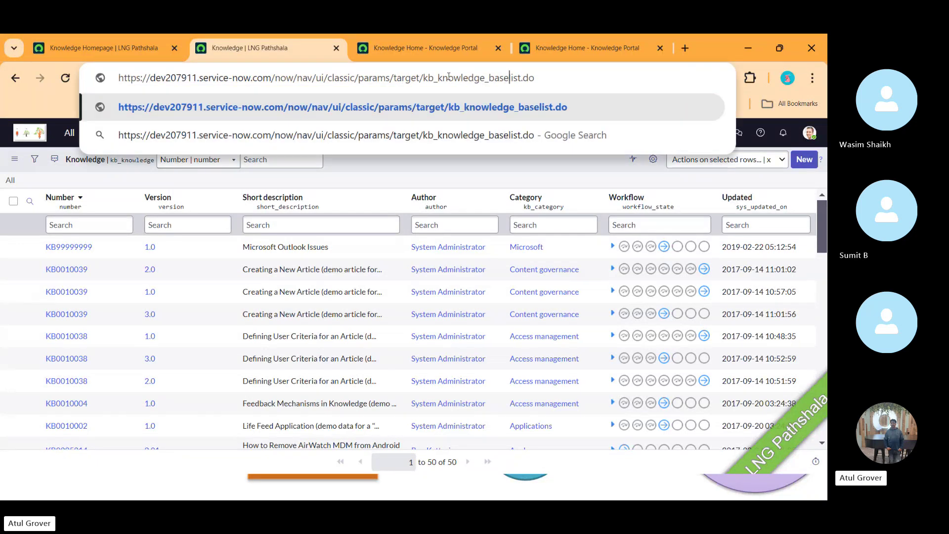
{"action": "key", "text": "Return"}
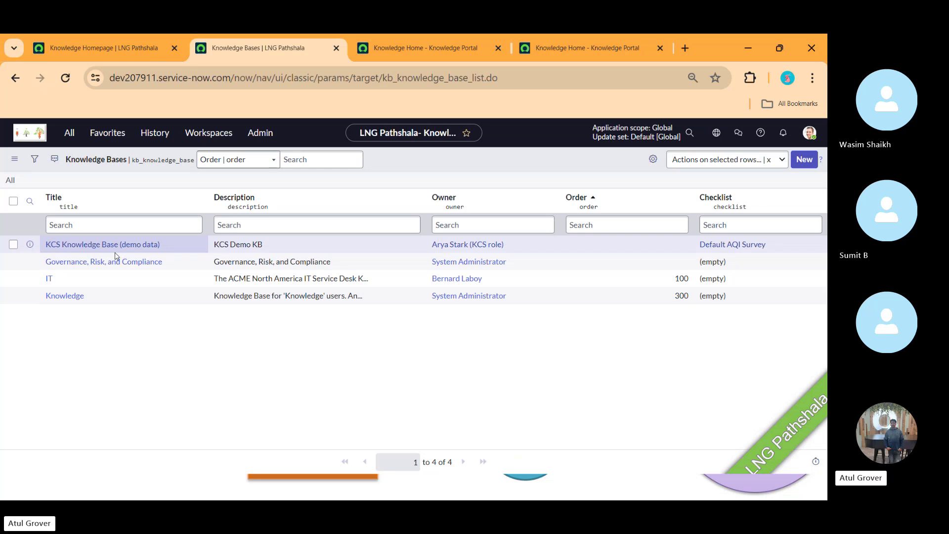
- Switch back to the Knowledge Homepage tab showing four knowledge bases, IT with 32 articles
{"action": "left_click", "coordinate": [113, 49]}
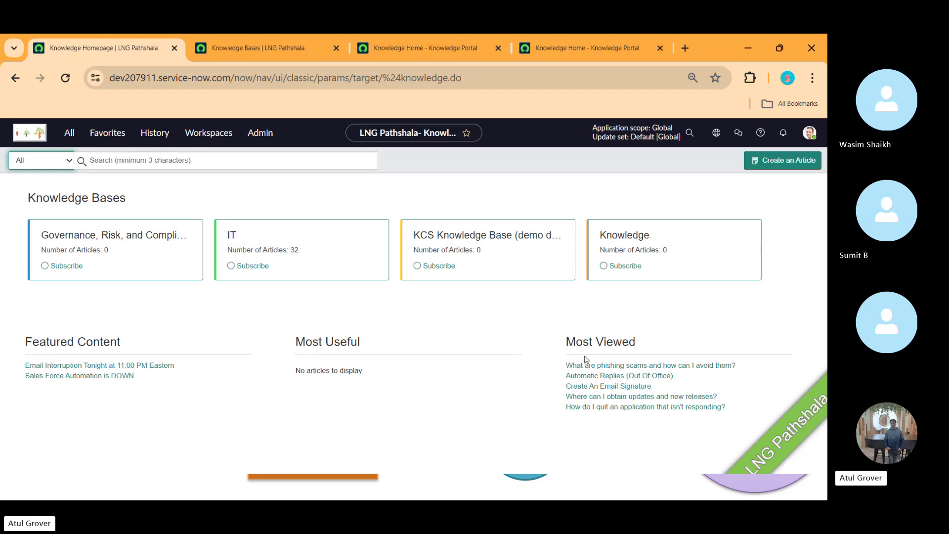
{"action": "left_click", "coordinate": [578, 48]}
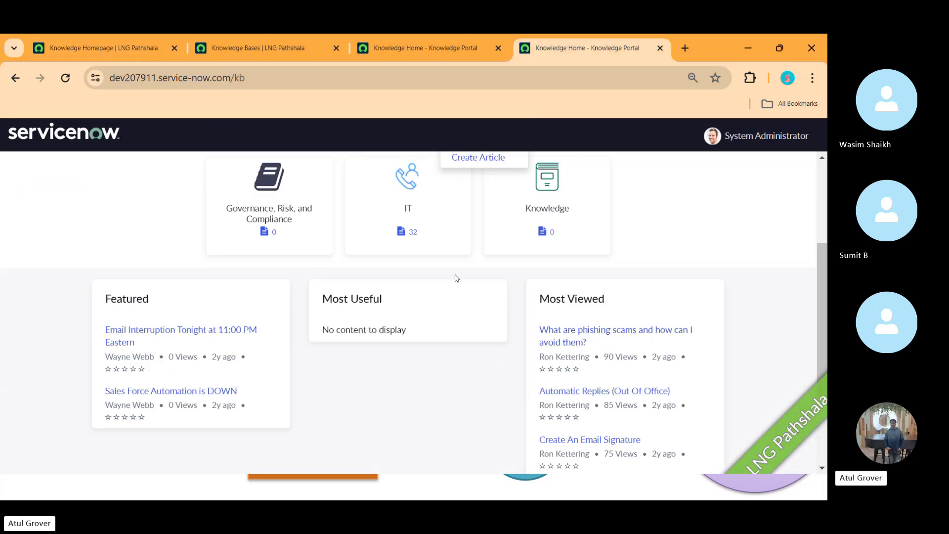
{"action": "left_click", "coordinate": [592, 332]}
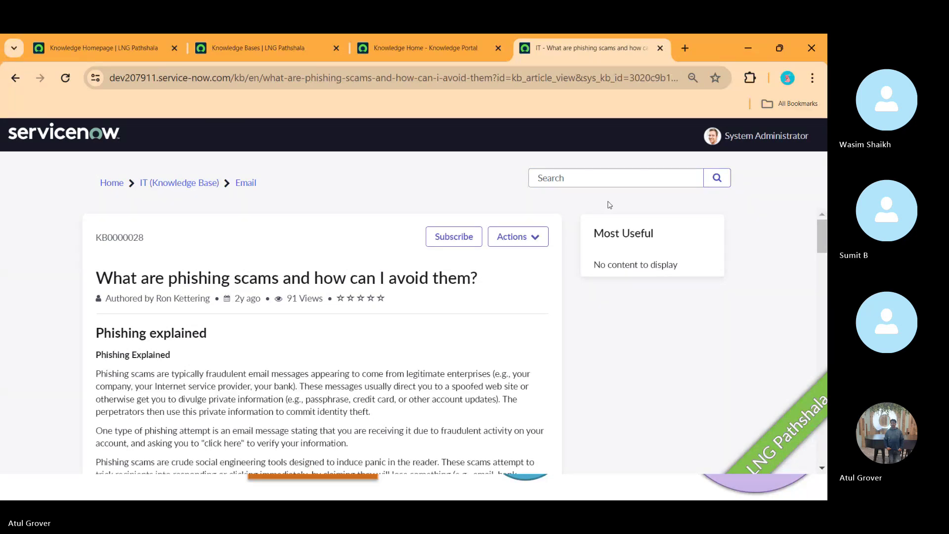
{"action": "left_click_drag", "start_coordinate": [822, 237], "coordinate": [824, 418]}
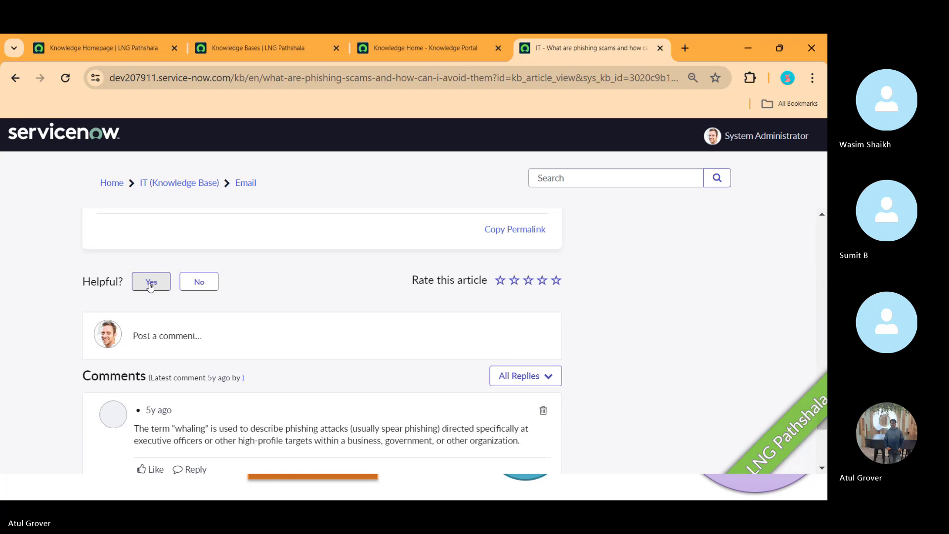
{"action": "left_click", "coordinate": [120, 41]}
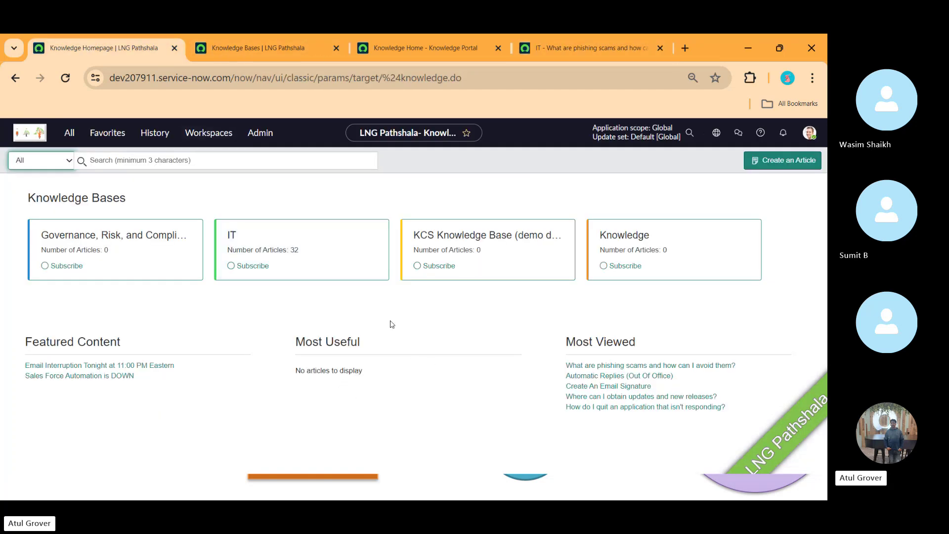
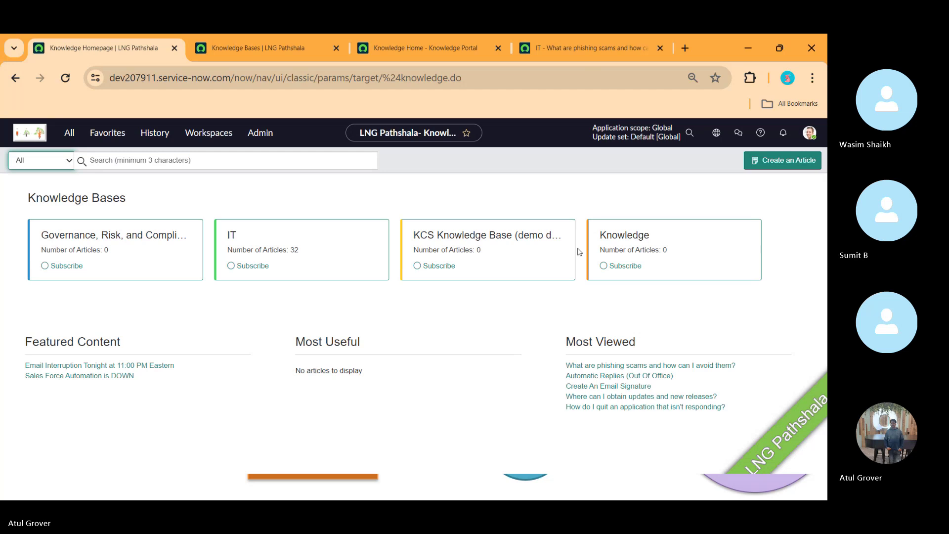
- Switch to the Knowledge Portal home page listing four knowledge bases and 32 articles
{"action": "left_click", "coordinate": [451, 47]}
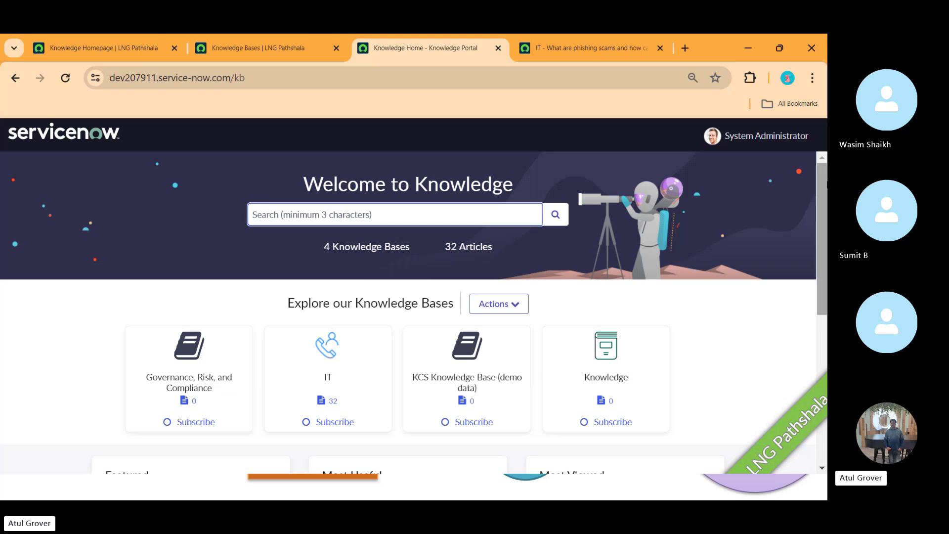
- Open the IT article 'What are phishing scams' and scroll to its reader comments
{"action": "left_click", "coordinate": [599, 48]}
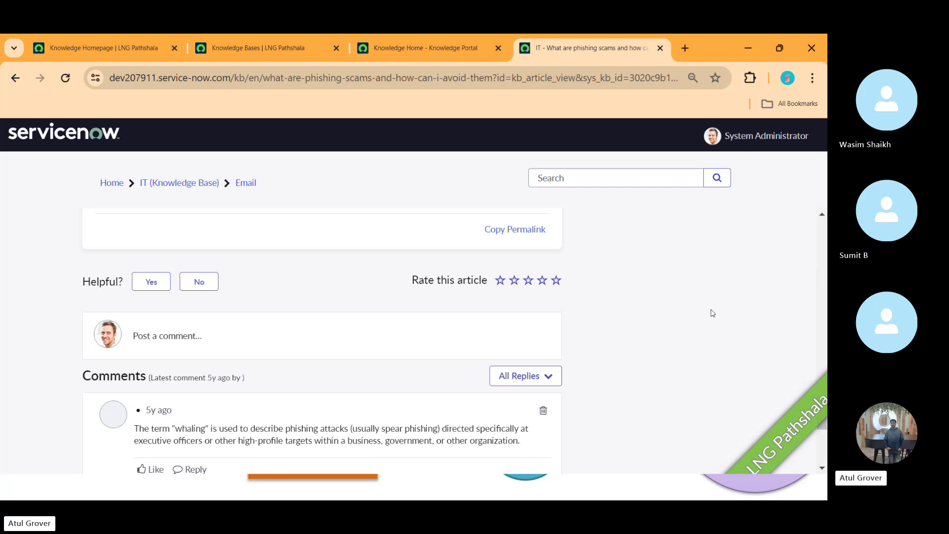
{"action": "scroll", "coordinate": [704, 310], "scroll_direction": "down", "scroll_amount": 5}
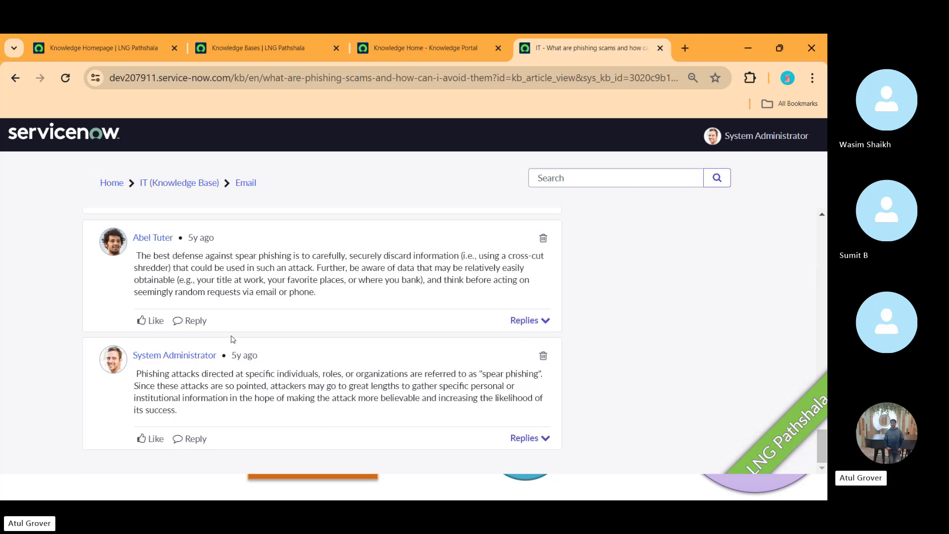
- Start a reply to the first comment, then scroll back up the article
{"action": "left_click", "coordinate": [186, 322]}
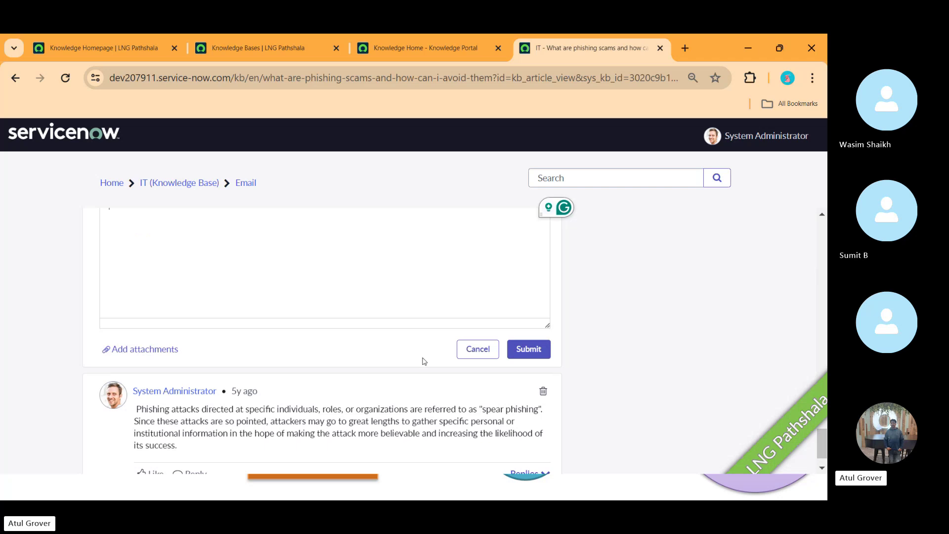
{"action": "left_click_drag", "start_coordinate": [823, 454], "coordinate": [822, 378]}
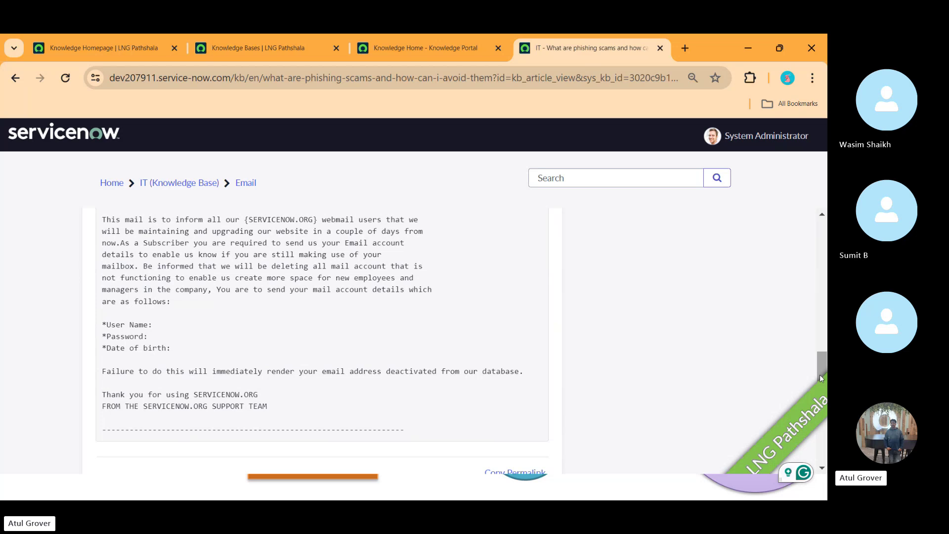
{"action": "left_click_drag", "start_coordinate": [821, 379], "coordinate": [821, 337]}
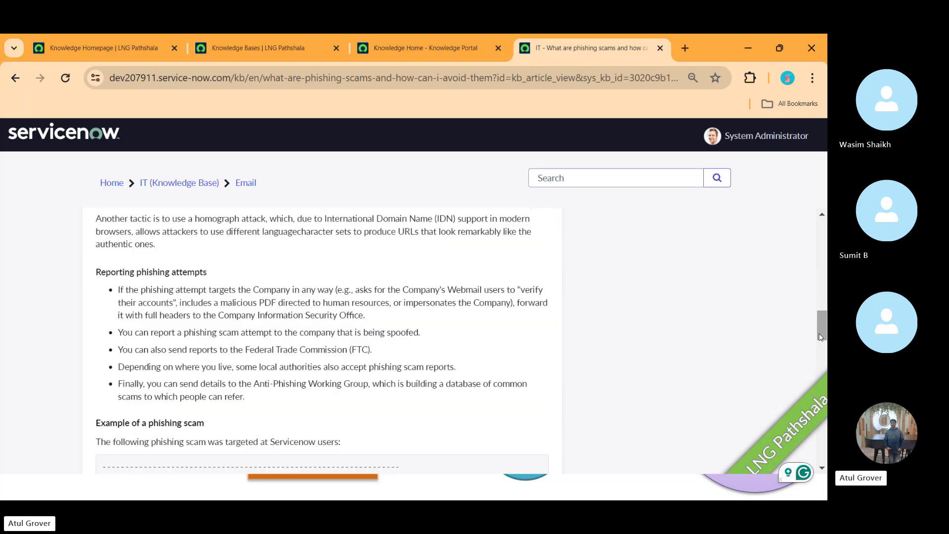
- Glance at Knowledge Home, then return to the article's 'CONFIRM YOUR ACCOUNT' sample email
{"action": "left_click", "coordinate": [425, 48]}
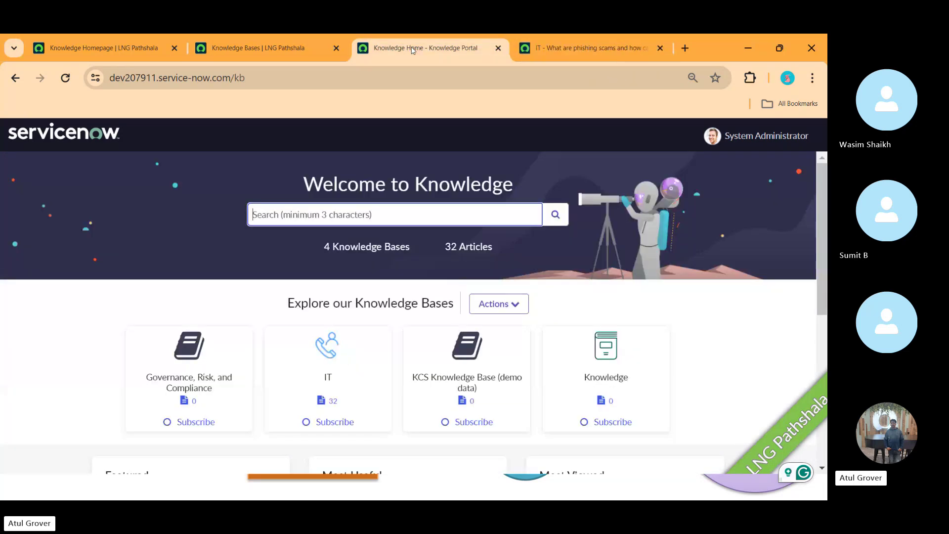
{"action": "left_click", "coordinate": [586, 49]}
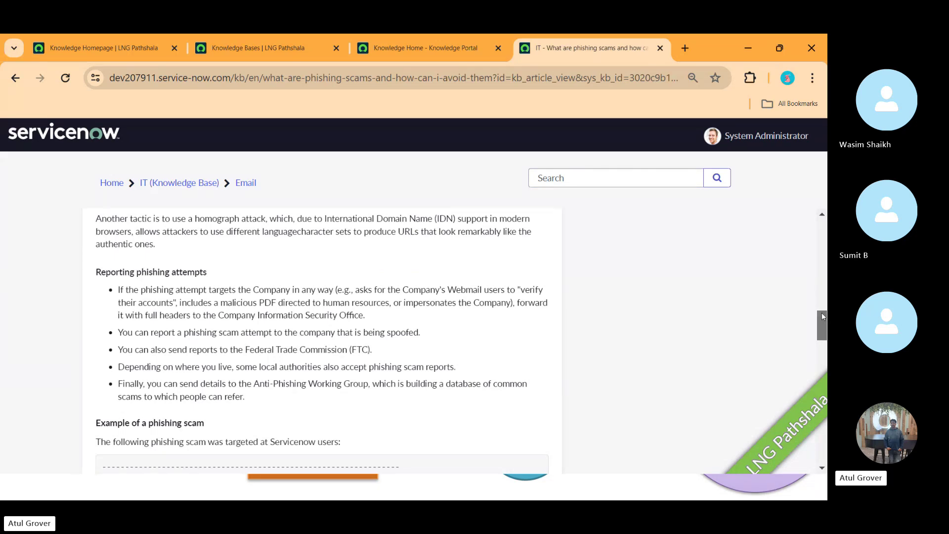
{"action": "left_click_drag", "start_coordinate": [822, 312], "coordinate": [822, 349]}
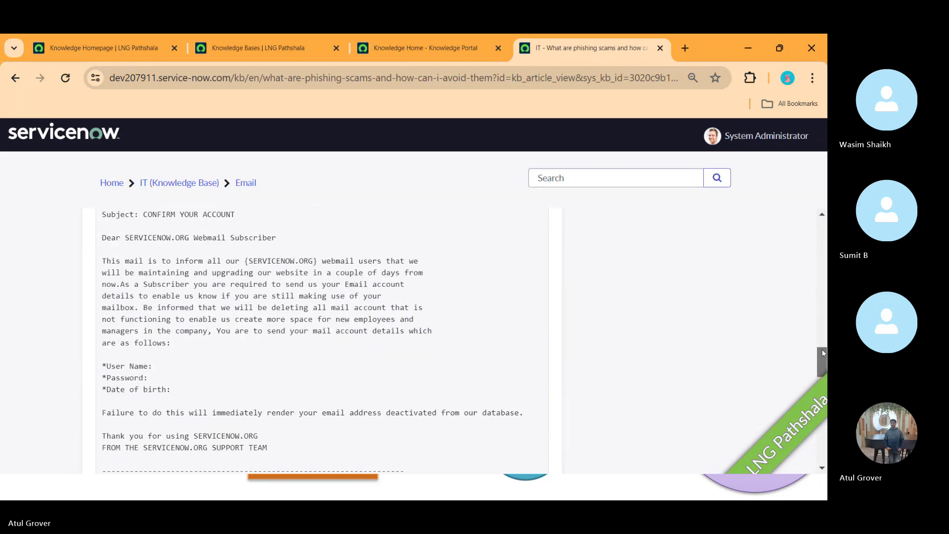
- Load the Service Portal at dev207911.service-now.com/sp in a new tab
{"action": "left_click", "coordinate": [685, 47]}
{"action": "type", "text": "de"}
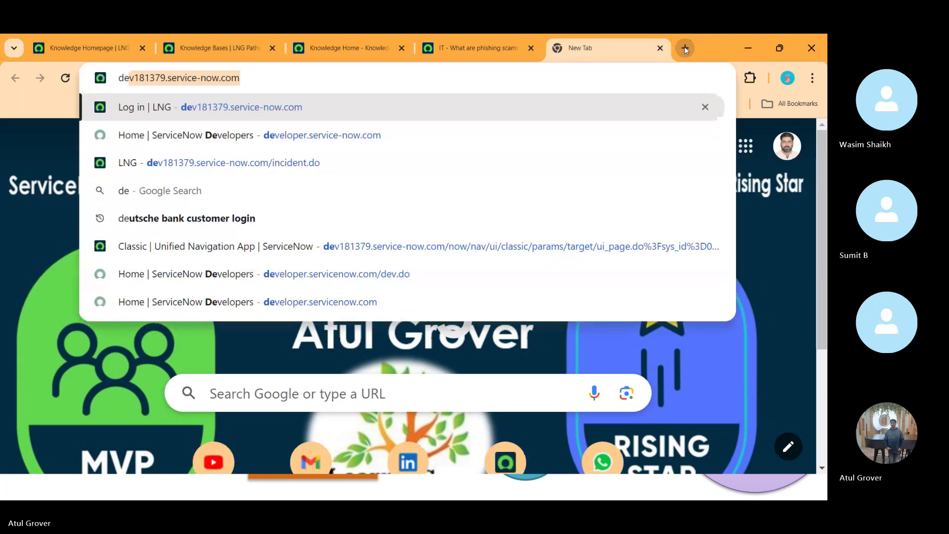
{"action": "type", "text": "v207911"}
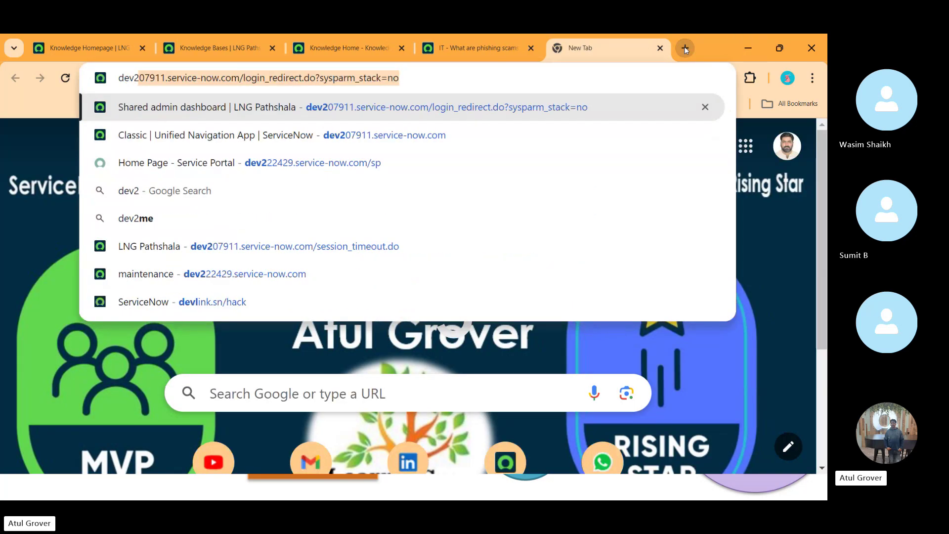
{"action": "key", "text": "Right"}
{"action": "key", "text": "BackSpace"}
{"action": "key", "text": "BackSpace"}
{"action": "key", "text": "BackSpace"}
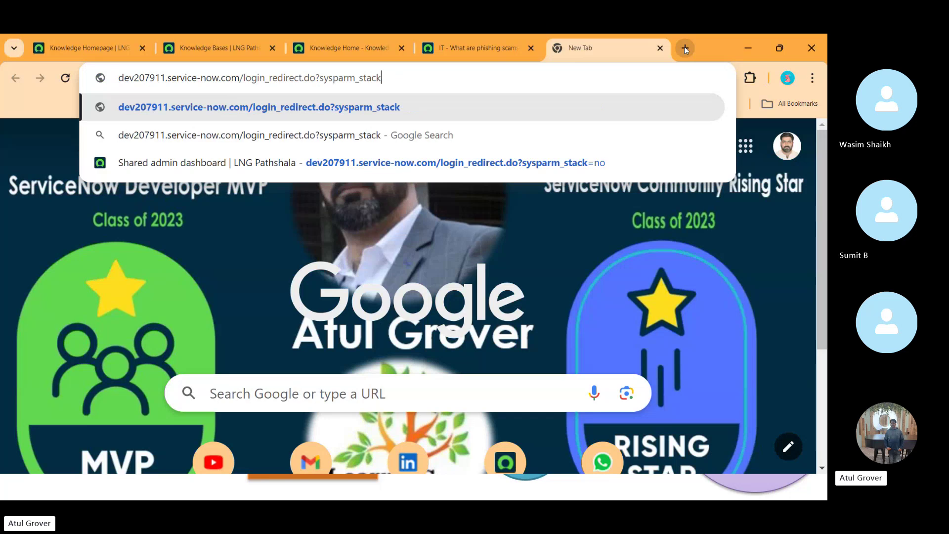
{"action": "key", "text": "BackSpace"}
{"action": "key", "text": "BackSpace"}
{"action": "key", "text": "BackSpace"}
{"action": "key", "text": "BackSpace"}
{"action": "key", "text": "BackSpace"}
{"action": "key", "text": "BackSpace"}
{"action": "key", "text": "BackSpace"}
{"action": "key", "text": "BackSpace"}
{"action": "key", "text": "BackSpace"}
{"action": "key", "text": "BackSpace"}
{"action": "key", "text": "BackSpace"}
{"action": "key", "text": "BackSpace"}
{"action": "key", "text": "BackSpace"}
{"action": "key", "text": "BackSpace"}
{"action": "key", "text": "BackSpace"}
{"action": "key", "text": "BackSpace"}
{"action": "key", "text": "BackSpace"}
{"action": "key", "text": "BackSpace"}
{"action": "key", "text": "BackSpace"}
{"action": "key", "text": "BackSpace"}
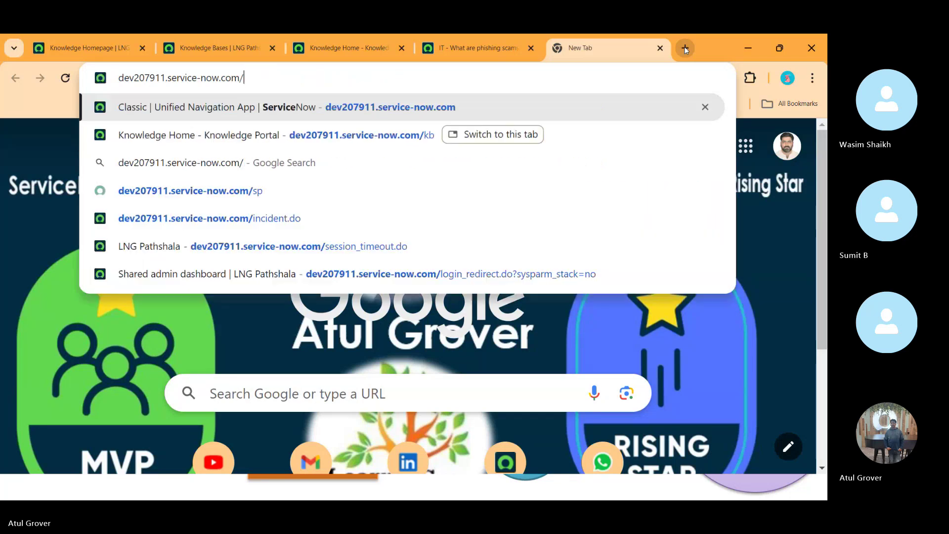
{"action": "type", "text": "sp"}
{"action": "key", "text": "Return"}
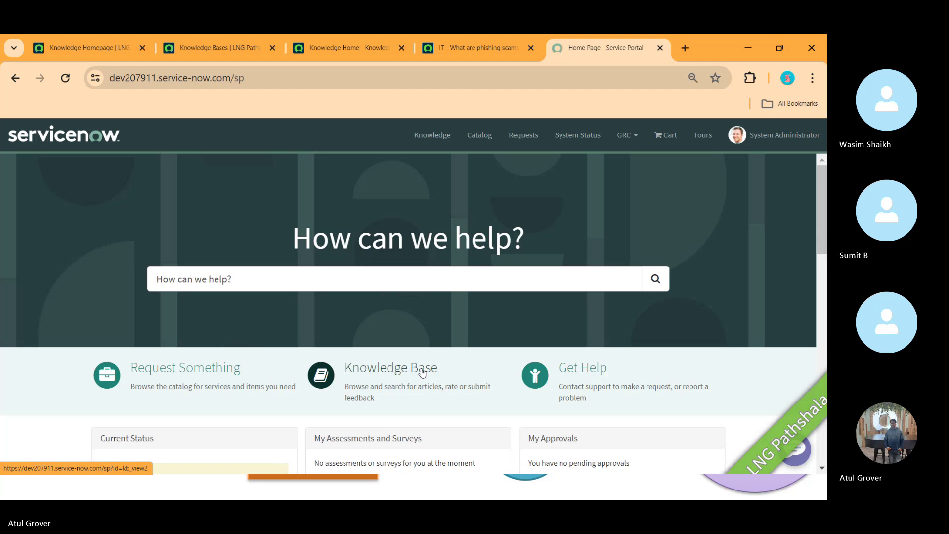
- Open the phishing scams article from the Service Portal Knowledge Base and view its comments
{"action": "left_click", "coordinate": [413, 374]}
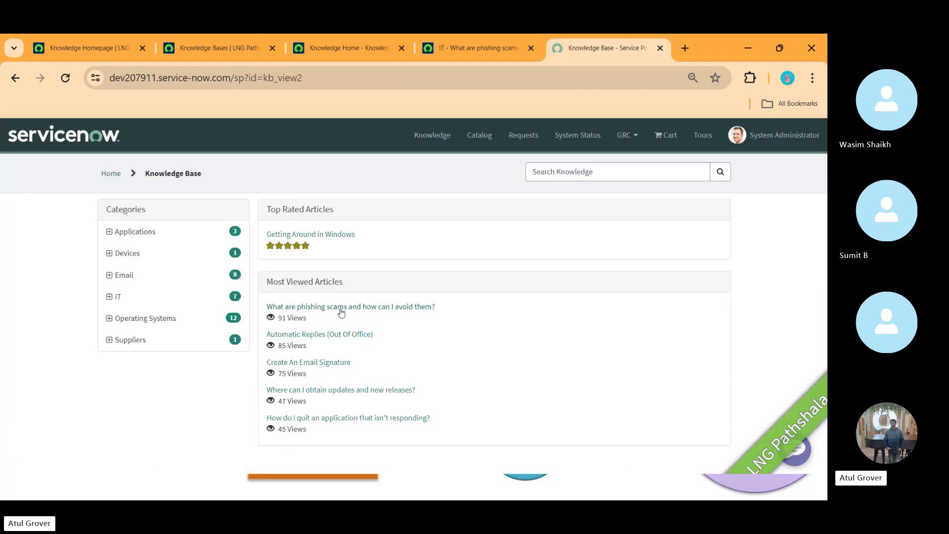
{"action": "left_click", "coordinate": [341, 308]}
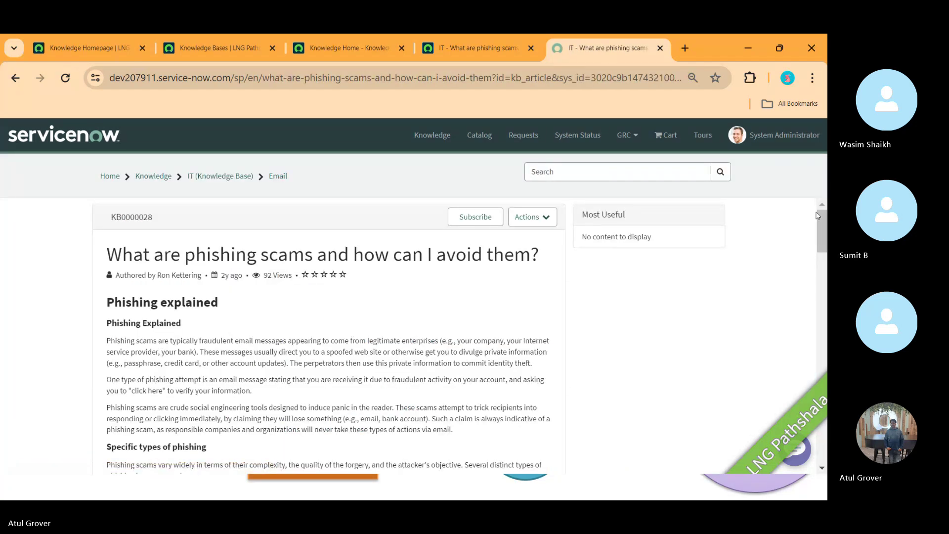
{"action": "left_click_drag", "start_coordinate": [820, 219], "coordinate": [822, 420]}
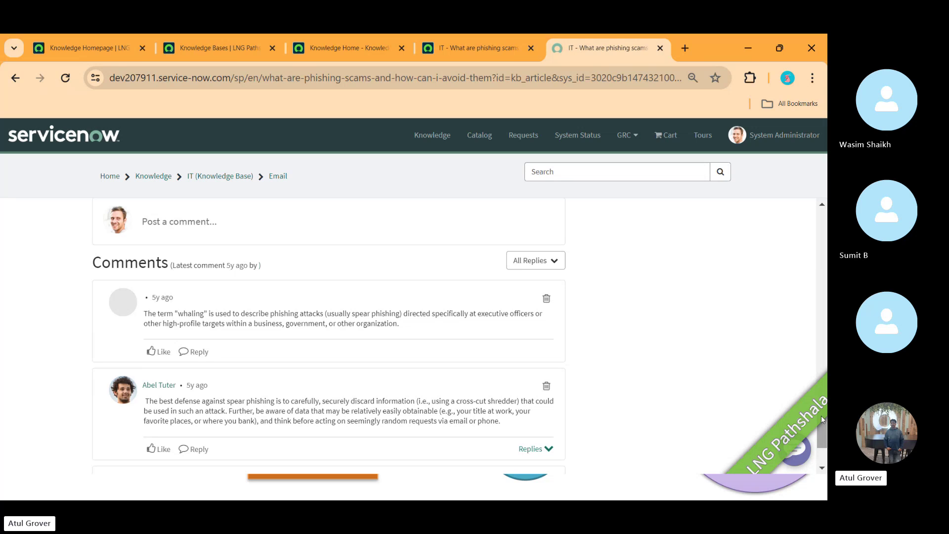
- Review the Knowledge Portal article's open reply editor, then return to the Knowledge home page
{"action": "left_click", "coordinate": [471, 48]}
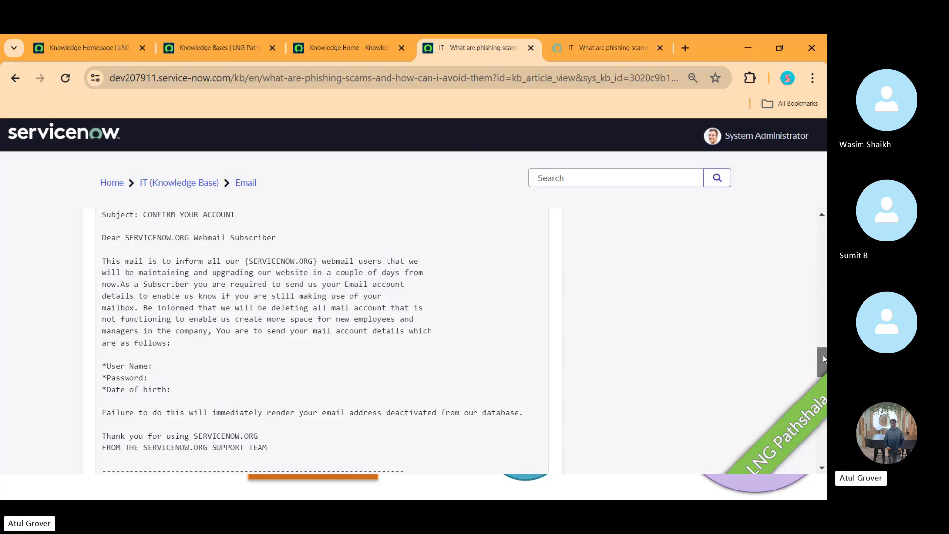
{"action": "left_click_drag", "start_coordinate": [823, 355], "coordinate": [823, 421]}
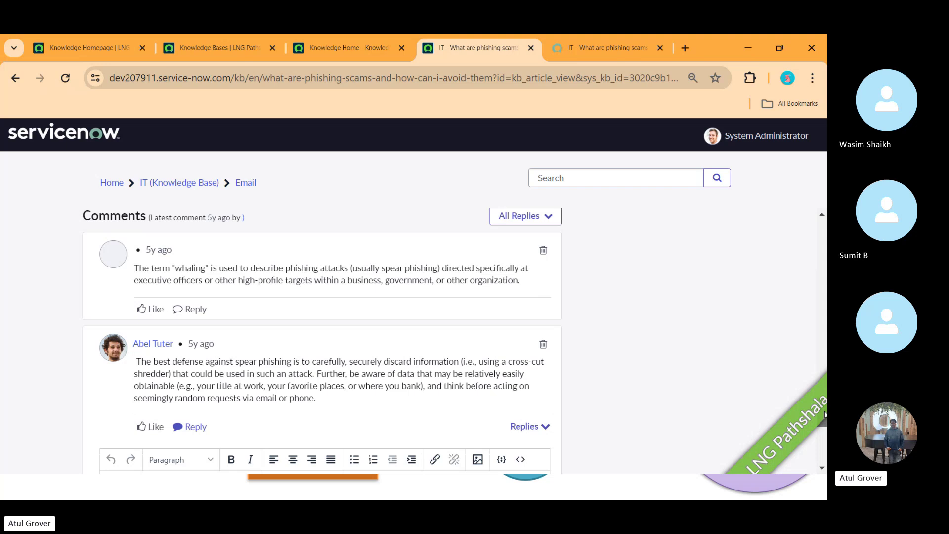
{"action": "scroll", "coordinate": [303, 367], "scroll_direction": "down", "scroll_amount": 6}
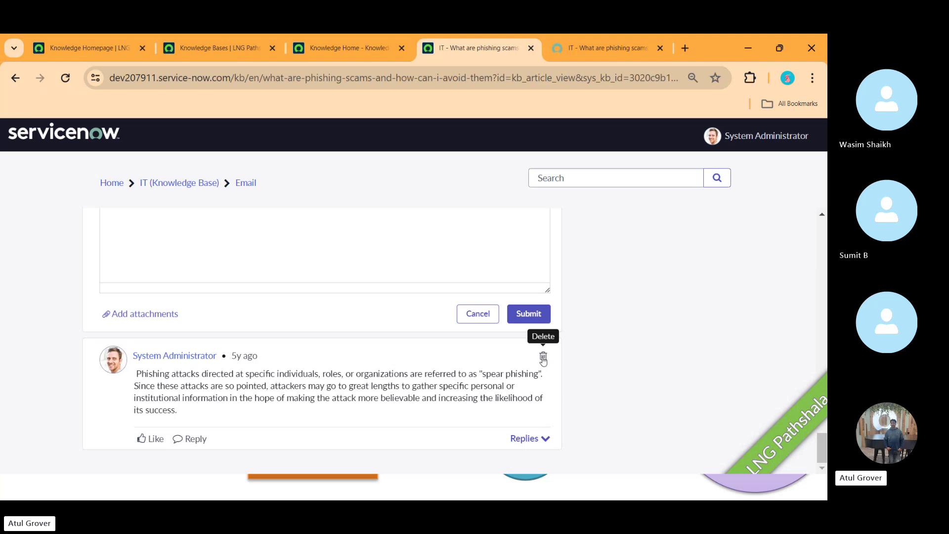
{"action": "left_click", "coordinate": [355, 46]}
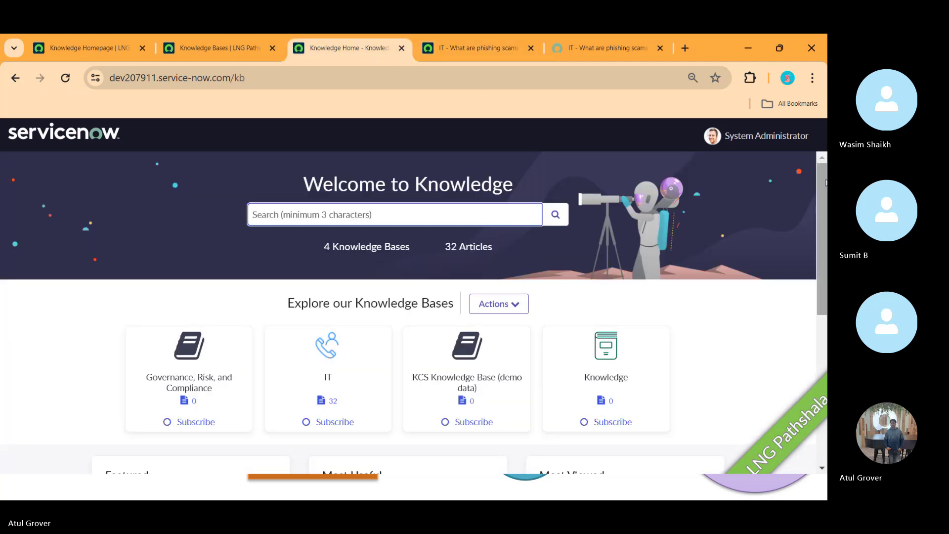
- Scroll to the Featured, Most Useful and Most Viewed lists, then switch to the slide show
{"action": "scroll", "coordinate": [826, 182], "scroll_direction": "down", "scroll_amount": 3}
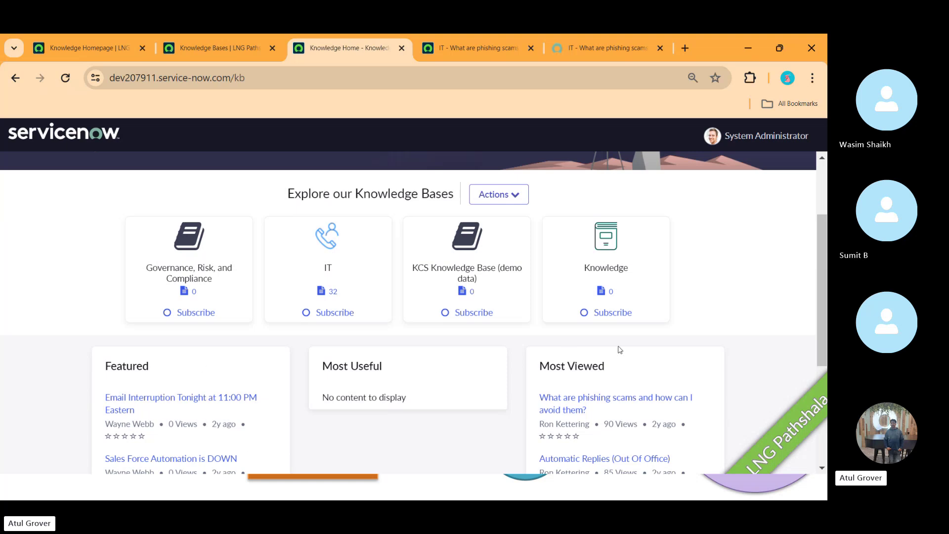
{"action": "scroll", "coordinate": [817, 303], "scroll_direction": "down", "scroll_amount": 2}
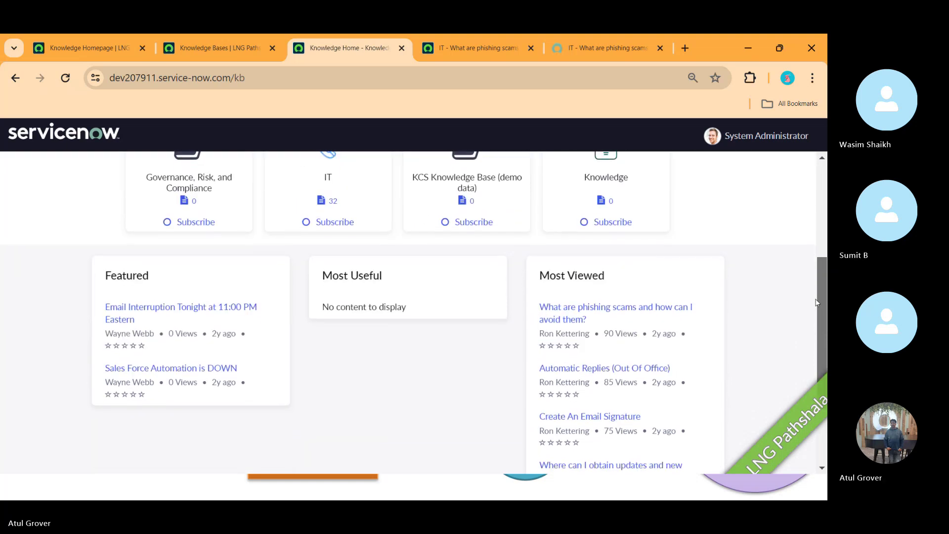
{"action": "scroll", "coordinate": [817, 303], "scroll_direction": "down", "scroll_amount": 2}
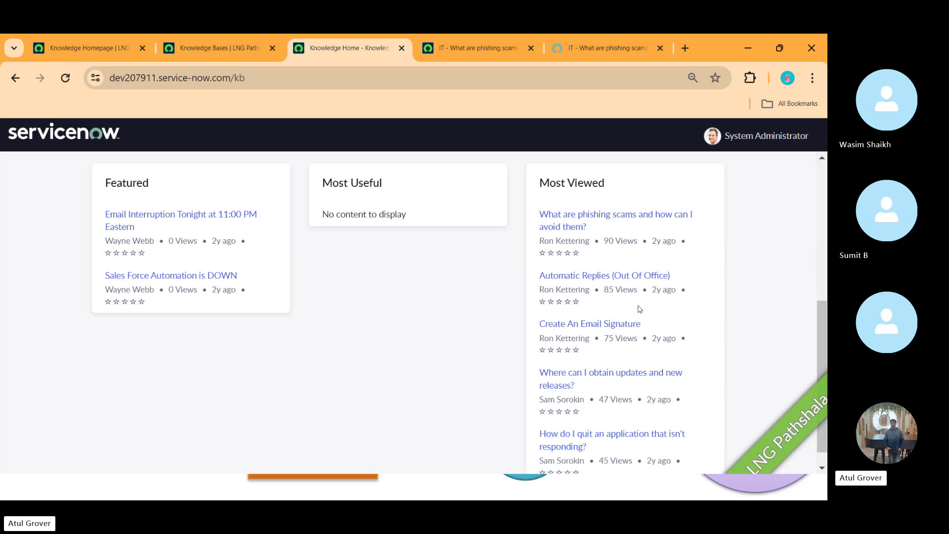
{"action": "key", "text": "alt+Tab"}
{"action": "key", "text": "alt+Tab"}
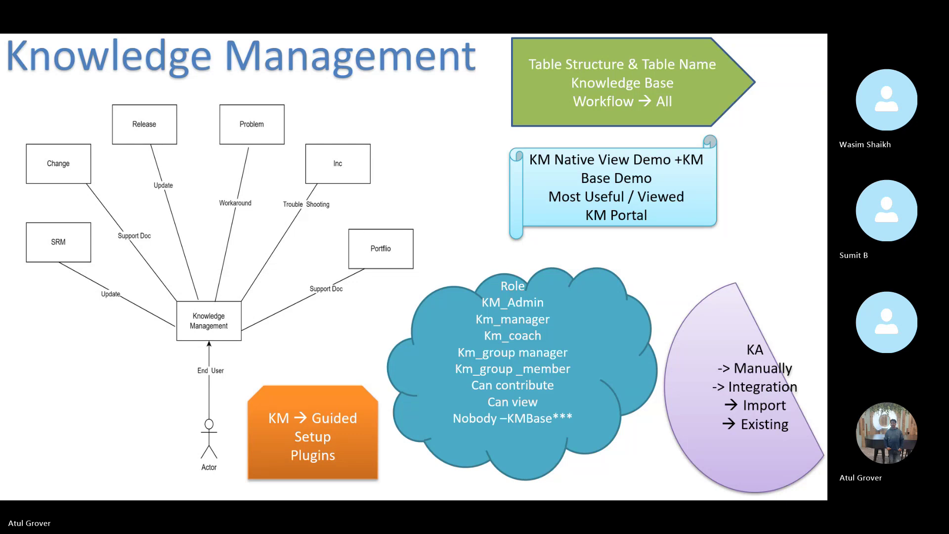
{"action": "key", "text": "alt+Tab"}
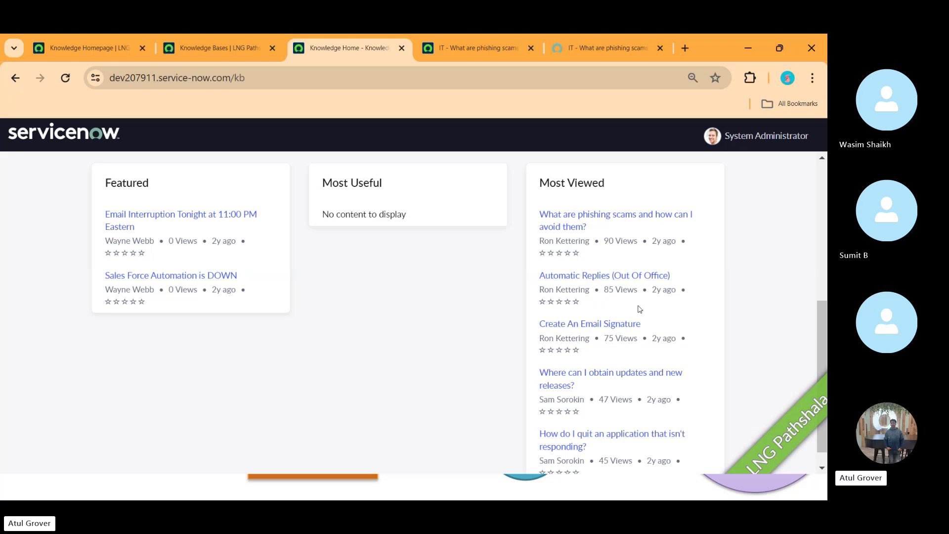
- Filter the navigator by 'know' and open Knowledge Administration's Guided Setup
{"action": "left_click", "coordinate": [108, 50]}
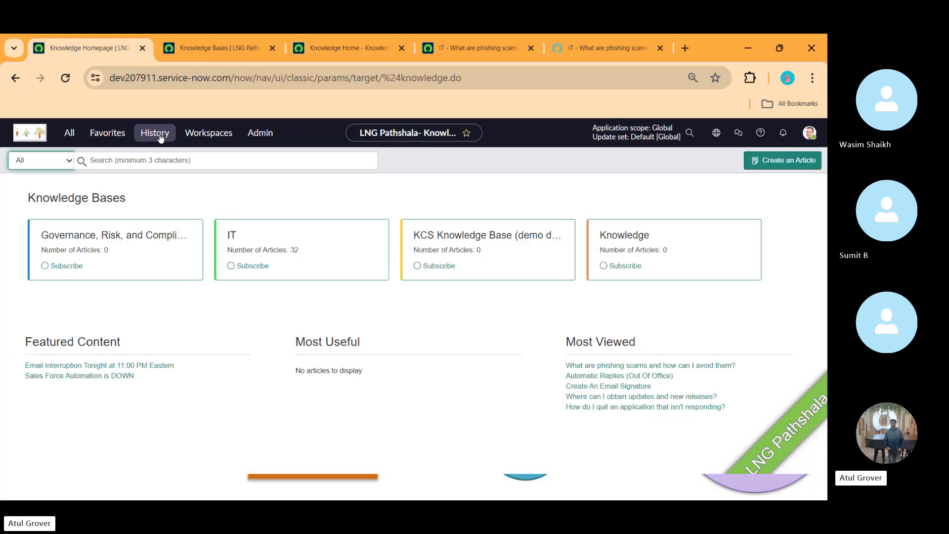
{"action": "left_click", "coordinate": [71, 135]}
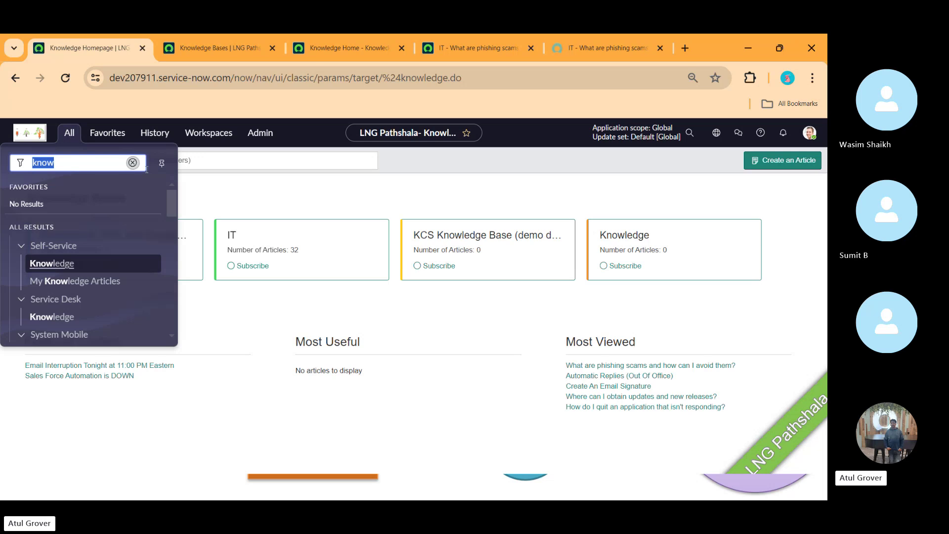
{"action": "left_click_drag", "start_coordinate": [173, 207], "coordinate": [173, 281]}
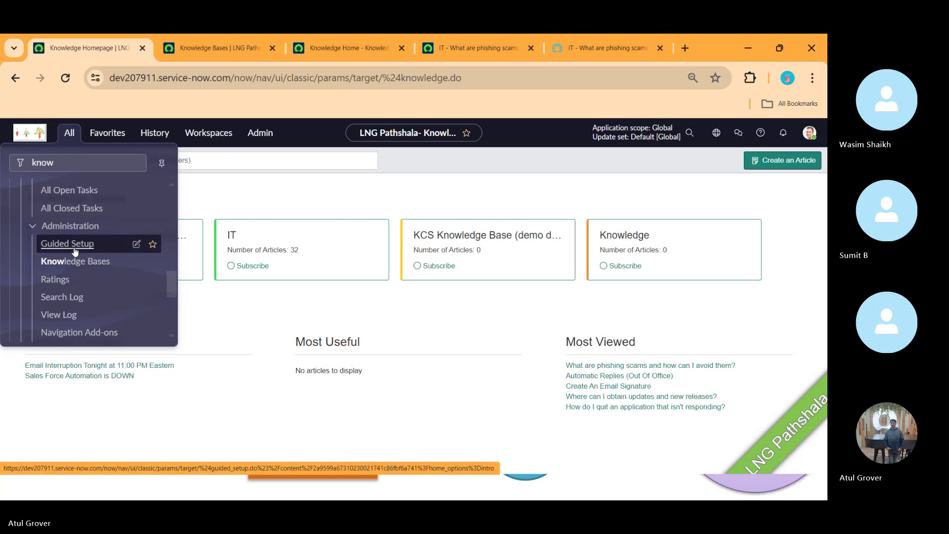
{"action": "left_click", "coordinate": [75, 251]}
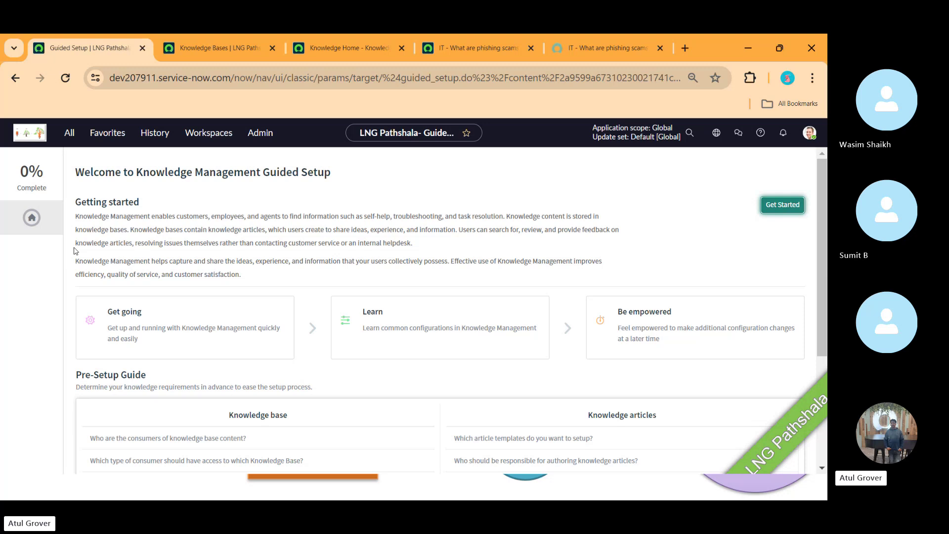
{"action": "key", "text": "alt+Tab"}
{"action": "key", "text": "Tab"}
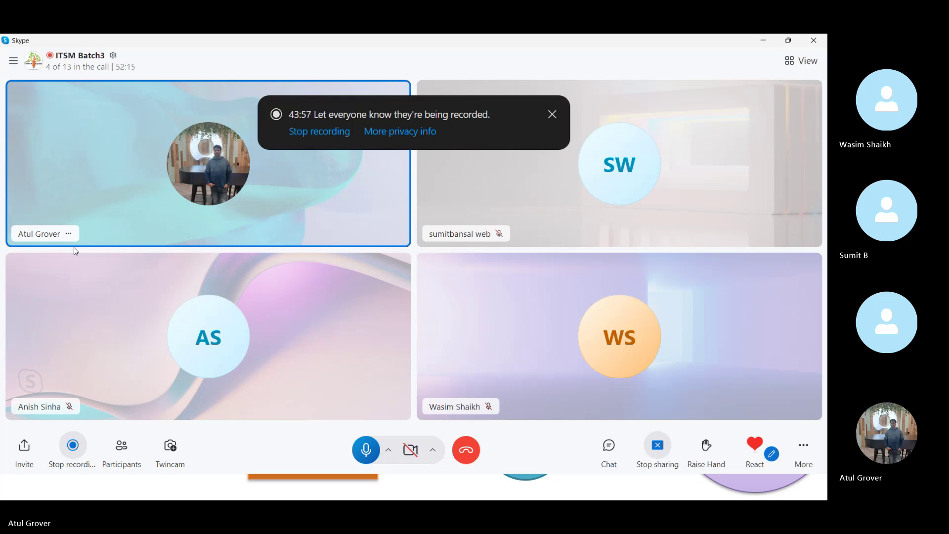
{"action": "key", "text": "alt+Tab"}
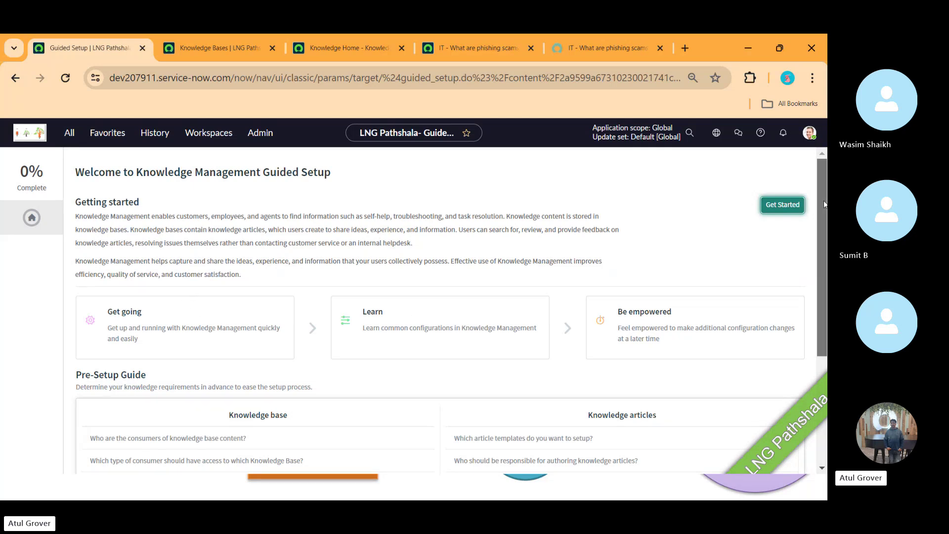
- Review the Pre-Setup Guide questions and start the Knowledge Management guided setup
{"action": "scroll", "coordinate": [824, 201], "scroll_direction": "down", "scroll_amount": 3}
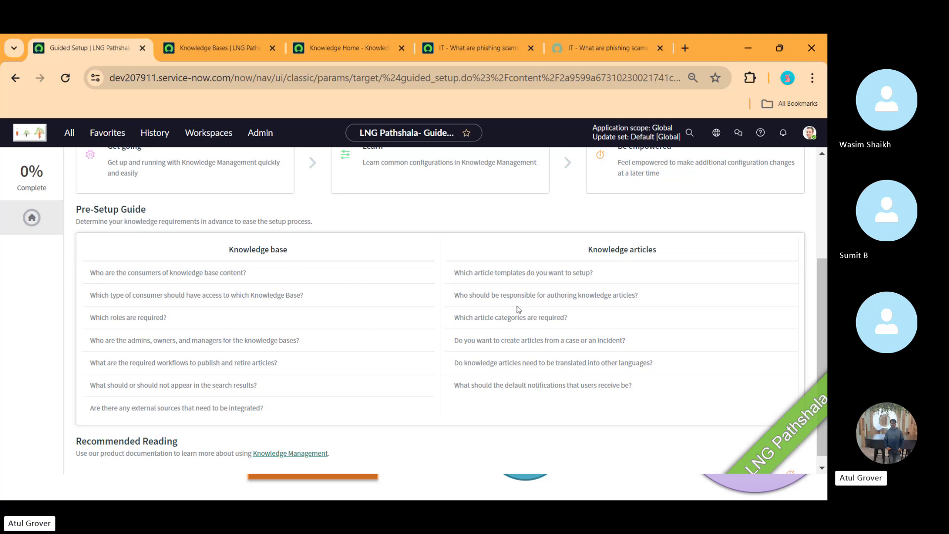
{"action": "left_click_drag", "start_coordinate": [819, 278], "coordinate": [820, 213]}
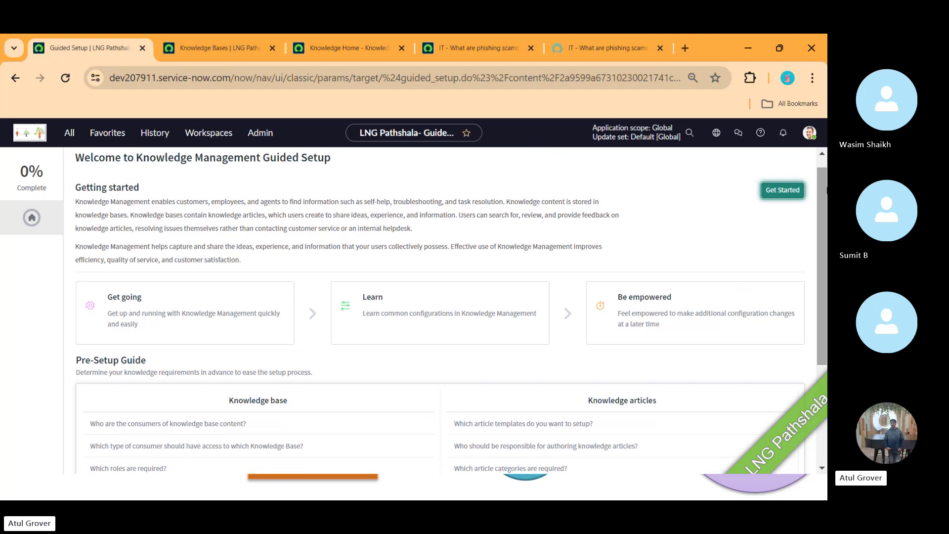
{"action": "left_click", "coordinate": [782, 191]}
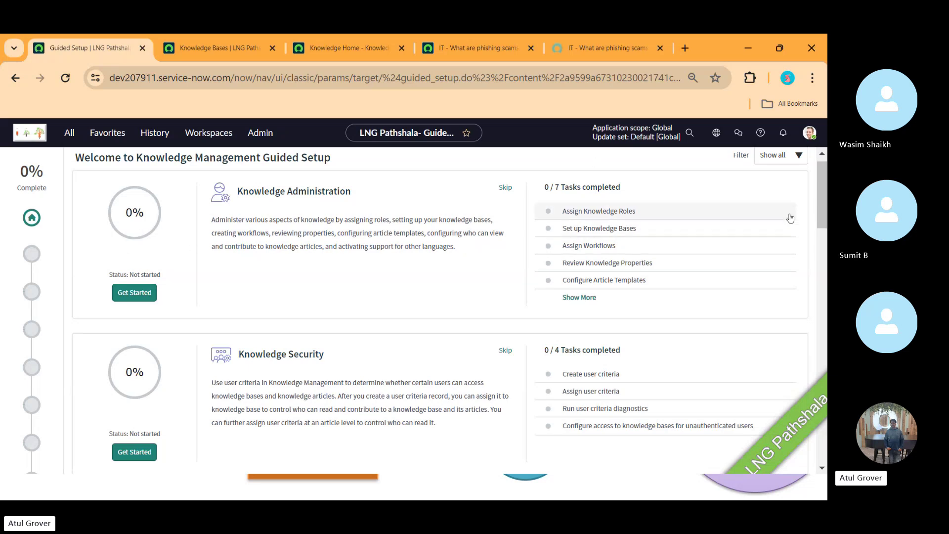
- Show the Knowledge Bases list: KCS, Governance, Risk, and Compliance, IT, and Knowledge
{"action": "left_click_drag", "start_coordinate": [823, 197], "coordinate": [826, 176]}
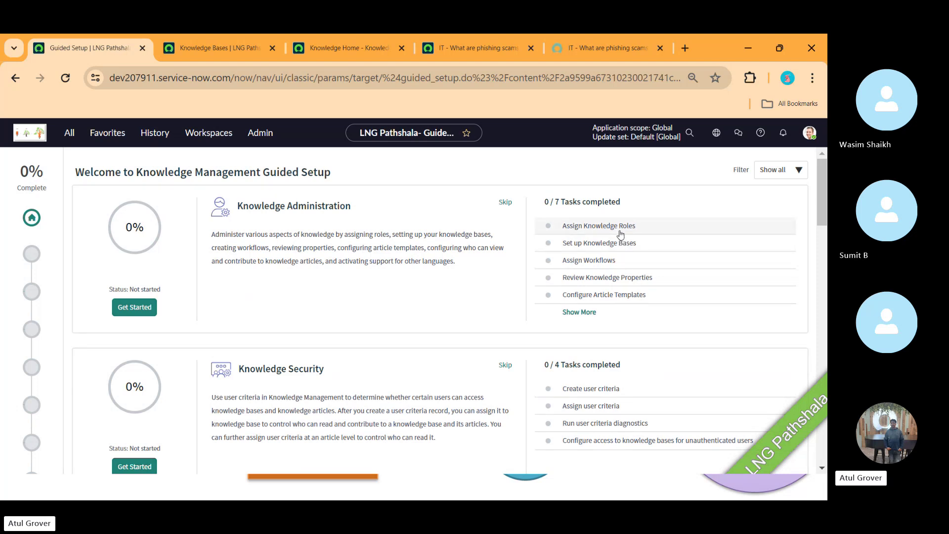
{"action": "left_click", "coordinate": [221, 41]}
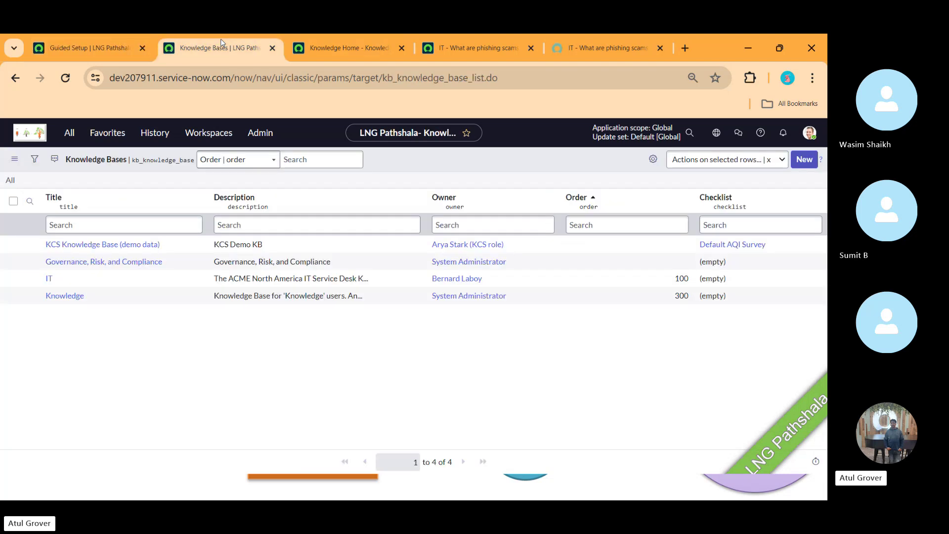
- Open the User Roles list by filtering the navigator for 'user a'
{"action": "left_click", "coordinate": [64, 134]}
{"action": "type", "text": "useer a"}
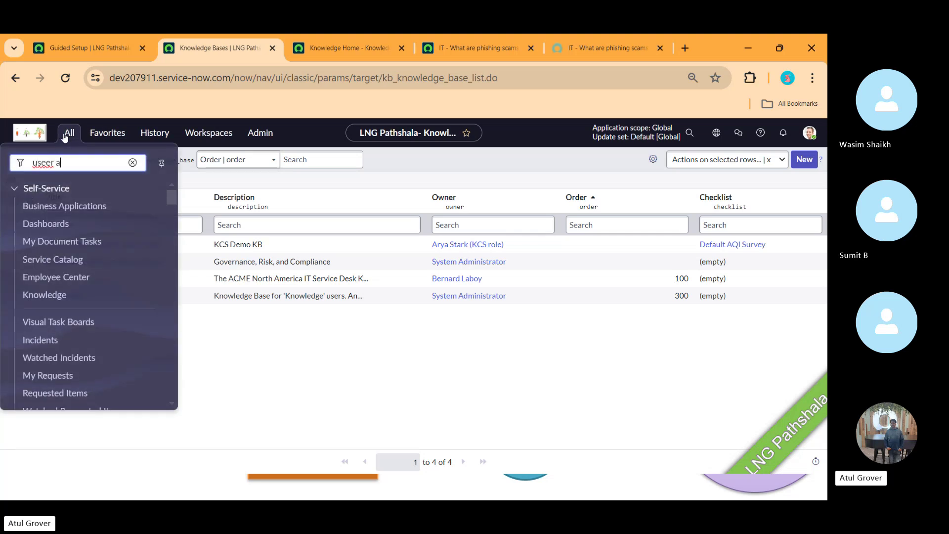
{"action": "key", "text": "BackSpace"}
{"action": "key", "text": "BackSpace"}
{"action": "key", "text": "BackSpace"}
{"action": "key", "text": "BackSpace"}
{"action": "type", "text": "r a"}
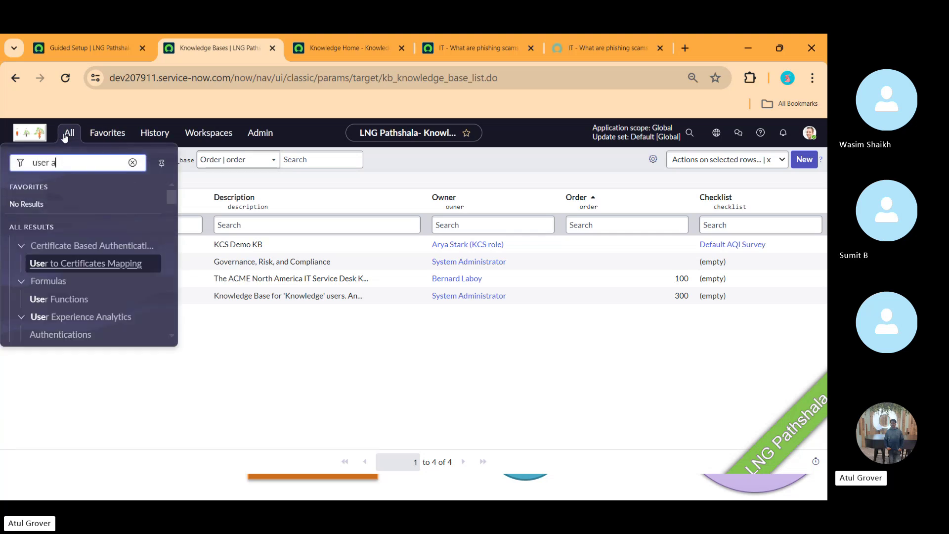
{"action": "left_click", "coordinate": [48, 316]}
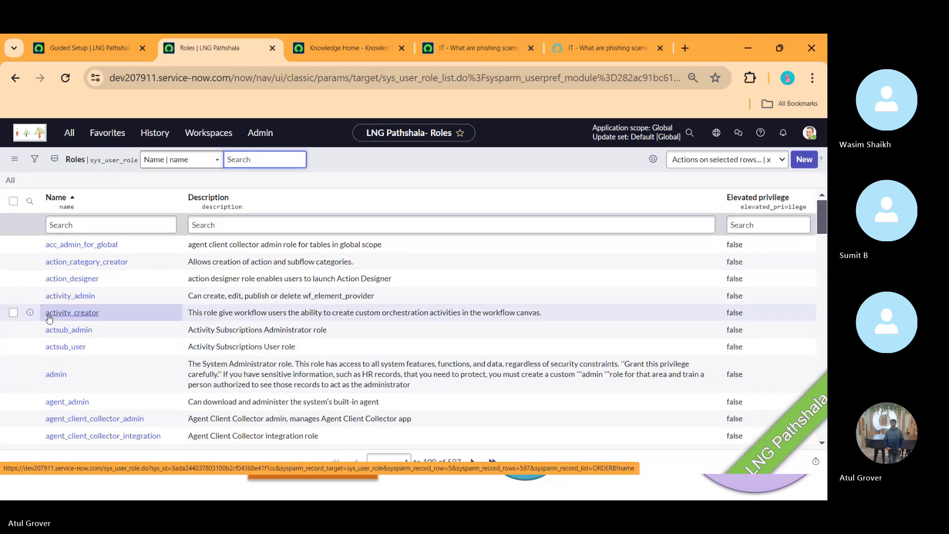
- Filter roles to names starting with 'know', then return to the Guided Setup page
{"action": "left_click", "coordinate": [109, 225]}
{"action": "type", "text": "kno"}
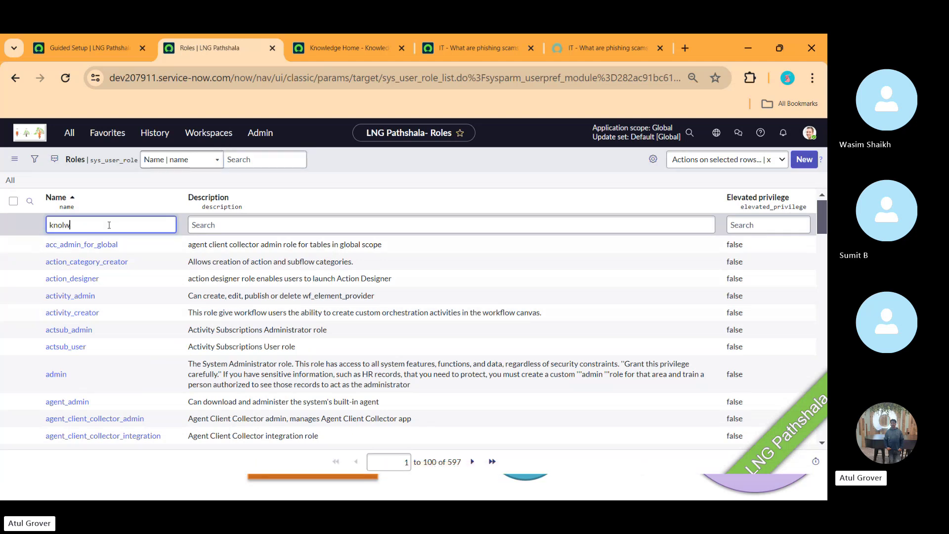
{"action": "type", "text": "w"}
{"action": "key", "text": "Return"}
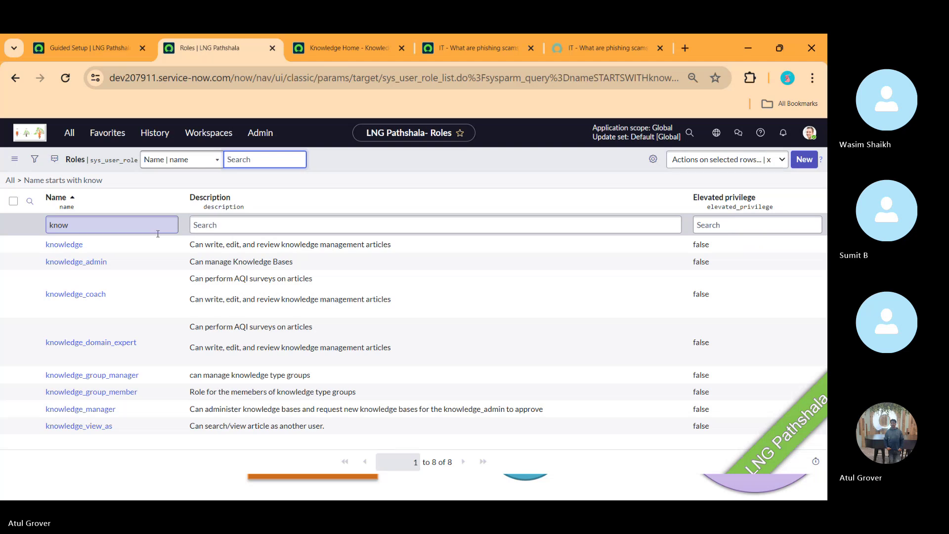
{"action": "left_click", "coordinate": [97, 37]}
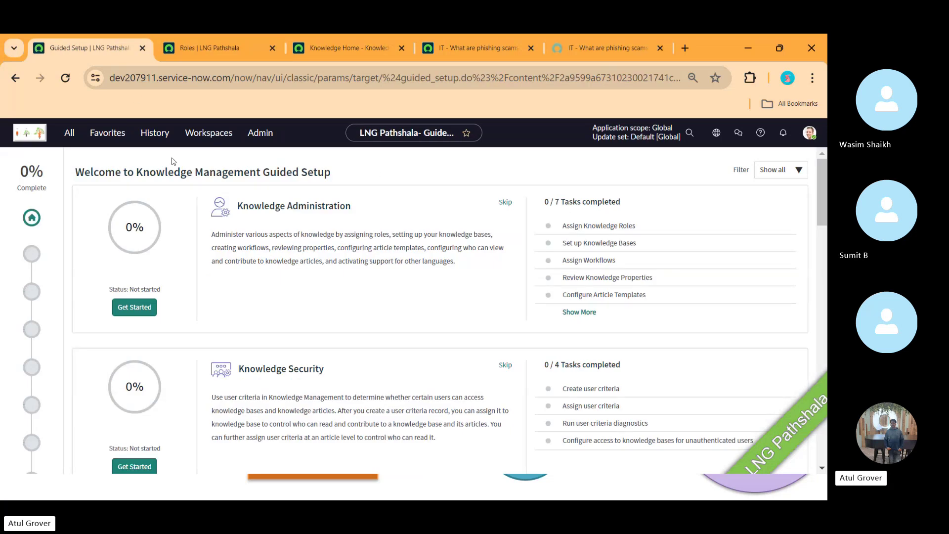
- Open Assign Knowledge Roles to list the 8 'know' roles, including knowledge_admin and knowledge_manager
{"action": "left_click", "coordinate": [624, 226]}
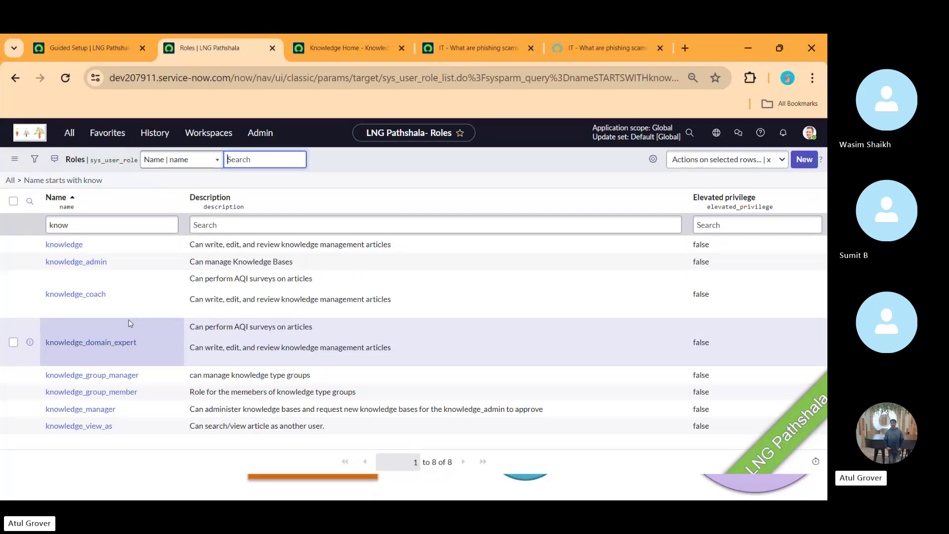
- Return to the Knowledge Management Guided Setup page, with Knowledge Administration still at 0/7
{"action": "left_click", "coordinate": [84, 57]}
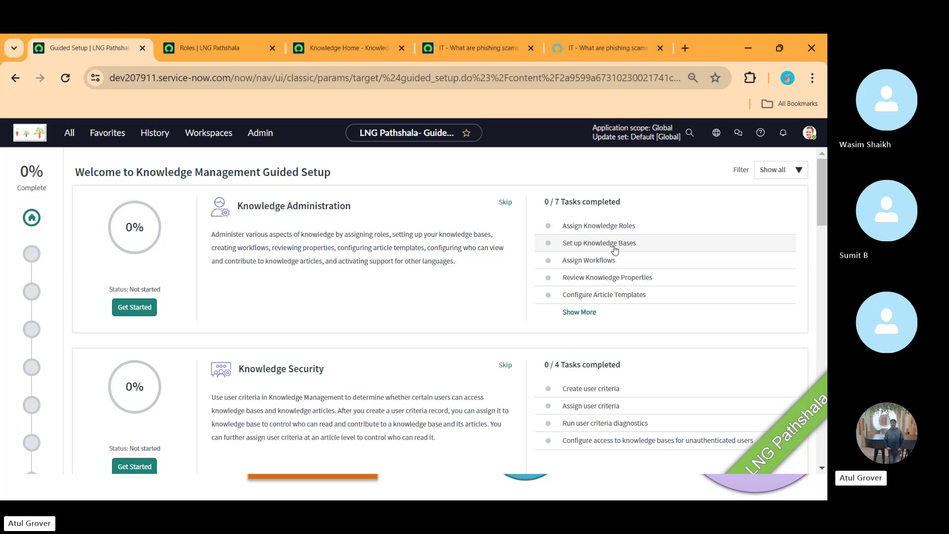
- Filter the navigator for 'knowledge ba', open Knowledge Bases, and start a new knowledge base record
{"action": "left_click", "coordinate": [212, 48]}
{"action": "left_click", "coordinate": [69, 134]}
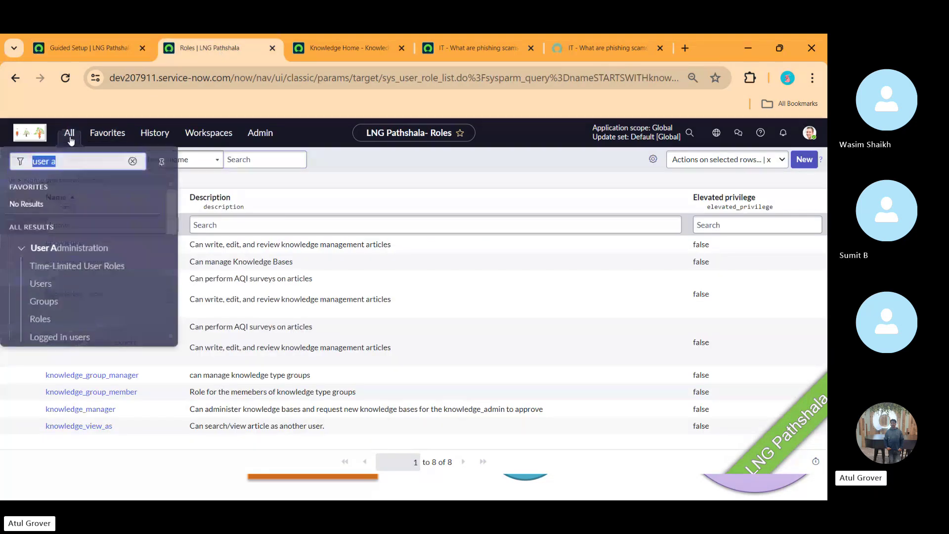
{"action": "type", "text": "knolwe"}
{"action": "key", "text": "BackSpace"}
{"action": "key", "text": "BackSpace"}
{"action": "key", "text": "BackSpace"}
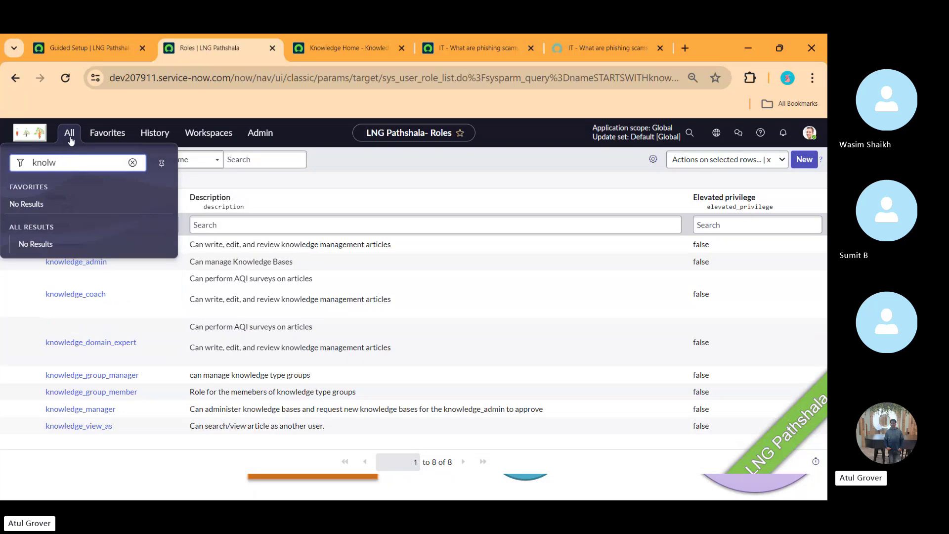
{"action": "type", "text": "wledge ba"}
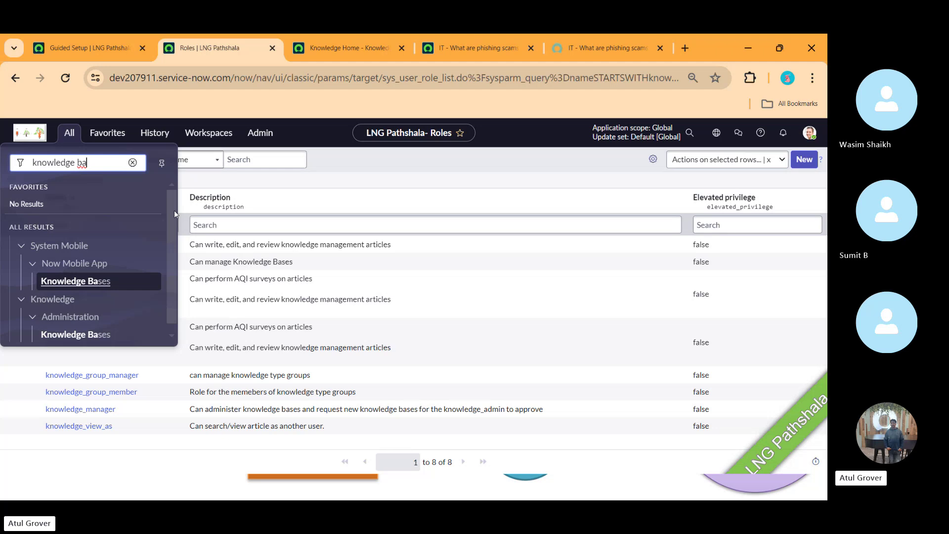
{"action": "left_click", "coordinate": [97, 337]}
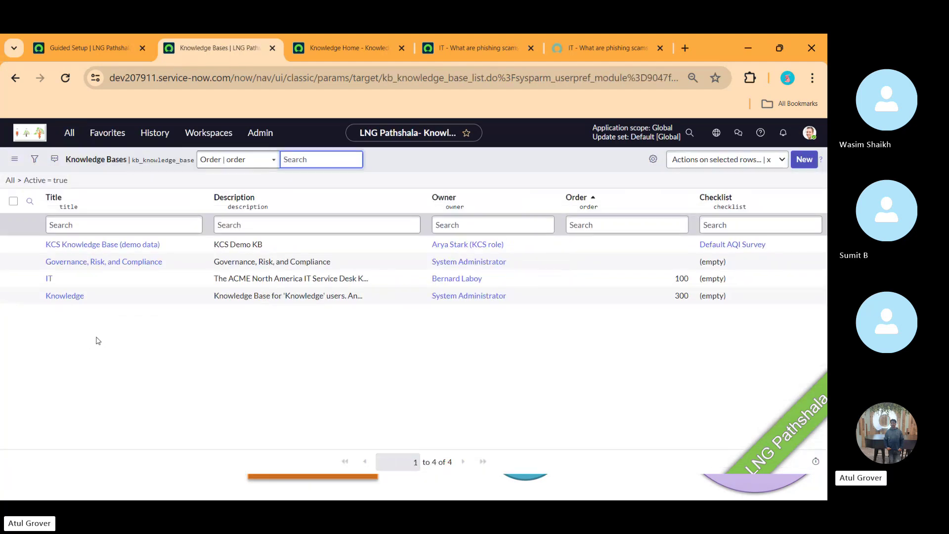
{"action": "left_click", "coordinate": [808, 160]}
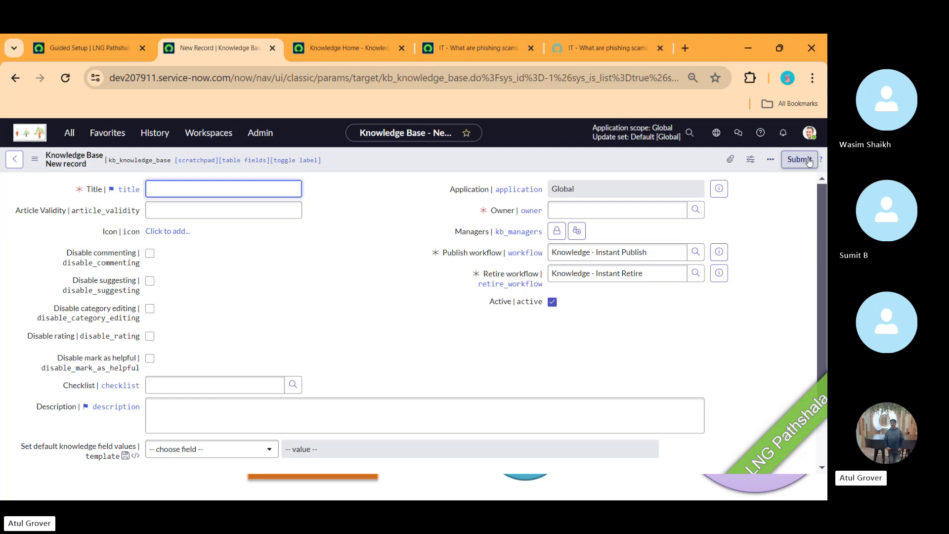
{"action": "type", "text": "LNG Training"}
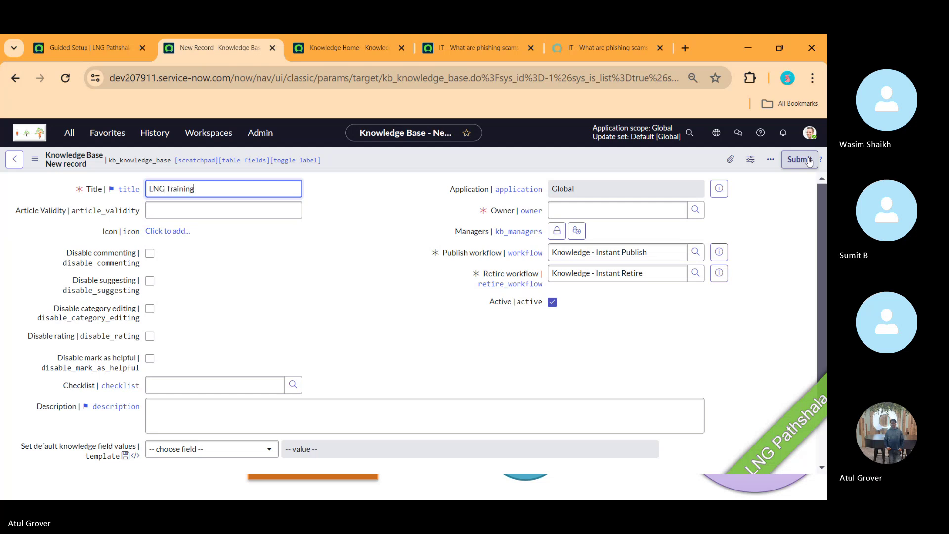
{"action": "key", "text": "Tab"}
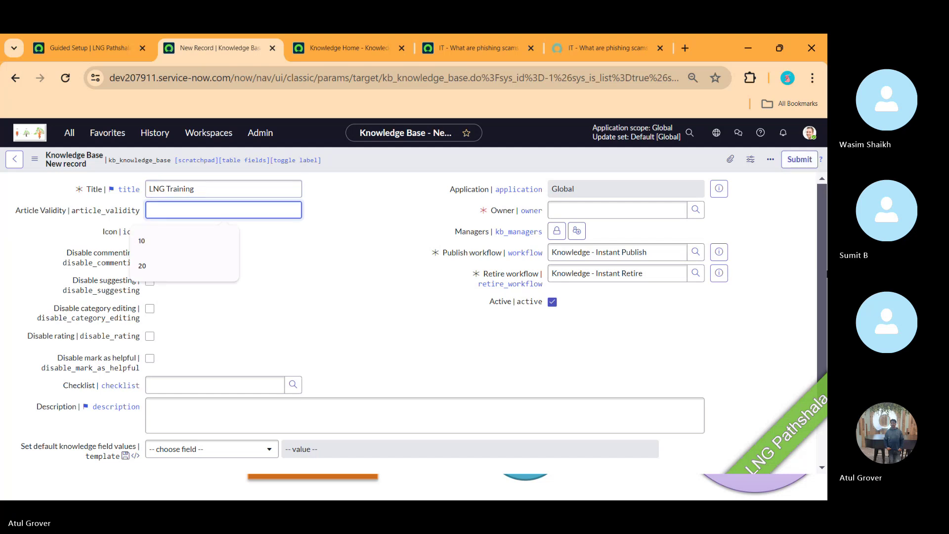
{"action": "left_click", "coordinate": [348, 265]}
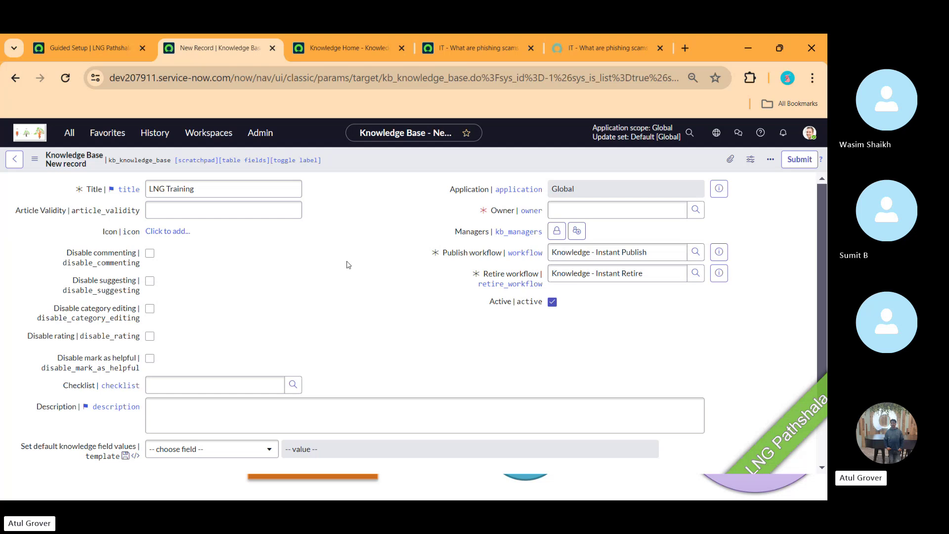
{"action": "left_click", "coordinate": [281, 211]}
{"action": "type", "text": "20"}
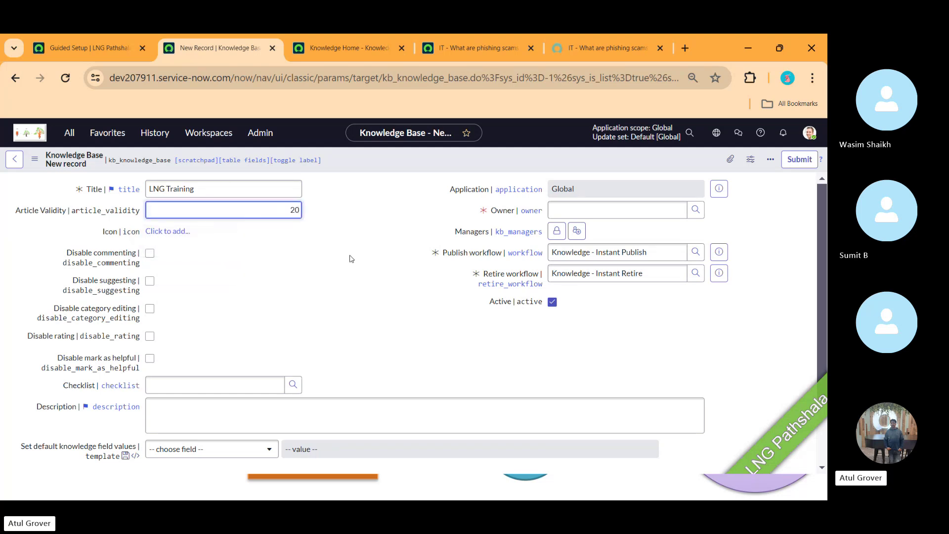
{"action": "left_click", "coordinate": [358, 264]}
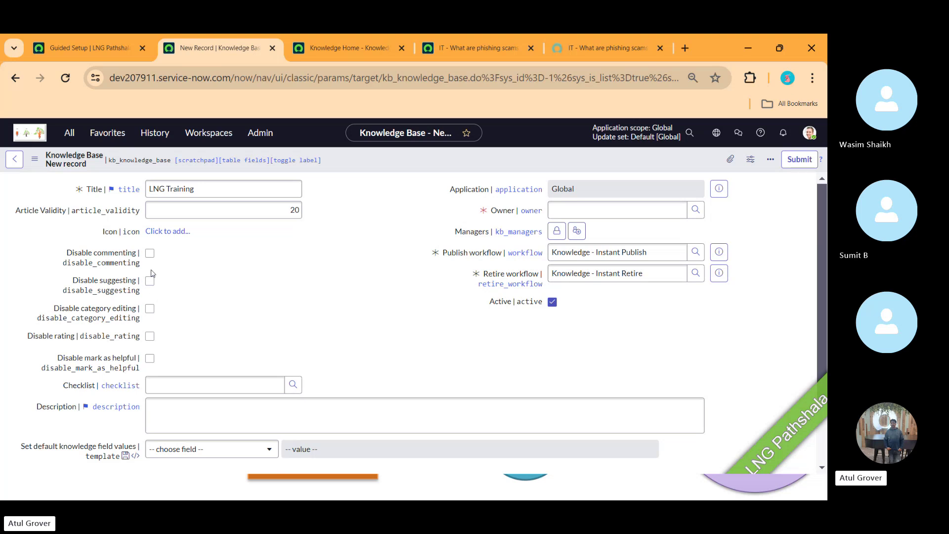
{"action": "left_click", "coordinate": [174, 388]}
{"action": "type", "text": "**"}
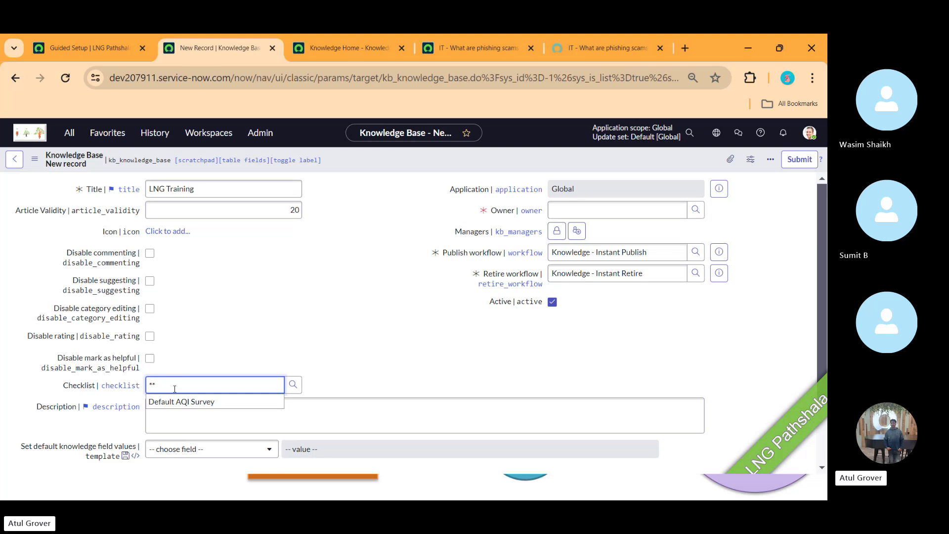
{"action": "left_click", "coordinate": [183, 401]}
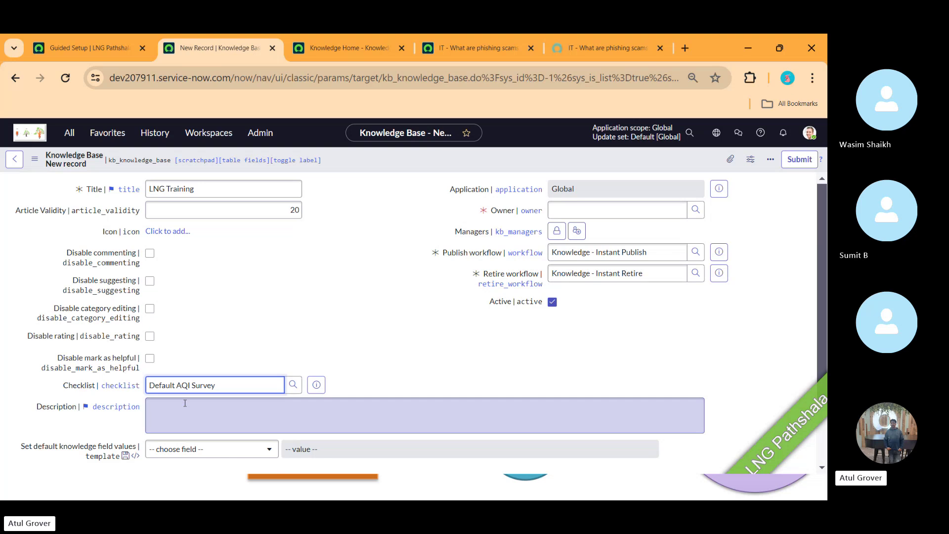
{"action": "left_click", "coordinate": [197, 415]}
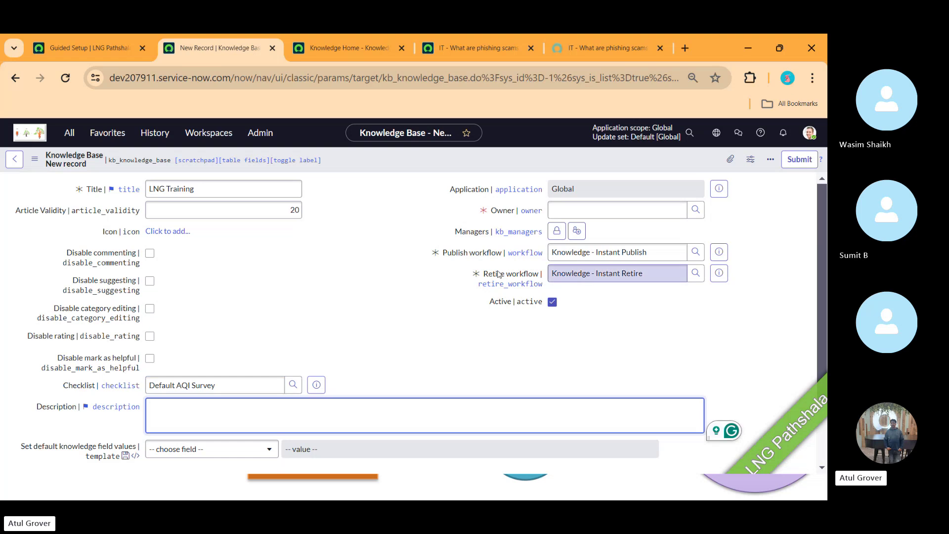
{"action": "left_click", "coordinate": [579, 208]}
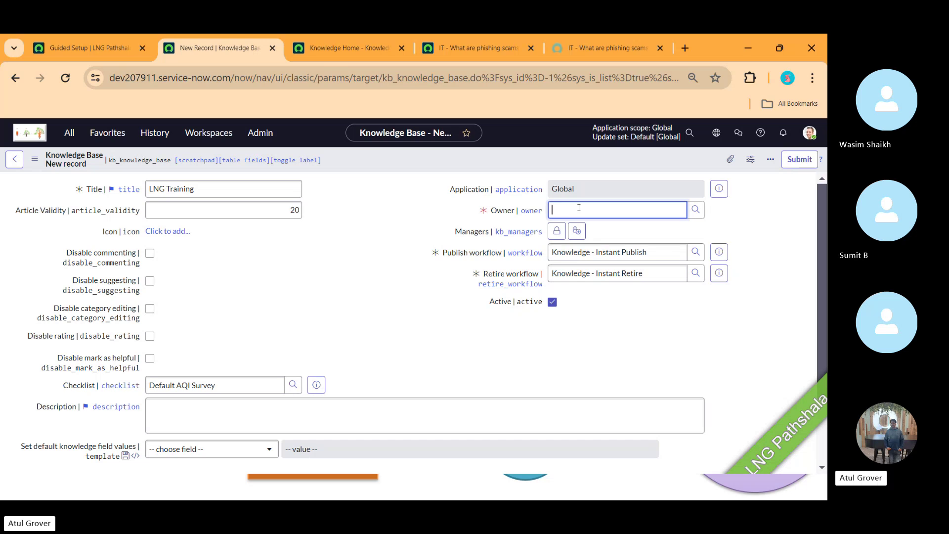
- Make the chosen user the LNG Training owner and note they receive the knowledge_manager role
{"action": "type", "text": "**"}
{"action": "left_click", "coordinate": [579, 255]}
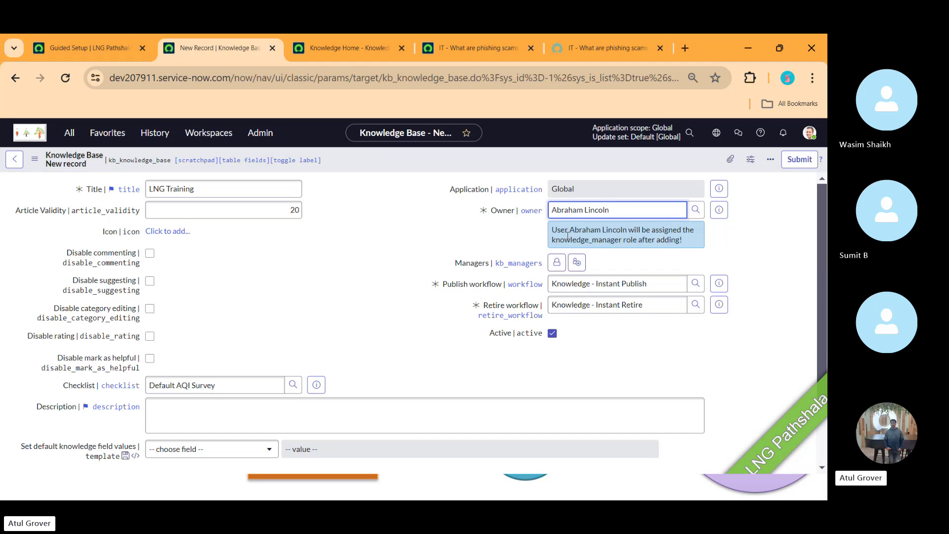
{"action": "left_click_drag", "start_coordinate": [585, 239], "coordinate": [686, 247]}
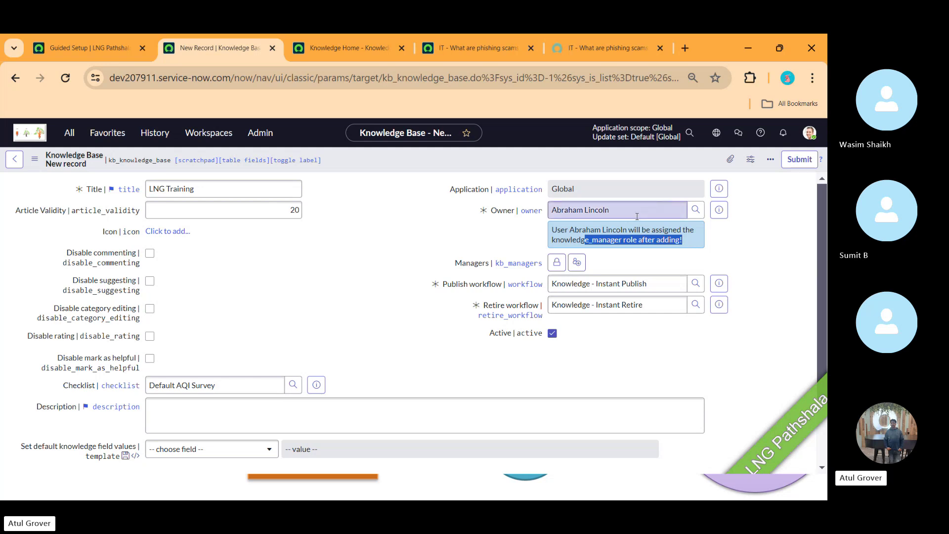
- Add the suggested user to the LNG Training Managers list and lock the list
{"action": "left_click", "coordinate": [557, 263]}
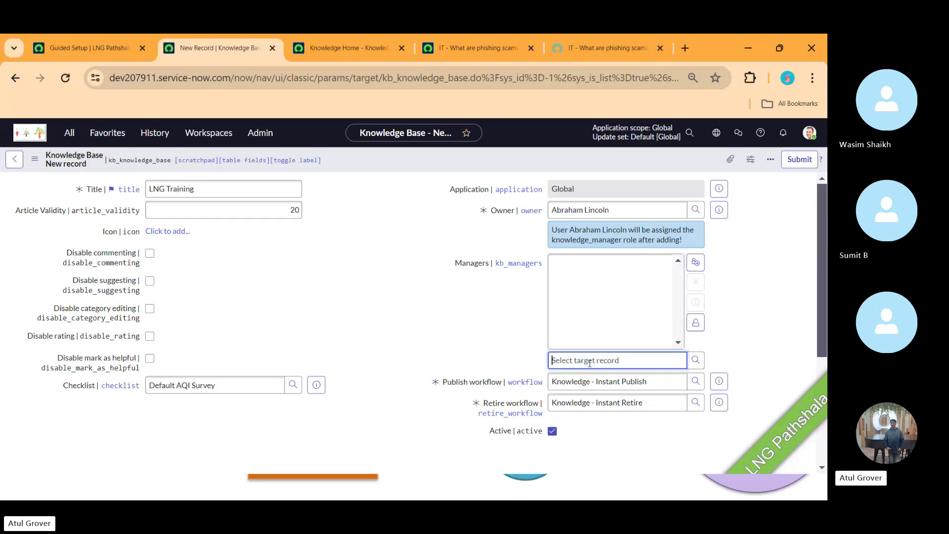
{"action": "type", "text": "Bu"}
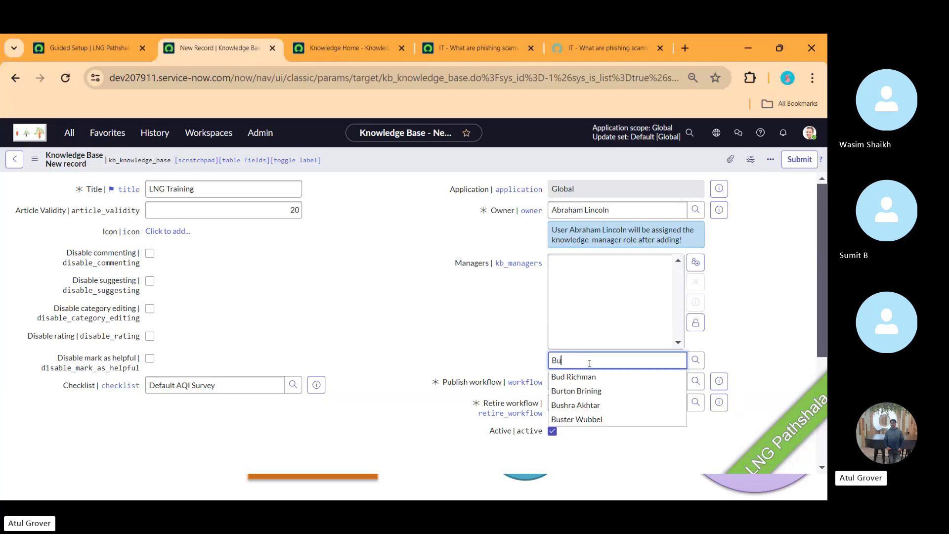
{"action": "left_click", "coordinate": [581, 406]}
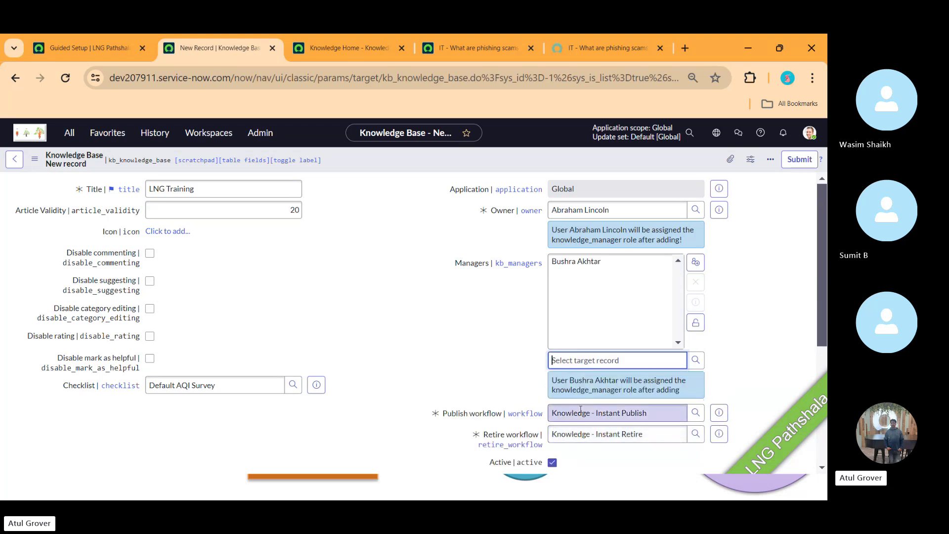
{"action": "left_click", "coordinate": [696, 323]}
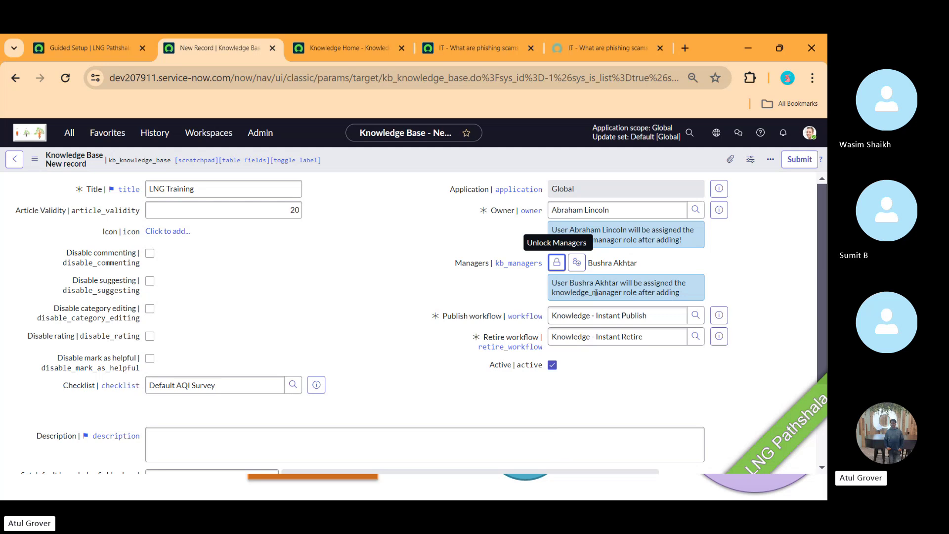
{"action": "left_click_drag", "start_coordinate": [593, 292], "coordinate": [691, 293]}
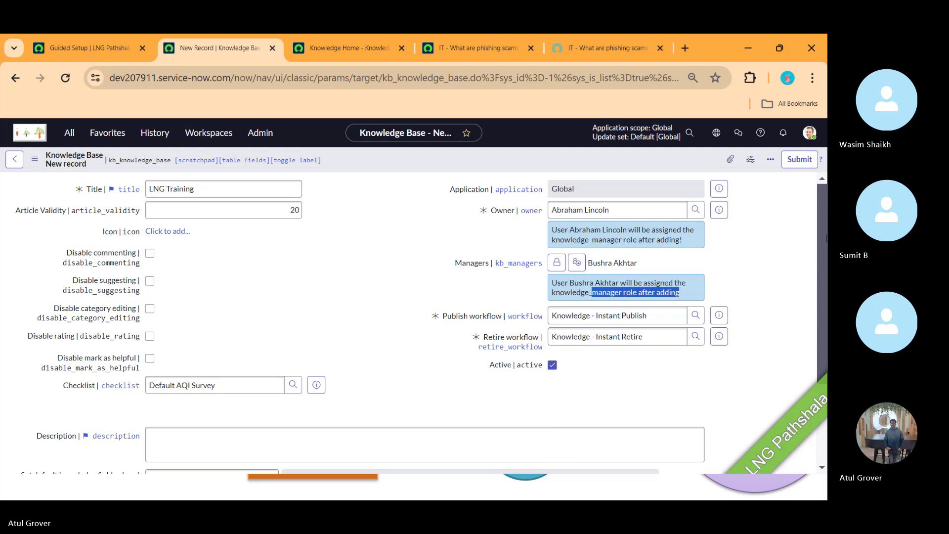
{"action": "left_click_drag", "start_coordinate": [824, 233], "coordinate": [821, 288]}
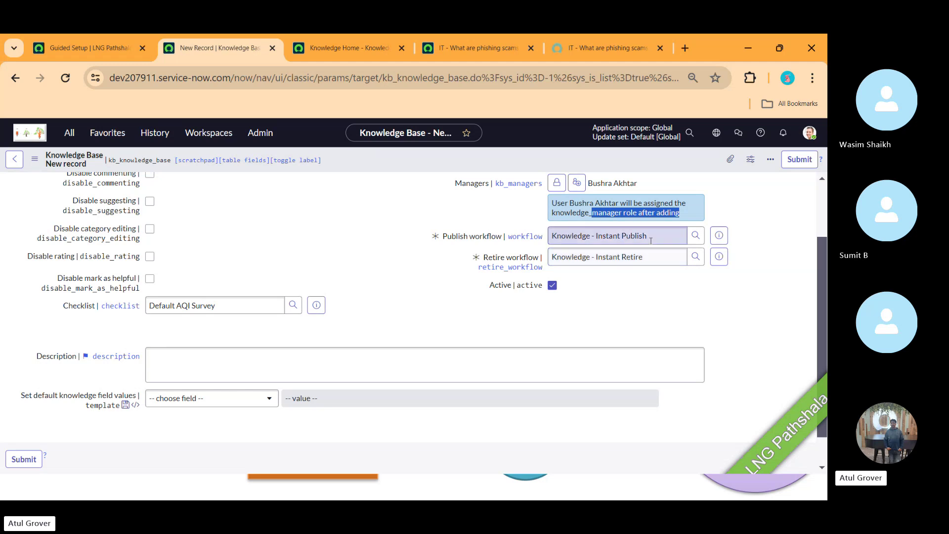
{"action": "left_click_drag", "start_coordinate": [648, 235], "coordinate": [556, 236]}
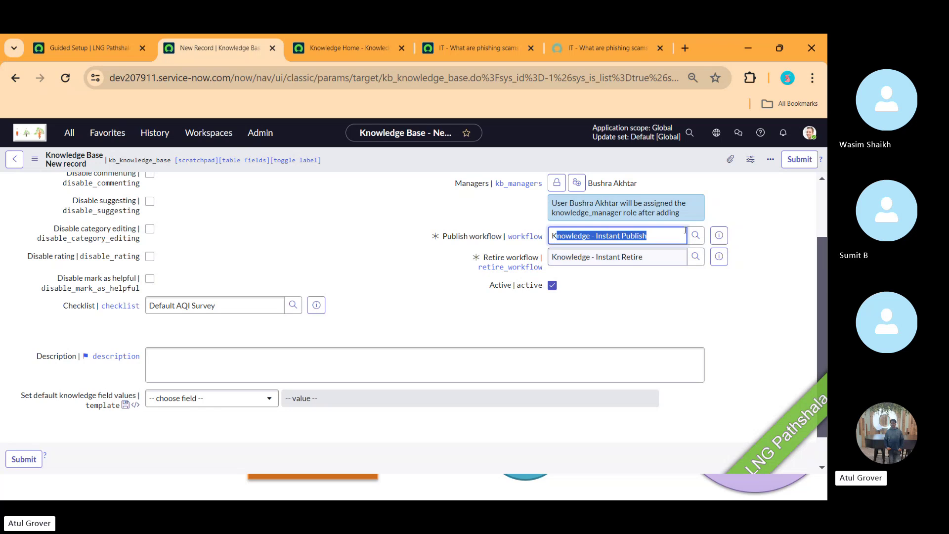
{"action": "left_click_drag", "start_coordinate": [823, 260], "coordinate": [825, 300]}
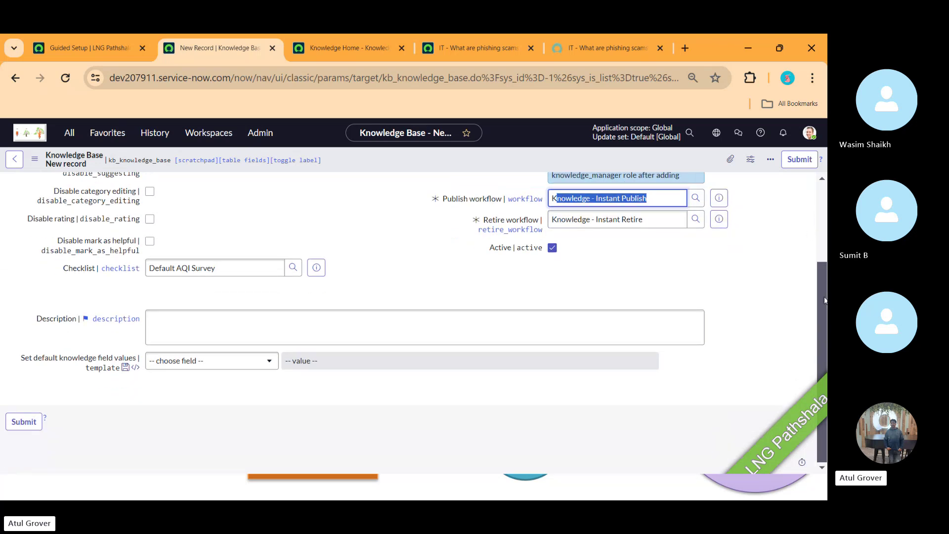
- Add a default knowledge field value setting Article body to 'LNG Training'
{"action": "left_click", "coordinate": [246, 367]}
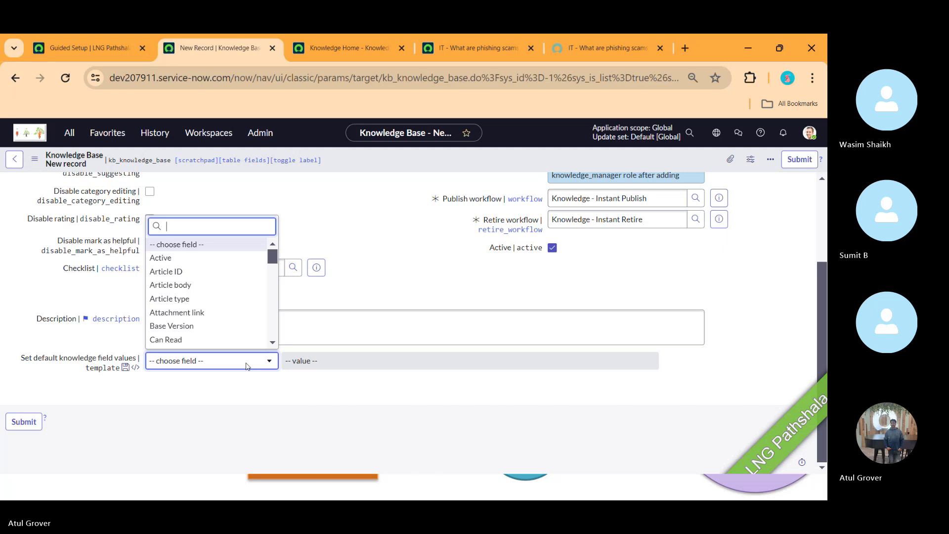
{"action": "left_click", "coordinate": [200, 285]}
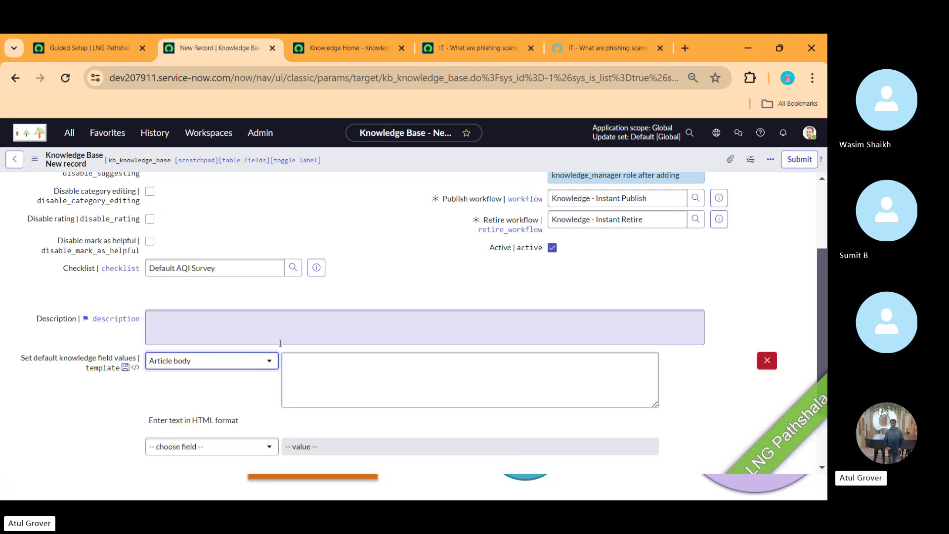
{"action": "left_click", "coordinate": [331, 372]}
{"action": "type", "text": "LNG Tra"}
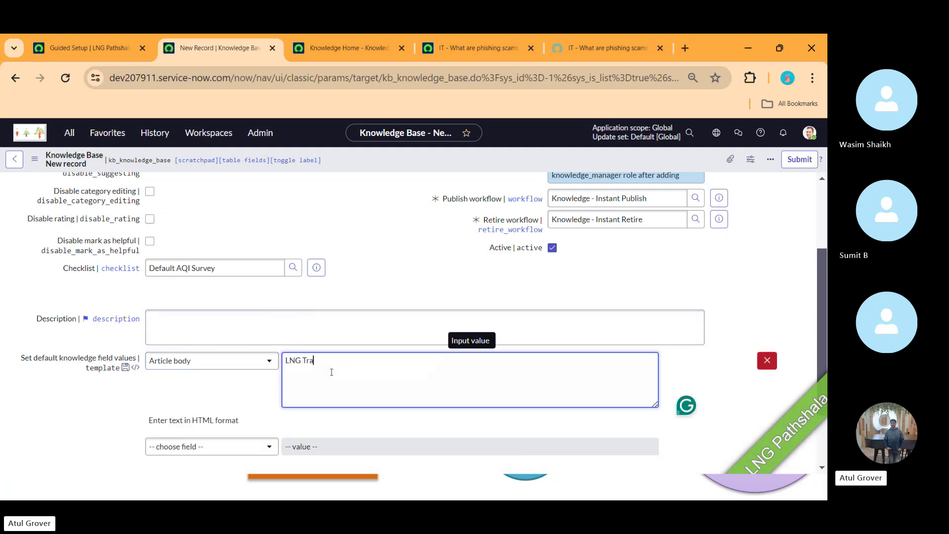
{"action": "type", "text": "ining"}
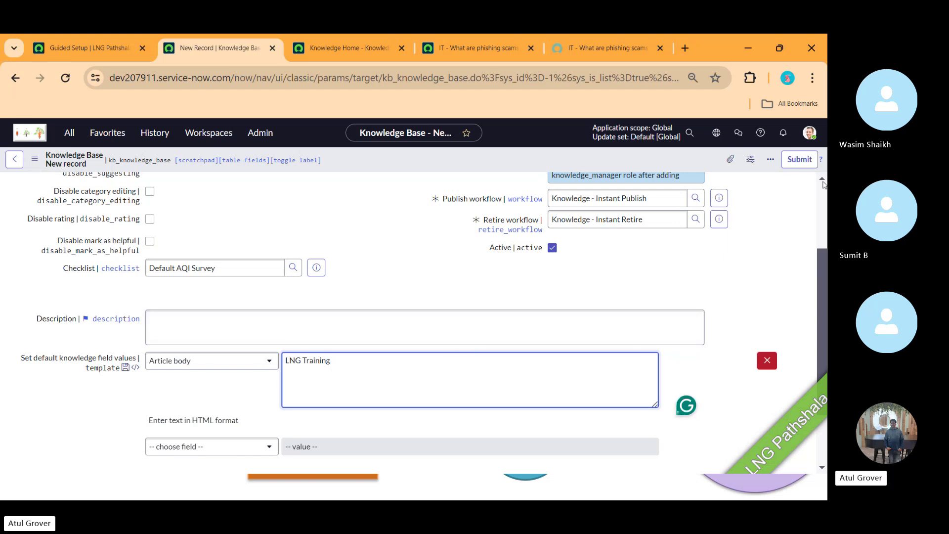
{"action": "scroll", "coordinate": [822, 192], "scroll_direction": "up", "scroll_amount": 3}
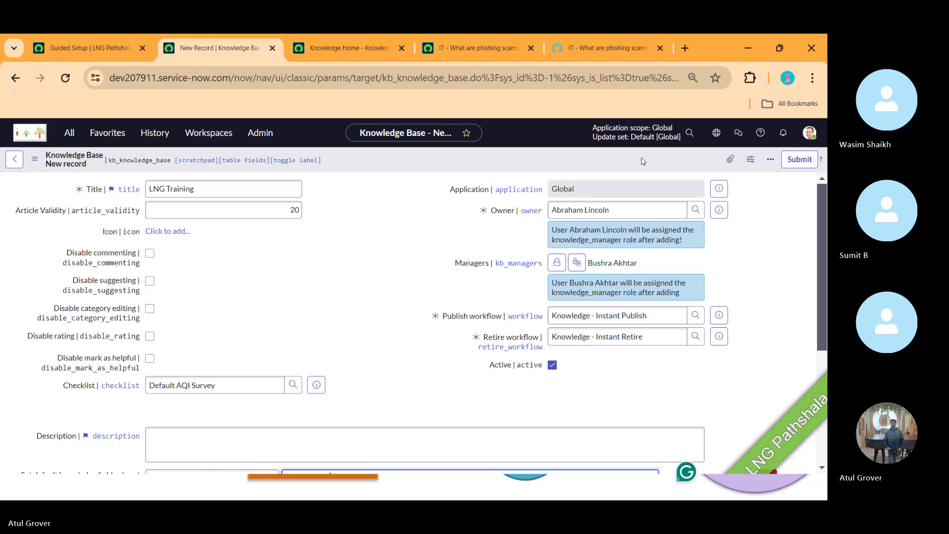
- Save the LNG Training knowledge base record and return to the Guided Setup page
{"action": "right_click", "coordinate": [641, 157]}
{"action": "left_click", "coordinate": [655, 170]}
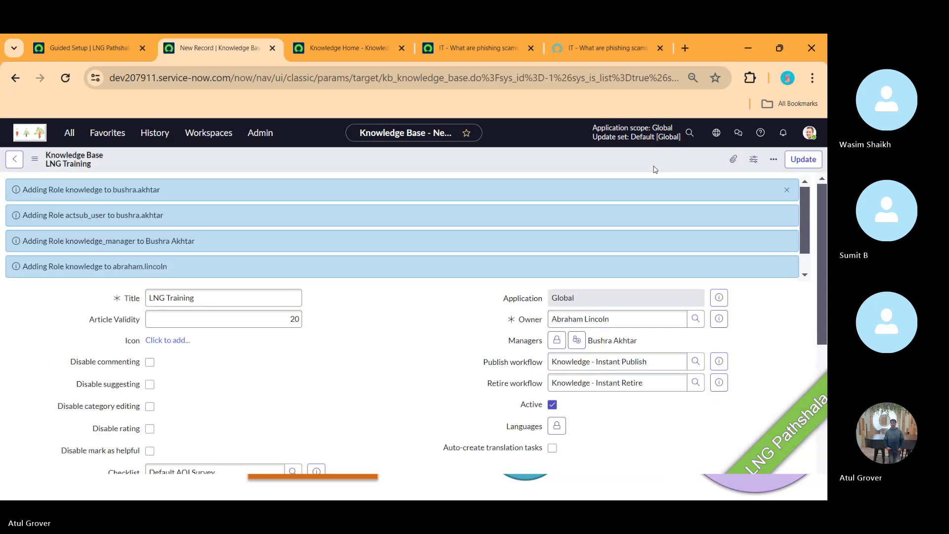
{"action": "scroll", "coordinate": [655, 169], "scroll_direction": "down", "scroll_amount": 1}
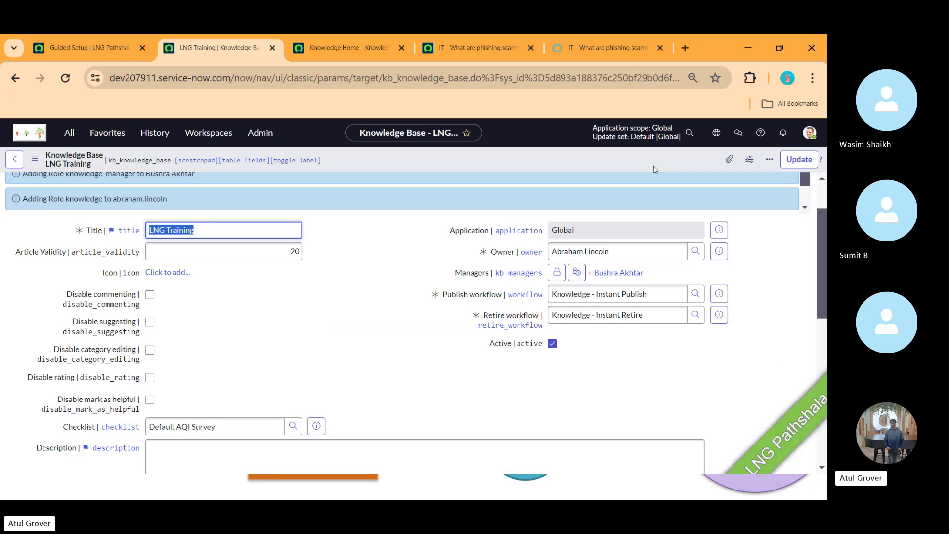
{"action": "left_click", "coordinate": [96, 42]}
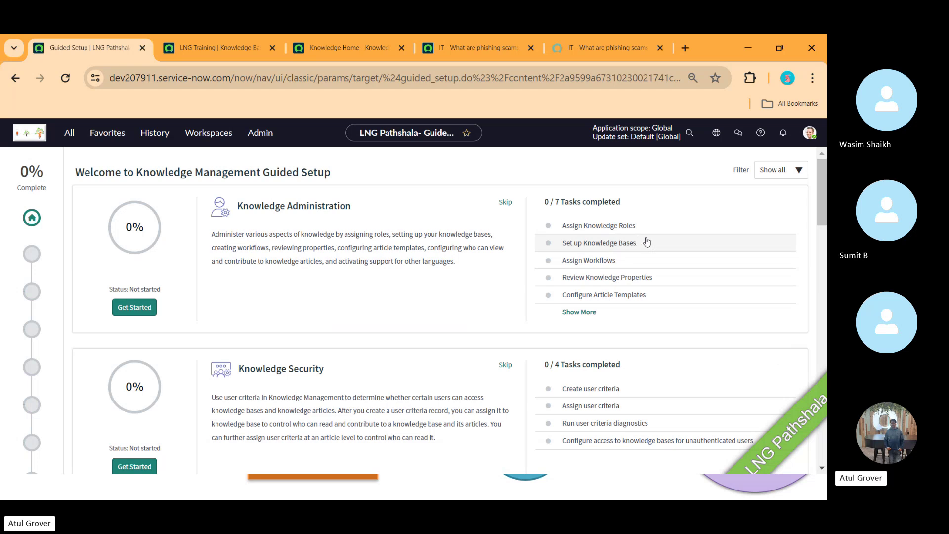
- Revisit the saved LNG Training record, then switch to the 'Knowledge Management' PowerPoint slide show
{"action": "scroll", "coordinate": [826, 198], "scroll_direction": "down", "scroll_amount": 1}
{"action": "mouse_move", "coordinate": [826, 197]}
{"action": "left_mouse_down"}
{"action": "mouse_move", "coordinate": [827, 219]}
{"action": "mouse_move", "coordinate": [826, 182]}
{"action": "left_mouse_up"}
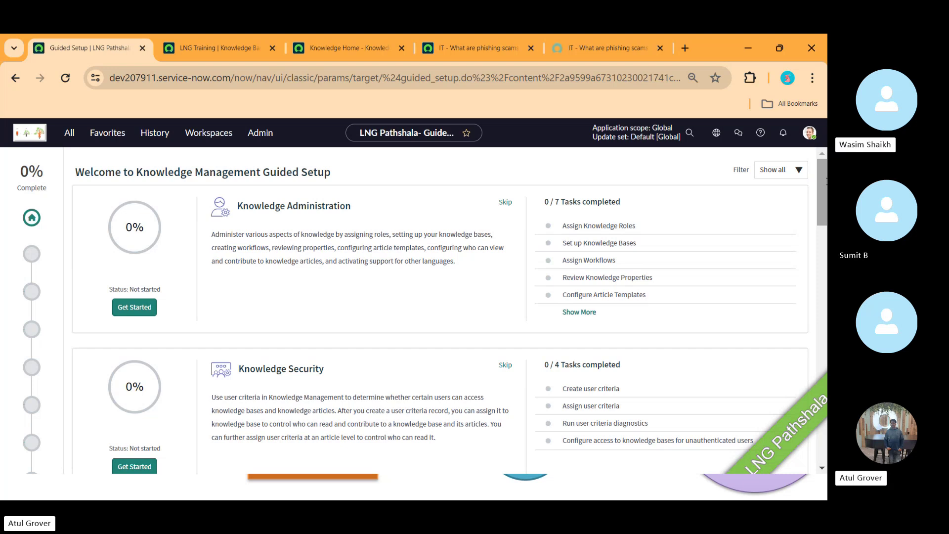
{"action": "left_click", "coordinate": [197, 49]}
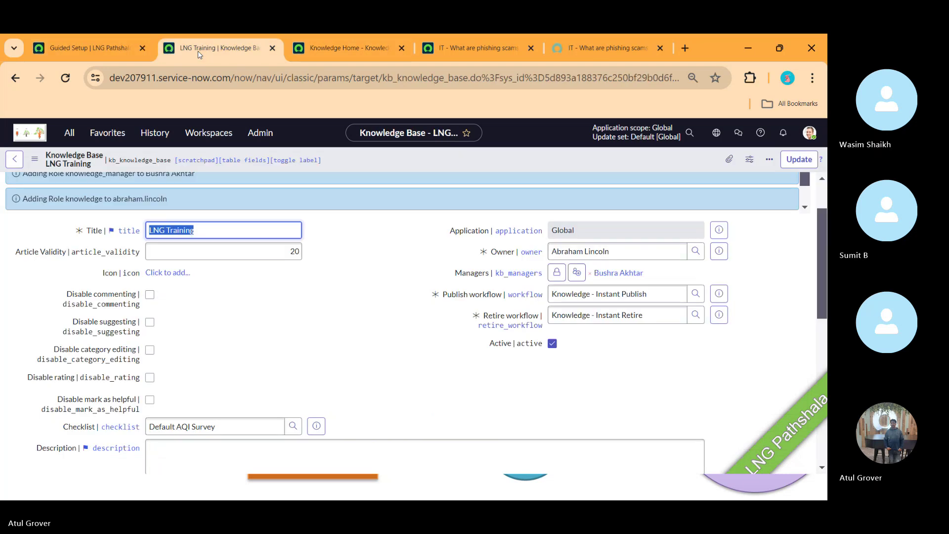
{"action": "key", "text": "alt+Tab"}
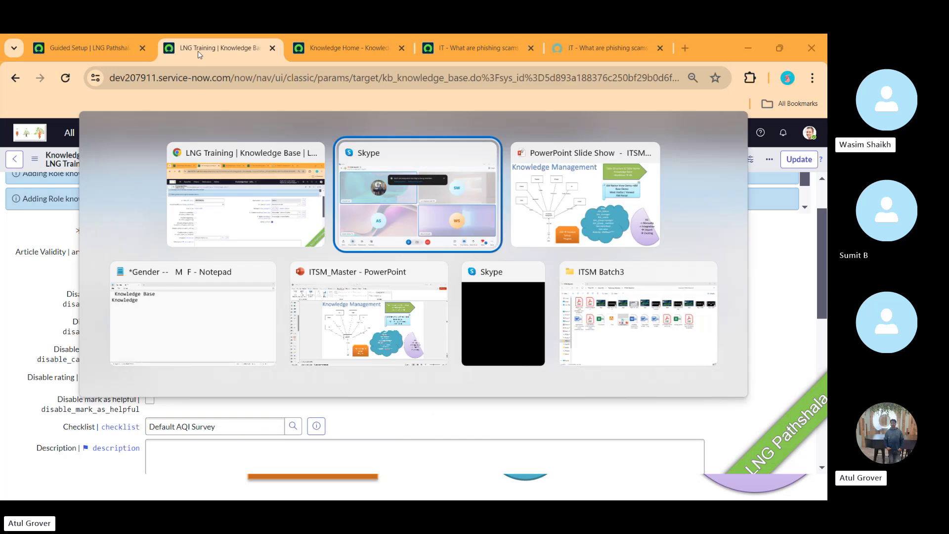
{"action": "left_click", "coordinate": [600, 175]}
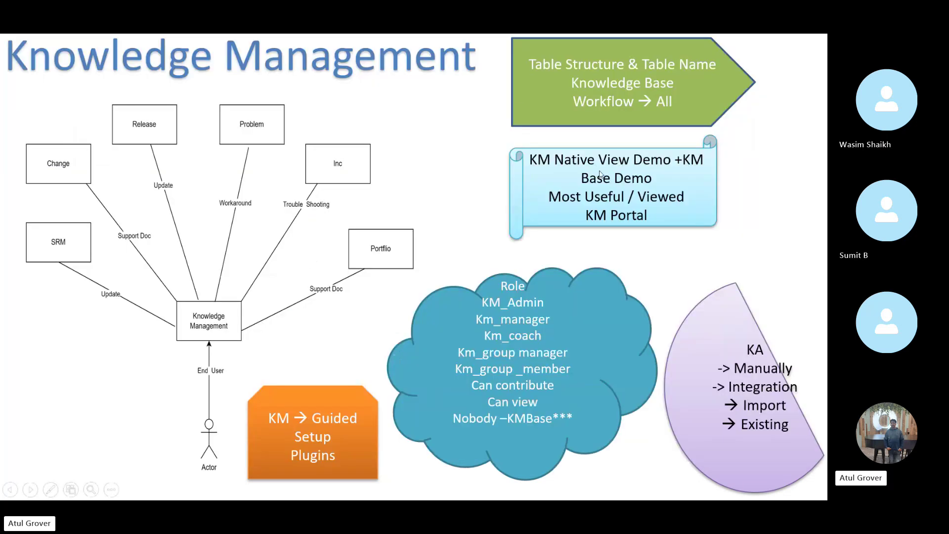